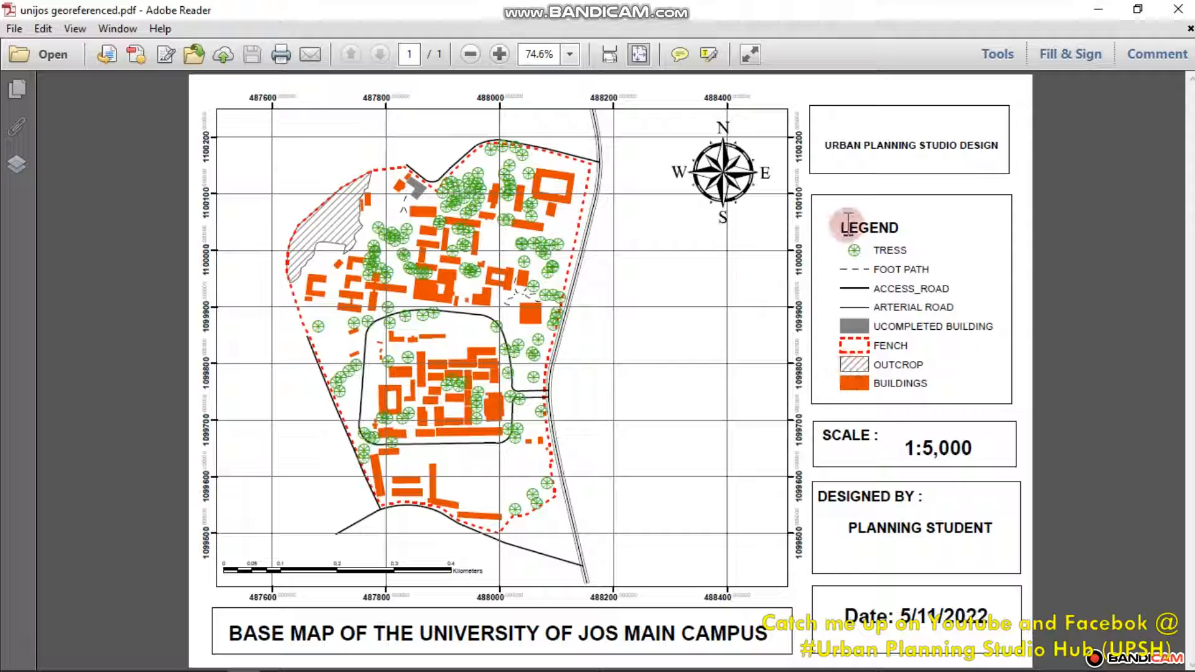
# - Put away the PDF map and open the unijos georeferenced image file from the UNI JOS folder for viewing
pyautogui.click(1099, 12)
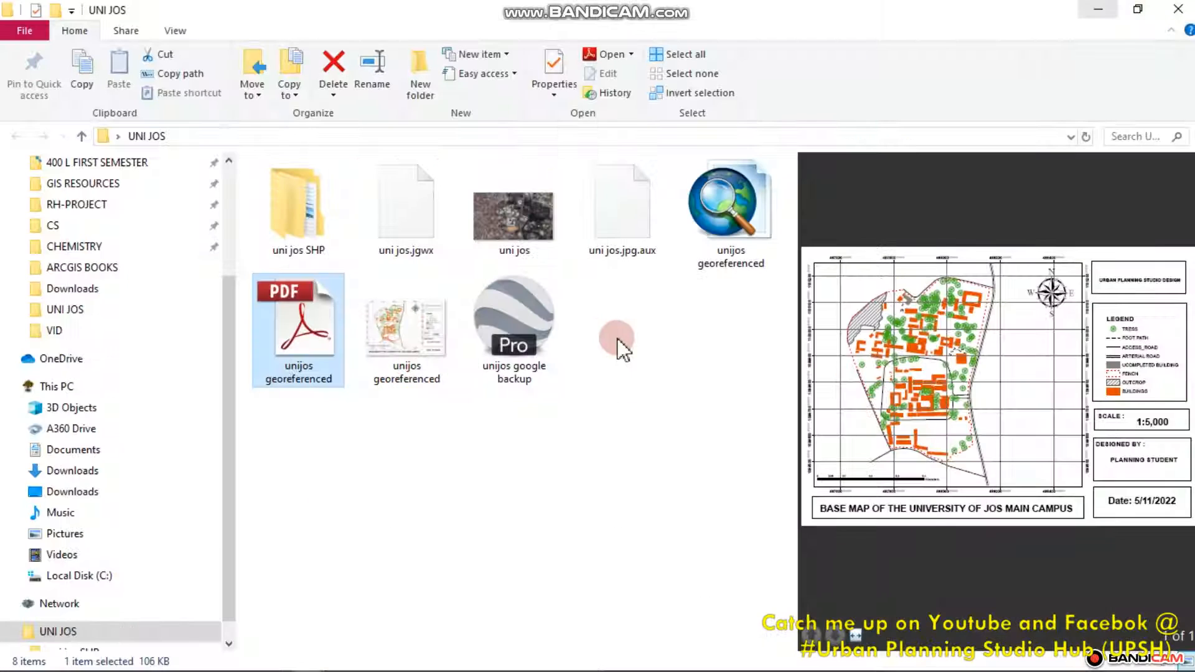
pyautogui.click(413, 353)
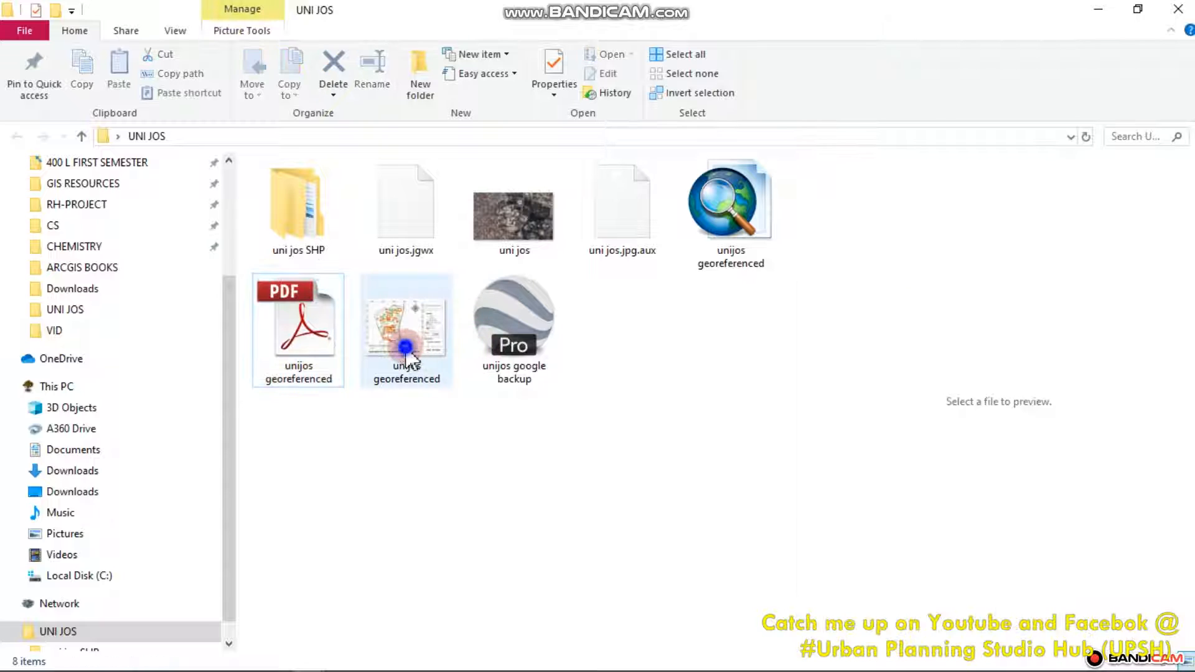
pyautogui.rightClick(407, 357)
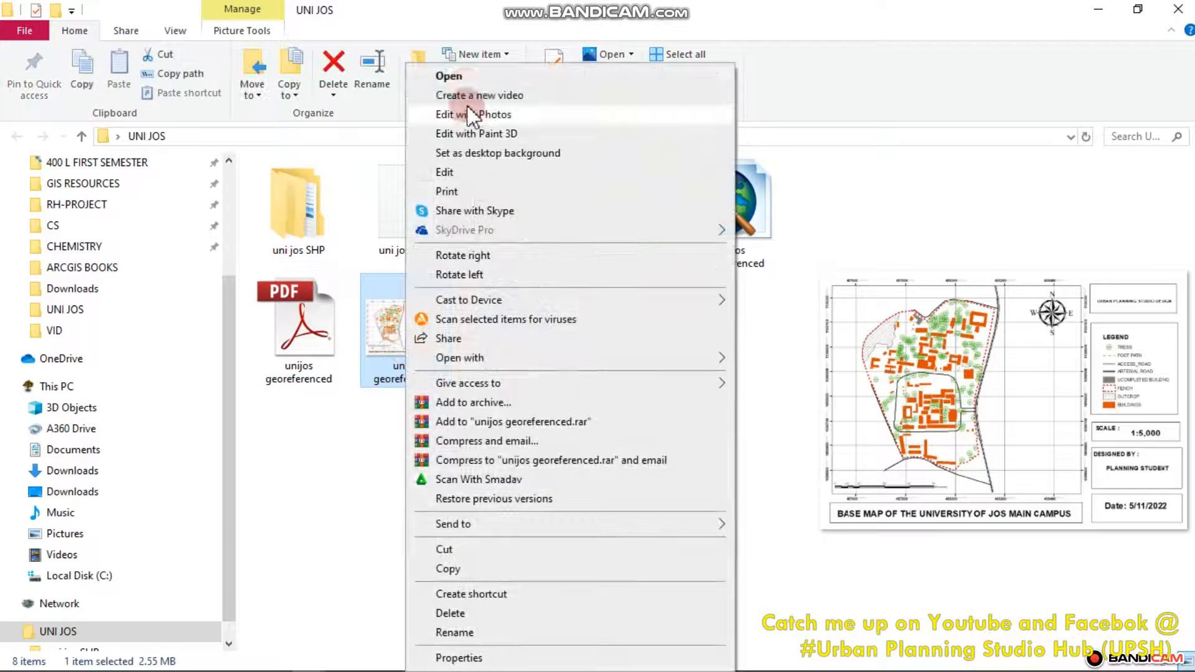
pyautogui.click(461, 77)
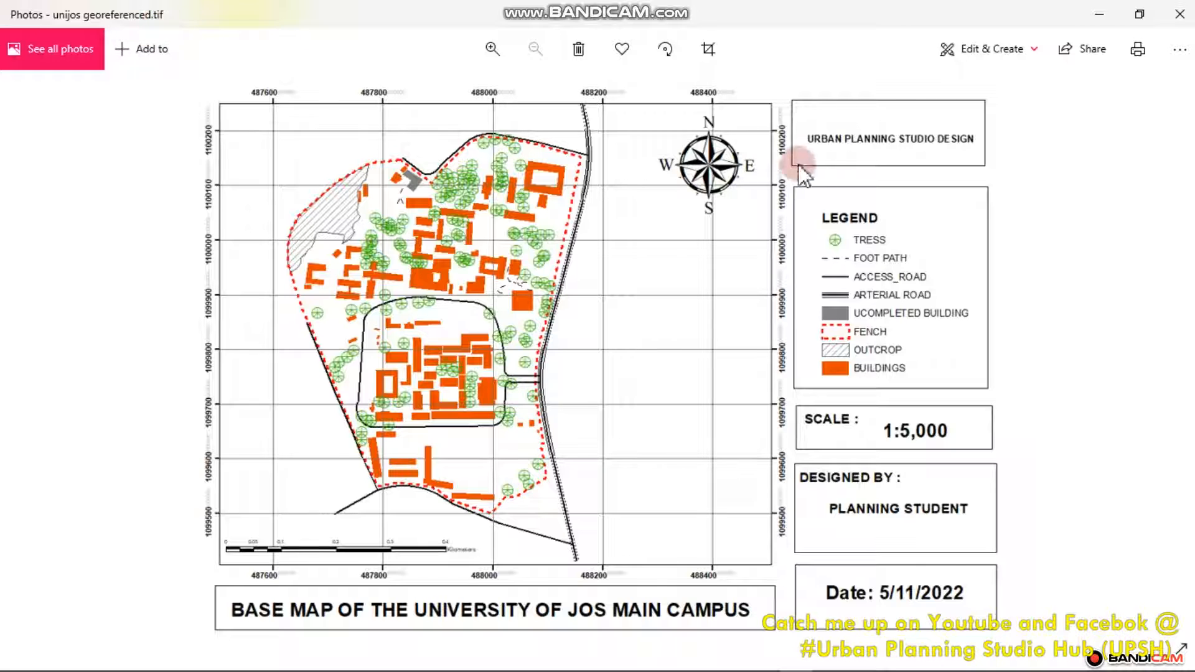
# - Minimize the image viewer and the UNI JOS folder, dismiss the Bandicam notice, and switch to ArcMap
pyautogui.click(1112, 19)
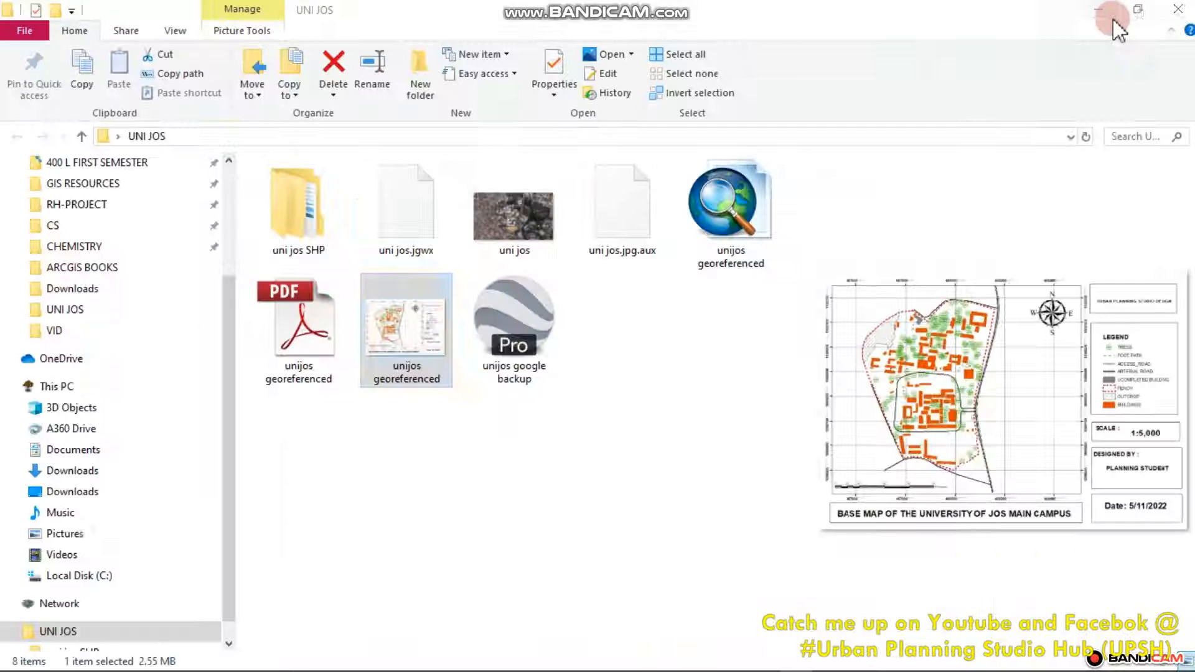
pyautogui.click(1112, 17)
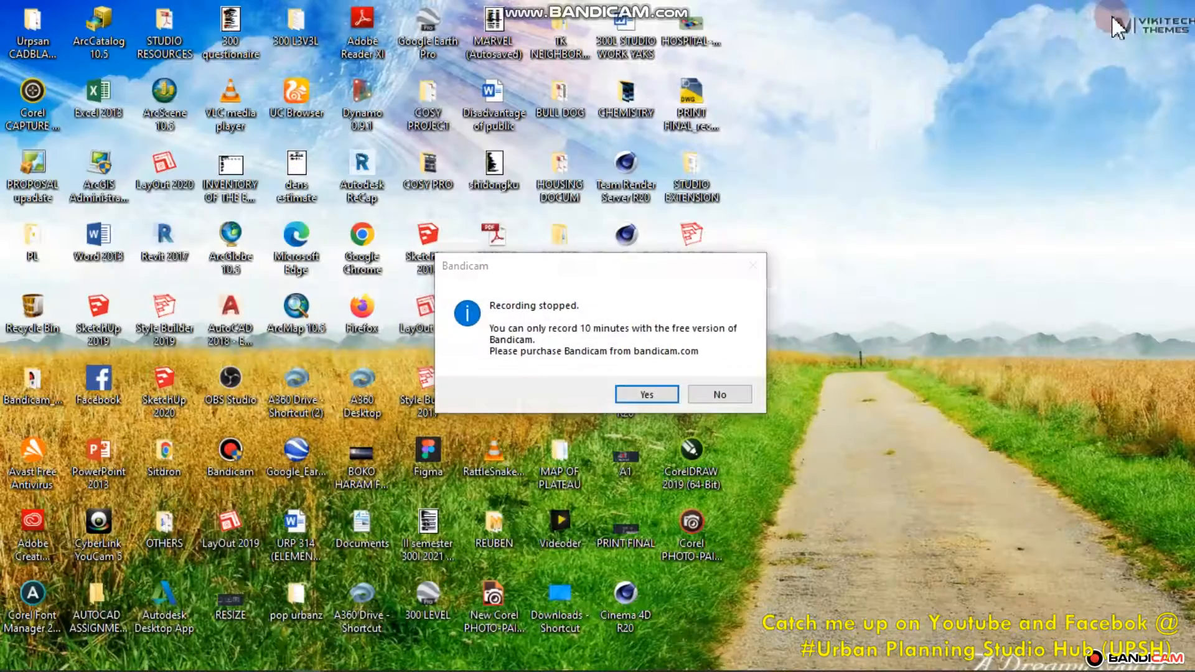
pyautogui.click(713, 394)
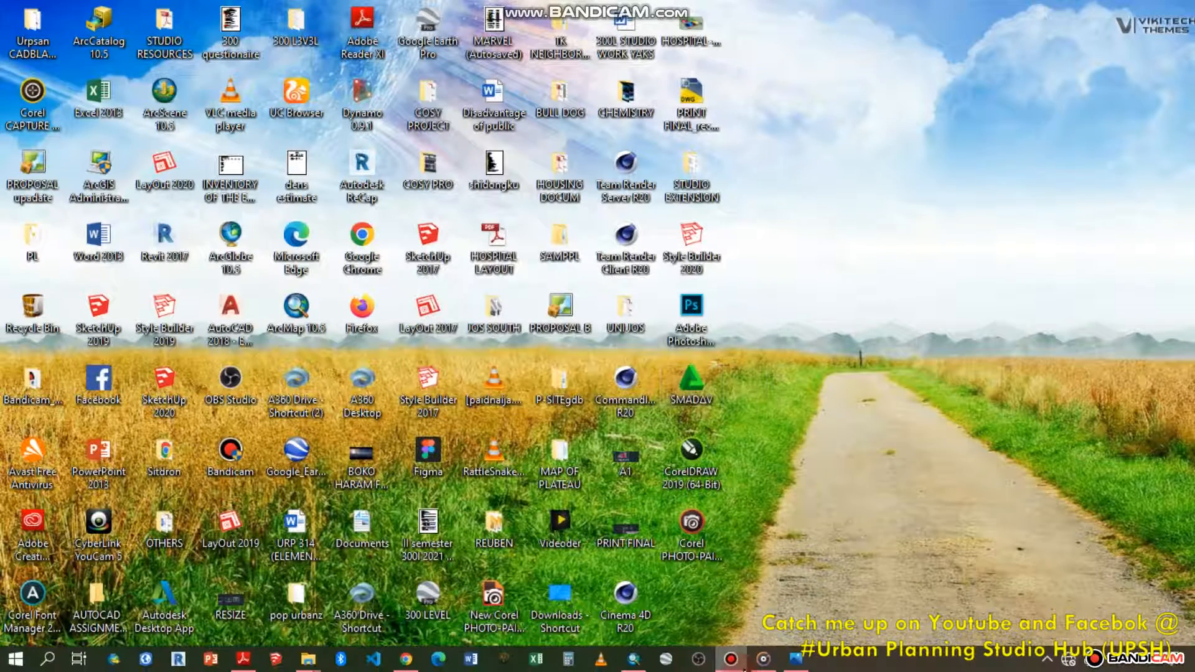
pyautogui.click(731, 659)
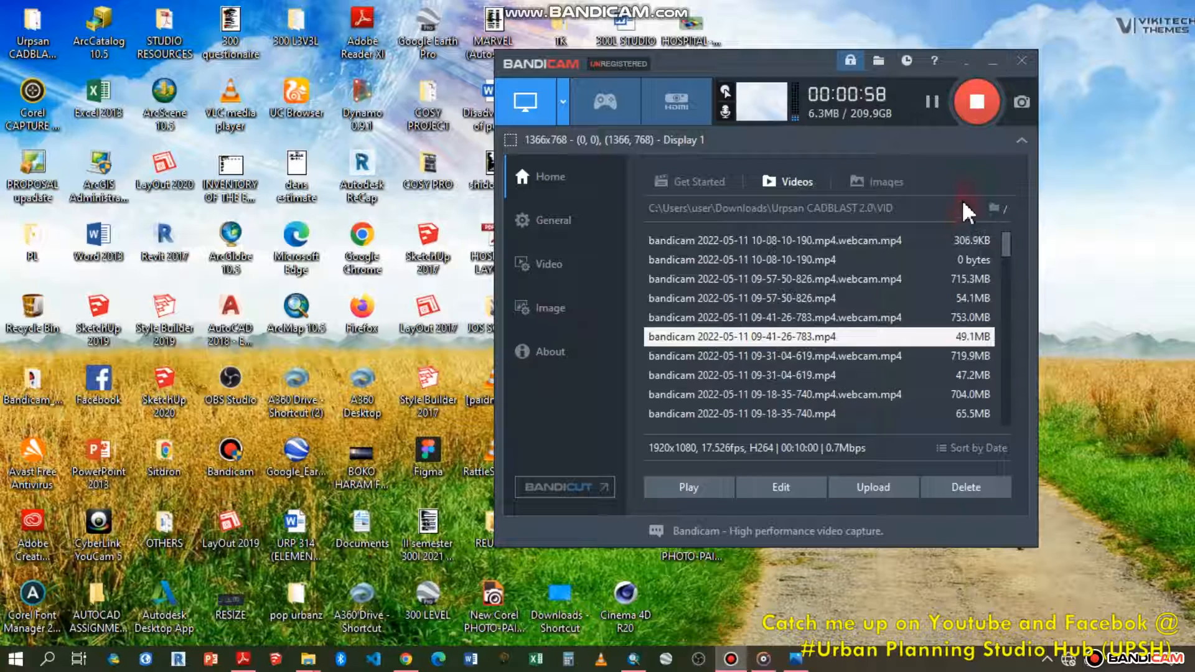
pyautogui.click(992, 61)
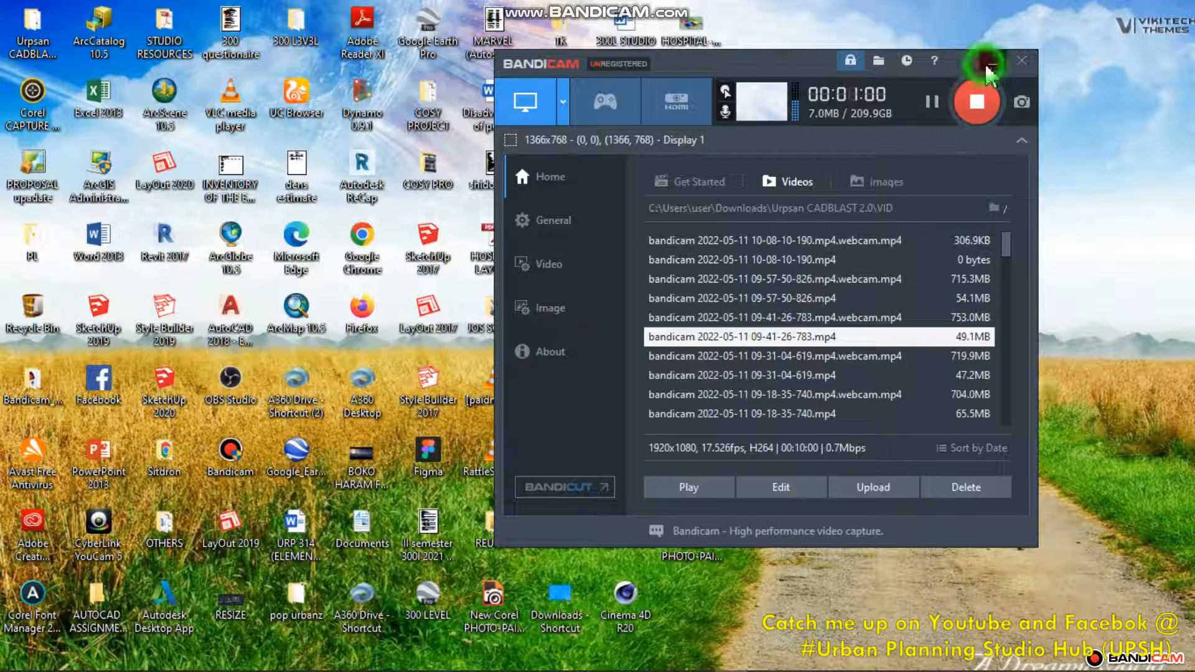
pyautogui.click(633, 659)
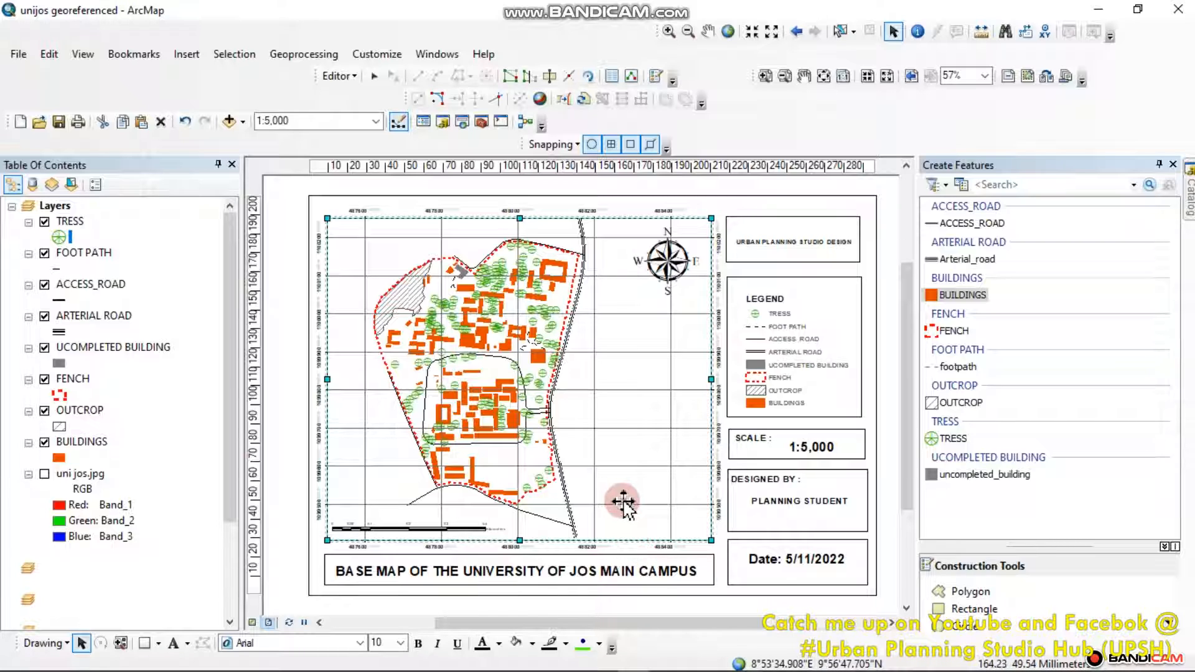
# - Turn on the uni jos.jpg imagery layer and compare the digitized campus features with it
pyautogui.scroll(1, 723, 222)
pyautogui.scroll(2, 727, 227)
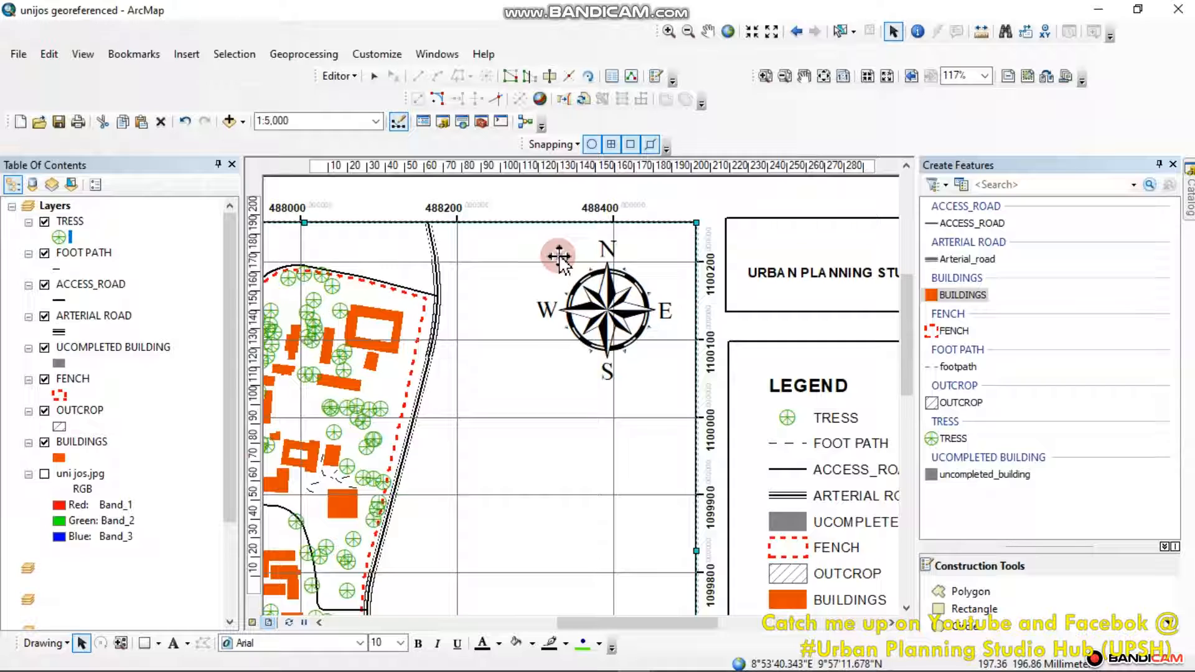
pyautogui.scroll(-3, 559, 256)
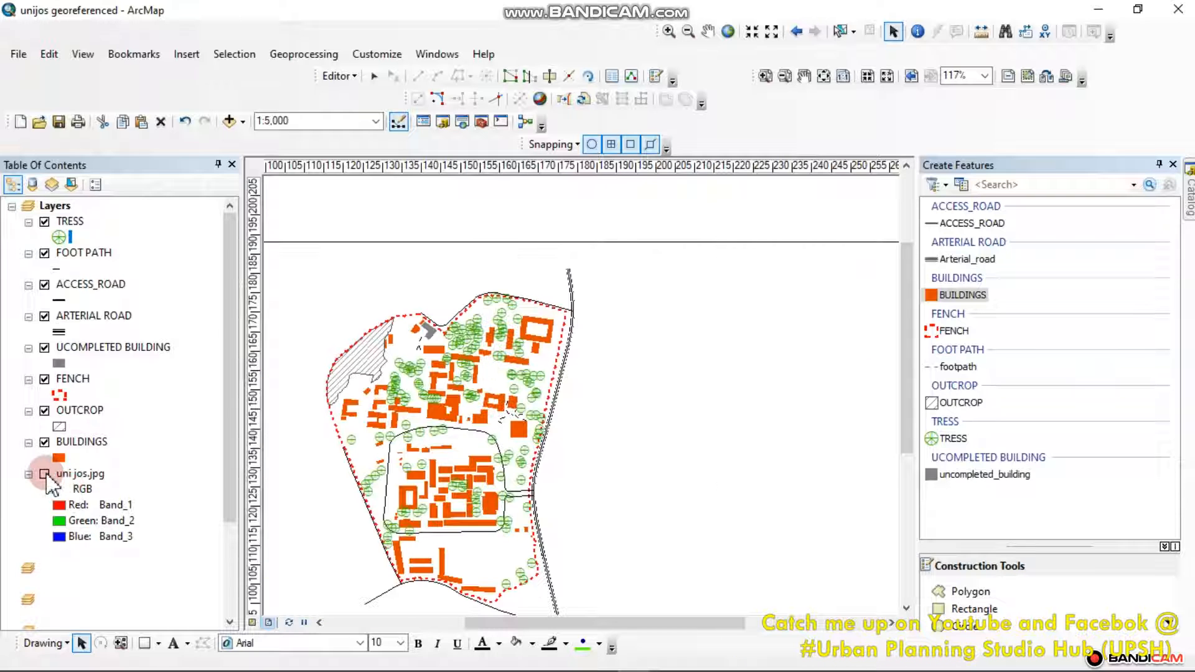
pyautogui.click(44, 474)
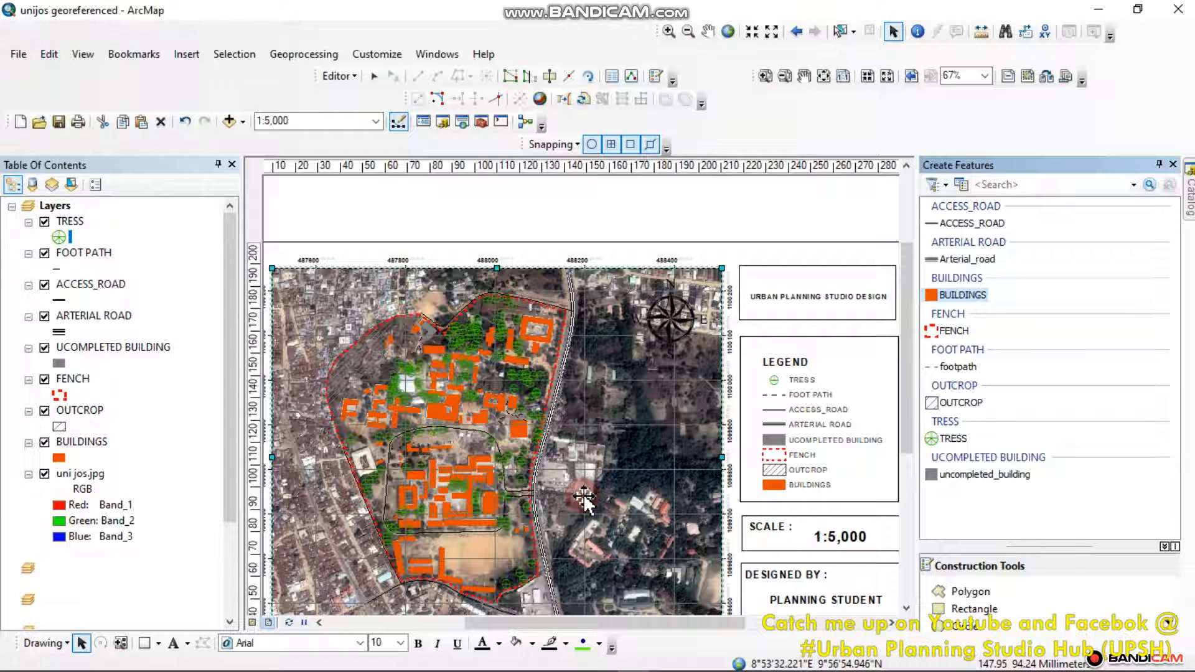
pyautogui.moveTo(454, 599); pyautogui.dragTo(583, 496)
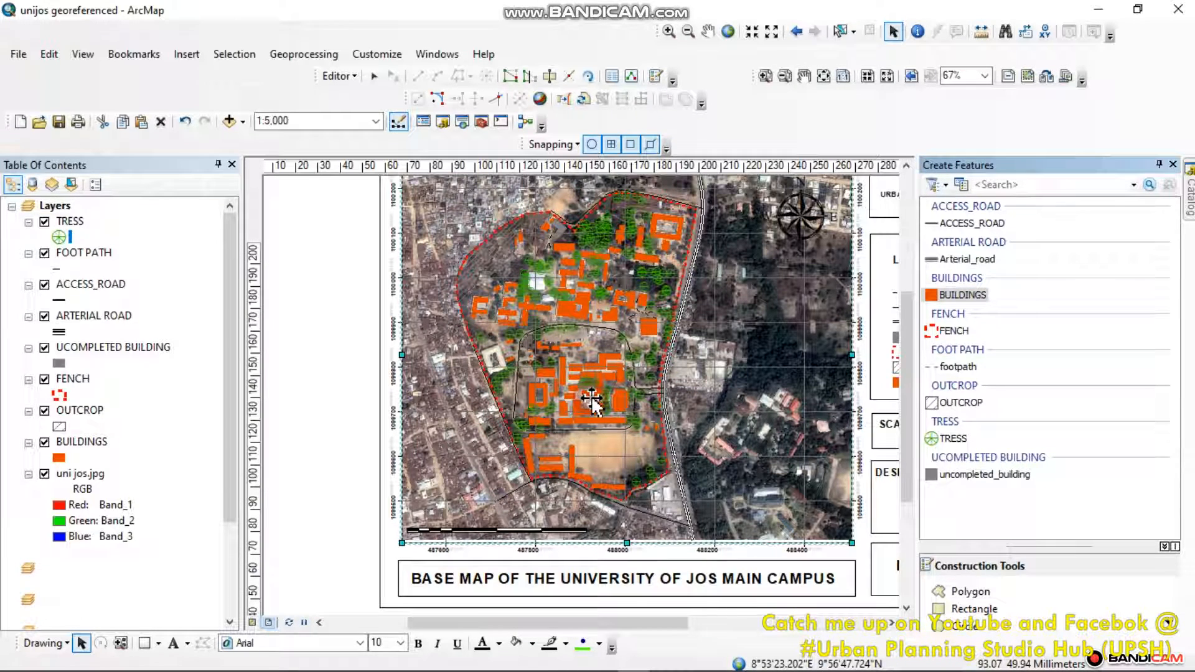
pyautogui.scroll(3, 591, 402)
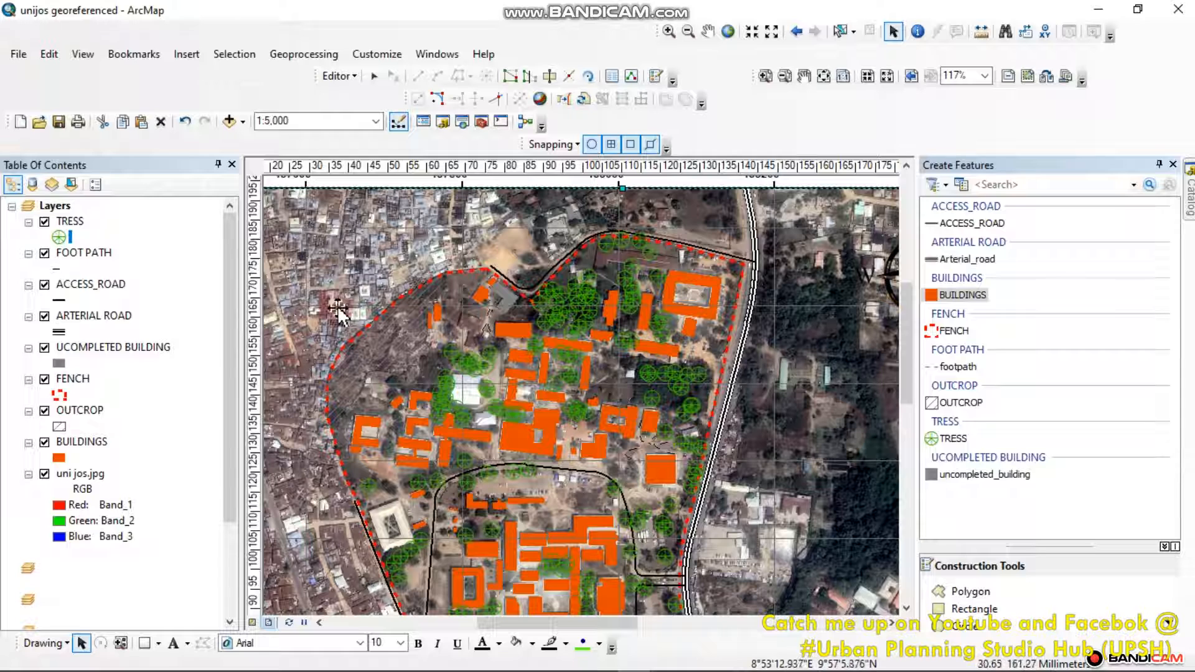
pyautogui.scroll(-2, 427, 308)
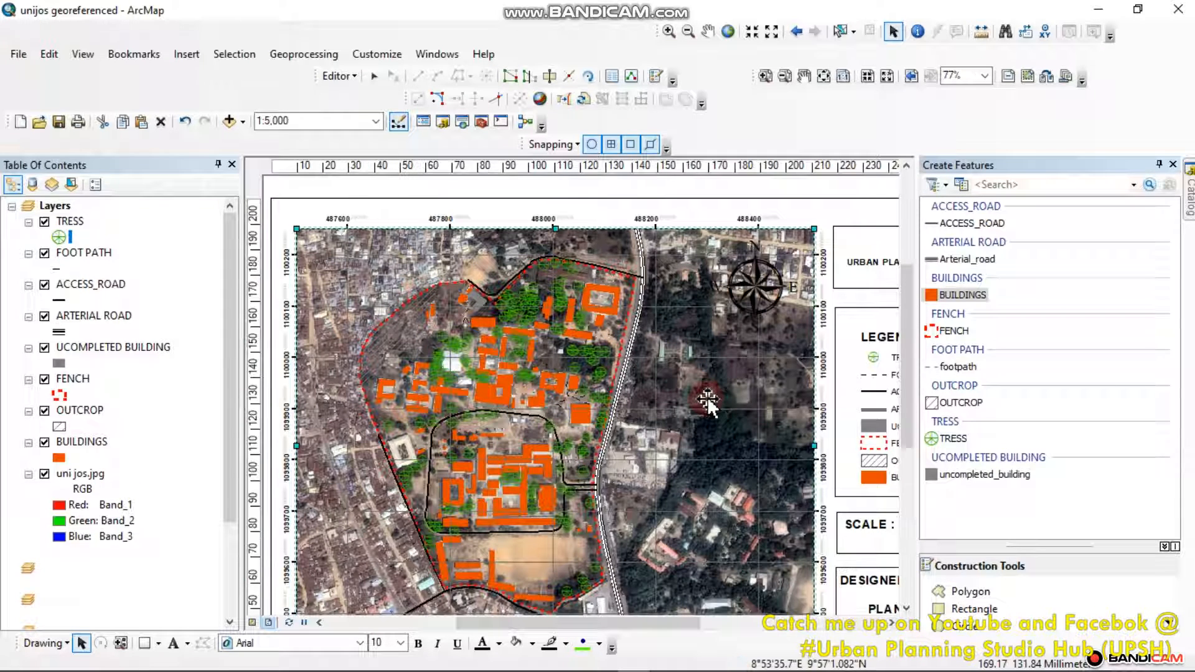
pyautogui.moveTo(697, 433); pyautogui.dragTo(578, 349)
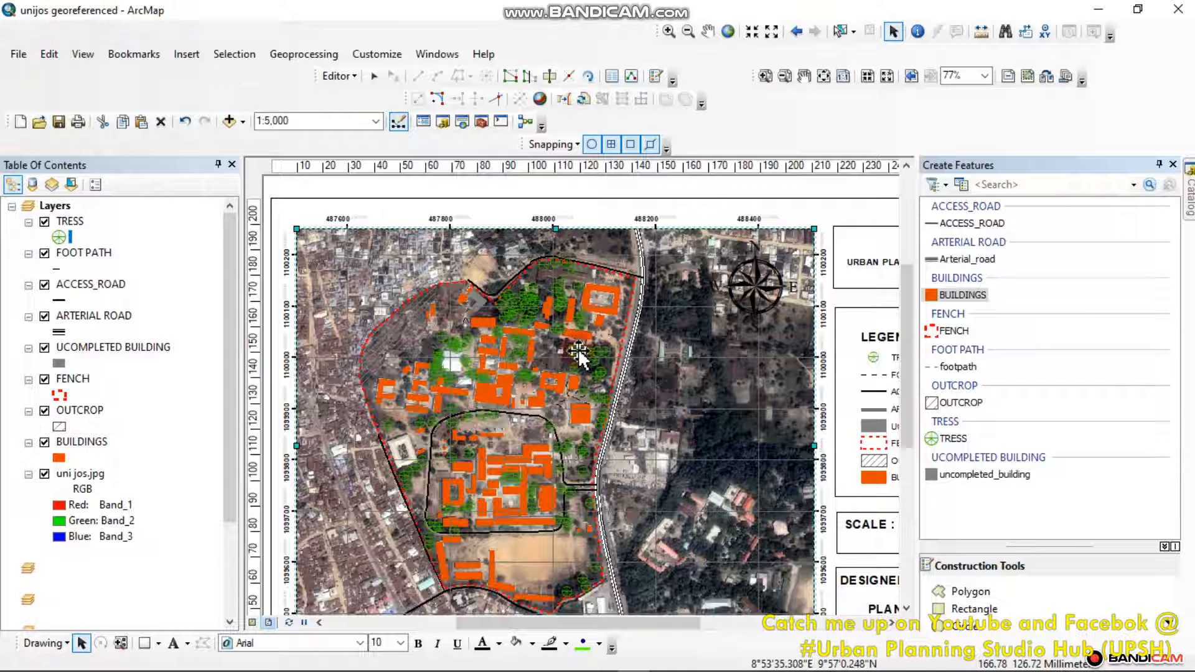
pyautogui.moveTo(665, 412); pyautogui.dragTo(665, 413)
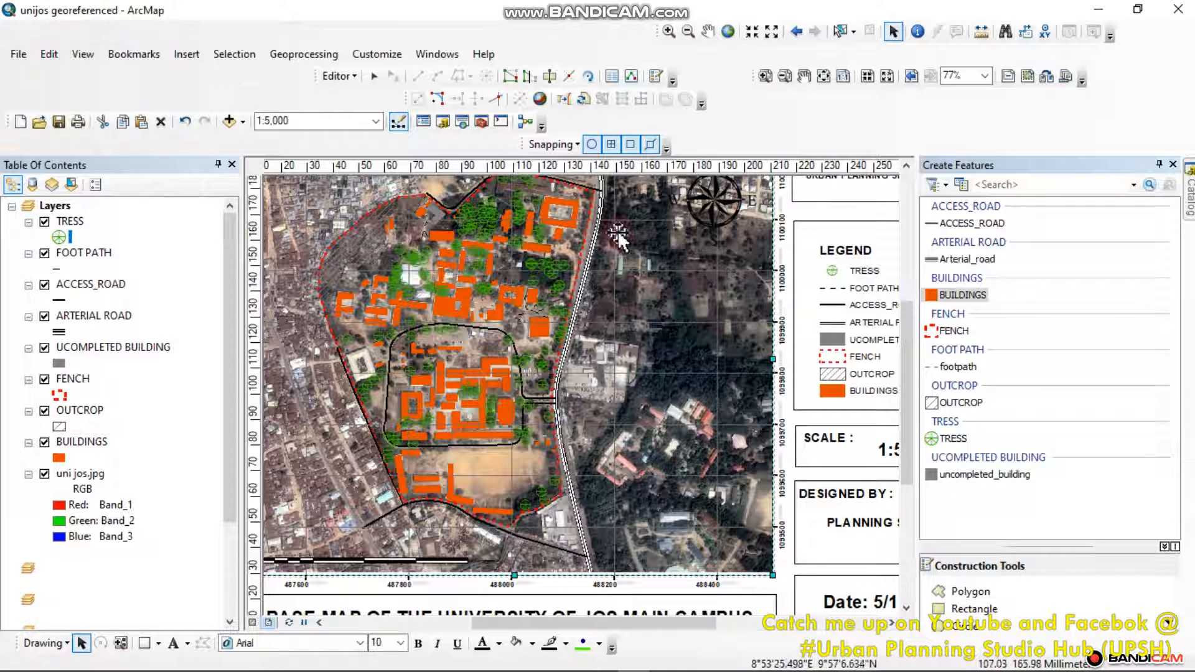
# - Set the uni jos.jpg layer's display transparency to 50% and apply it, keeping its properties open
pyautogui.click(136, 417)
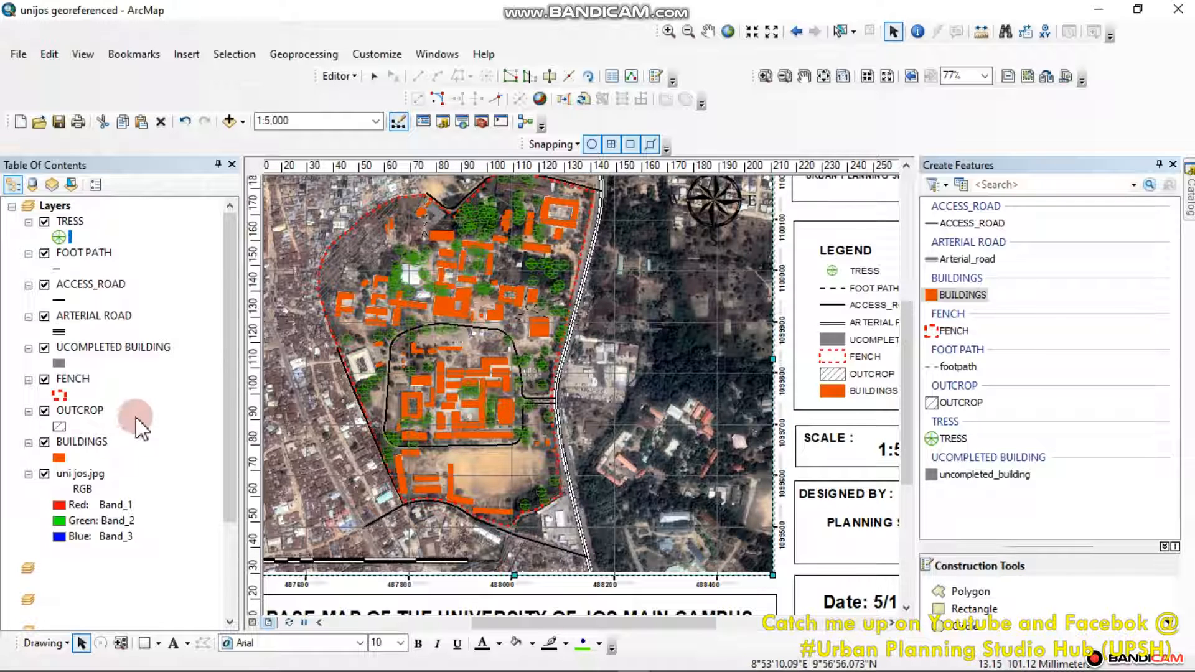
pyautogui.click(90, 476)
pyautogui.rightClick(90, 476)
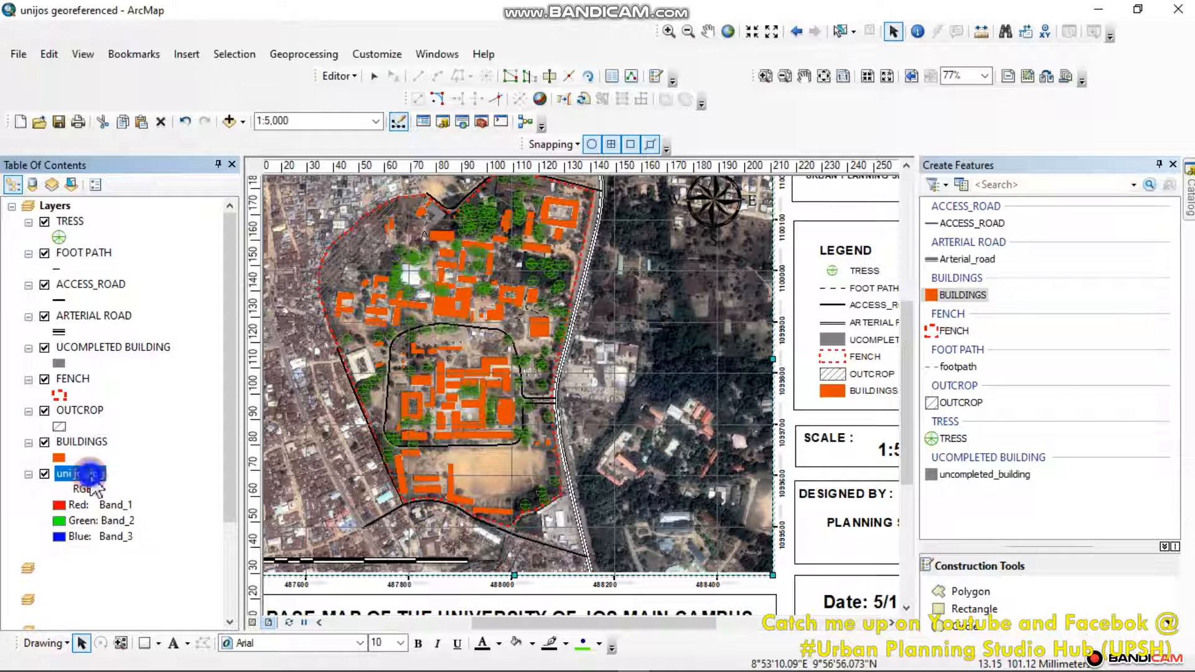
pyautogui.click(146, 463)
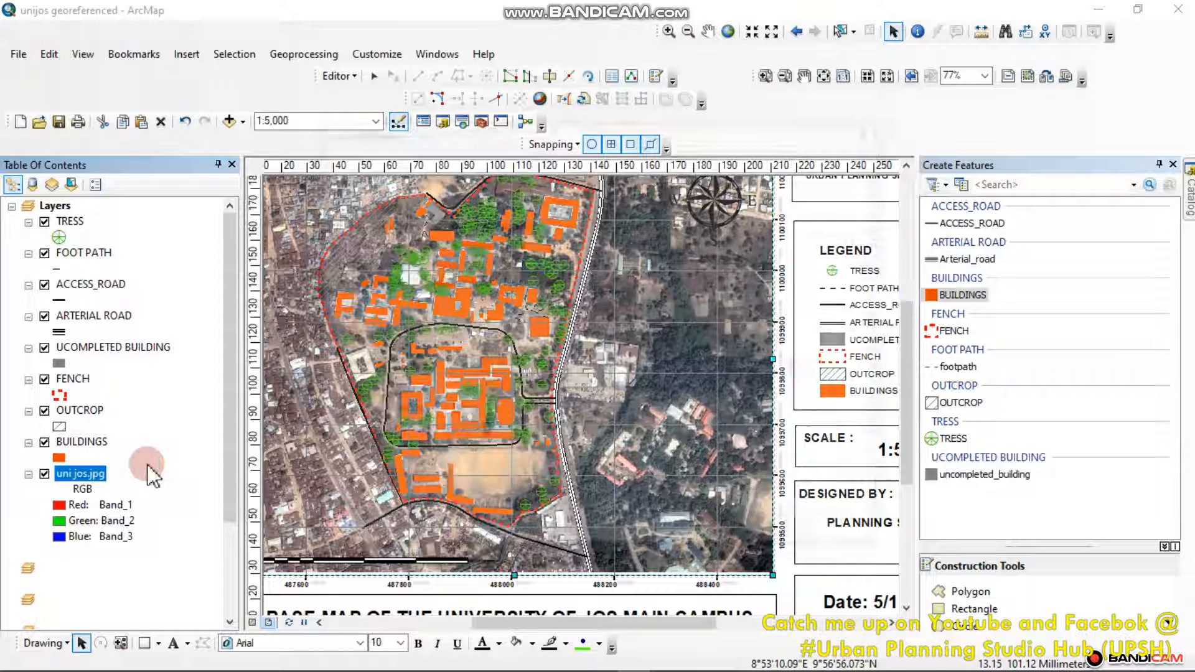
pyautogui.click(524, 171)
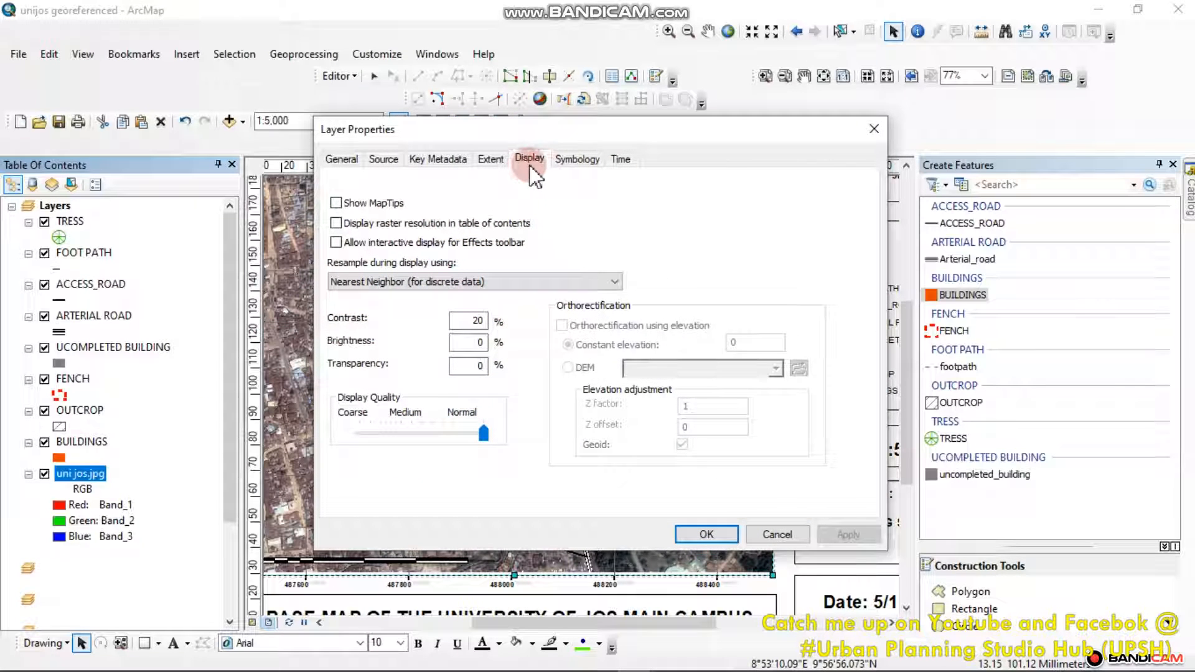
pyautogui.doubleClick(476, 365)
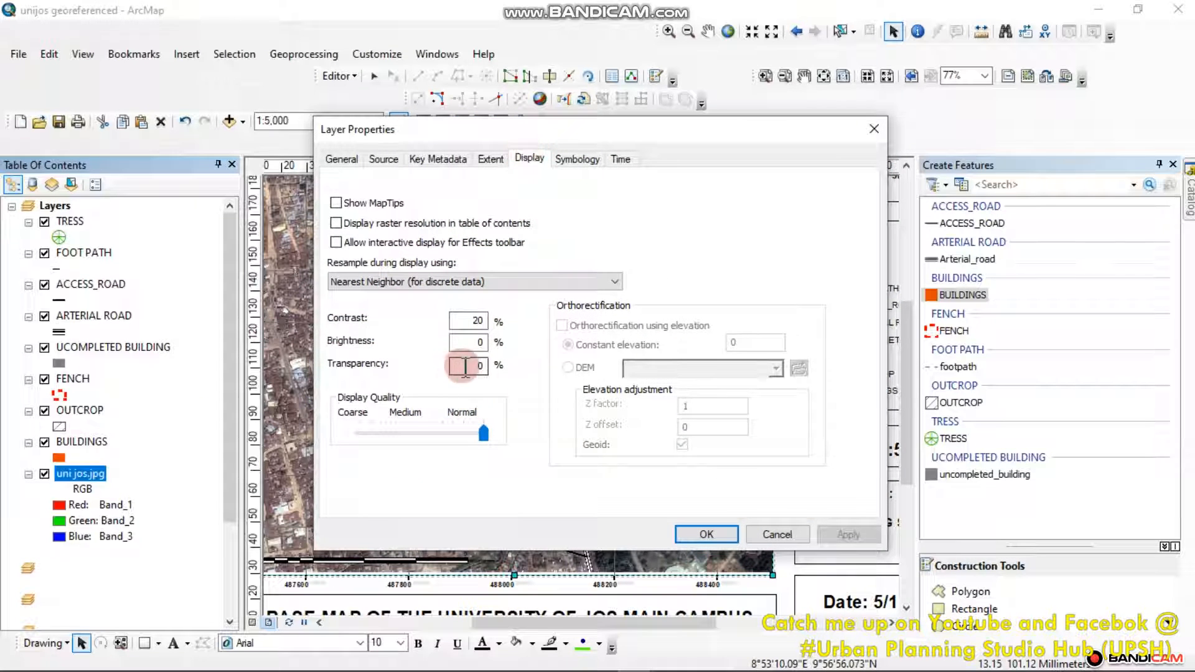
pyautogui.write('50')
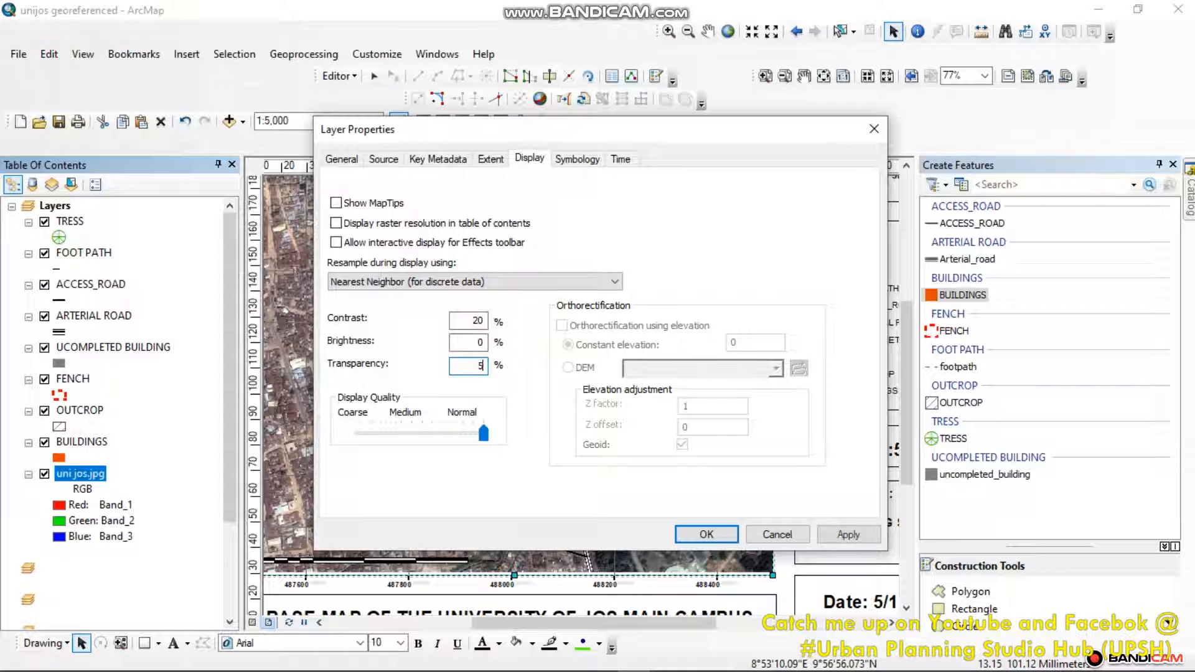
pyautogui.click(838, 480)
pyautogui.click(849, 534)
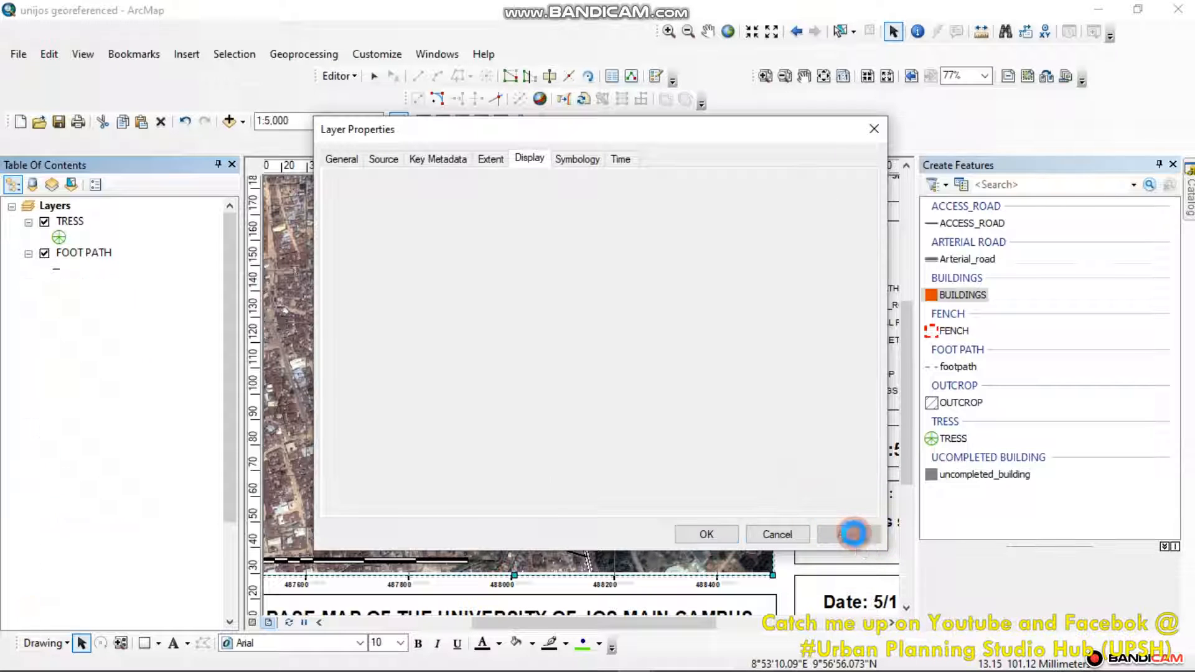
pyautogui.click(736, 122)
pyautogui.moveTo(737, 123); pyautogui.dragTo(868, 290)
pyautogui.moveTo(1058, 396); pyautogui.dragTo(635, 133)
# - Raise the uni jos.jpg layer's transparency to 60%, check the map, and accept the layer properties
pyautogui.click(372, 361)
pyautogui.moveTo(364, 359); pyautogui.dragTo(401, 362)
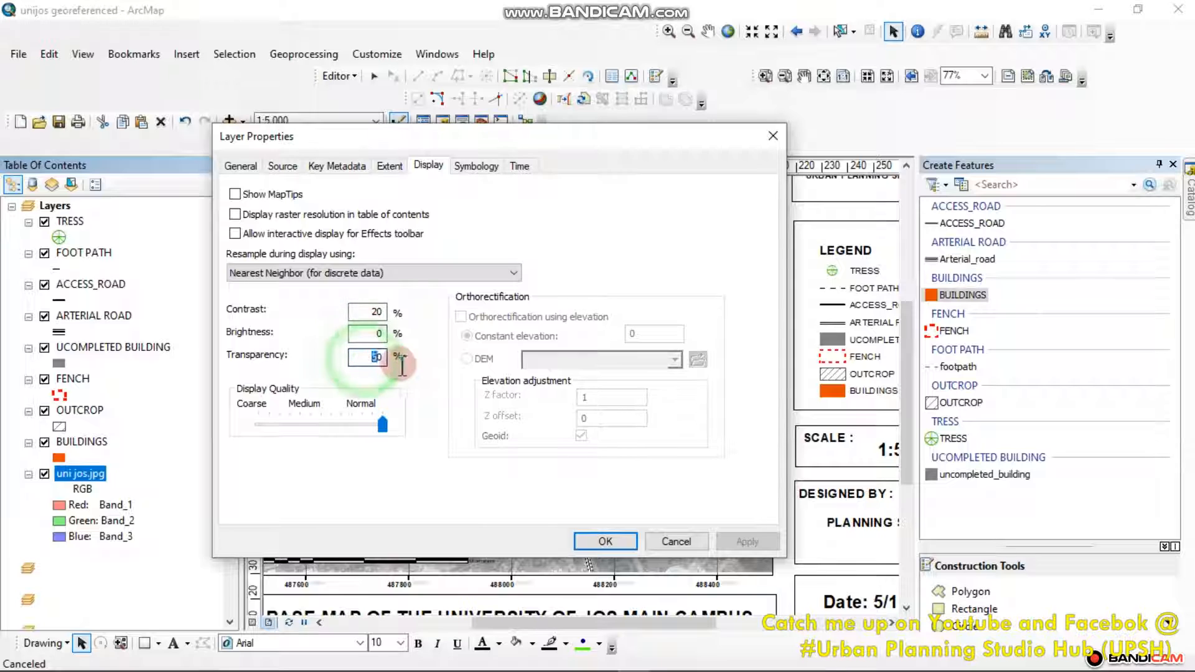
pyautogui.write('6')
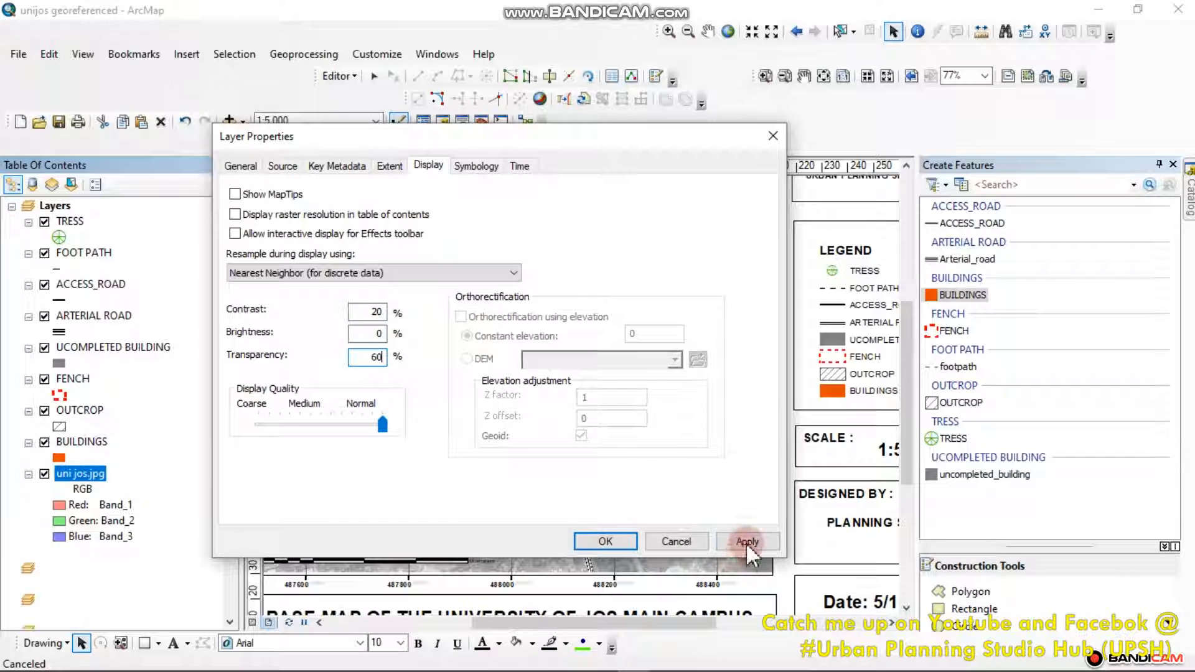
pyautogui.click(746, 542)
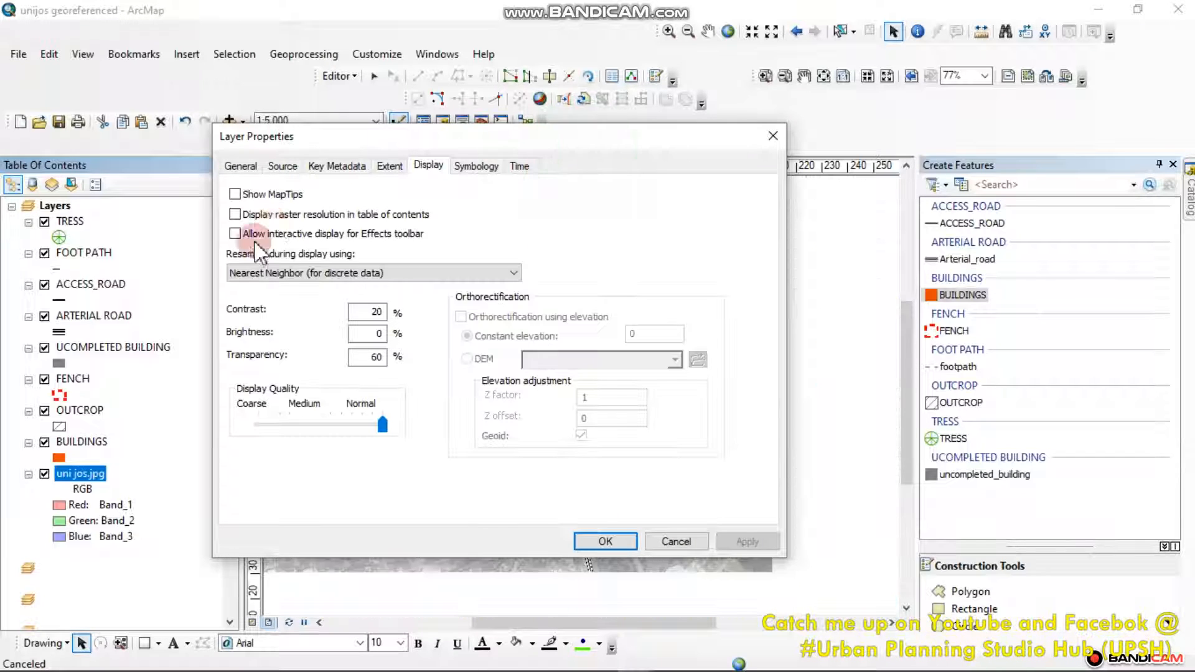
pyautogui.moveTo(587, 144); pyautogui.dragTo(370, 258)
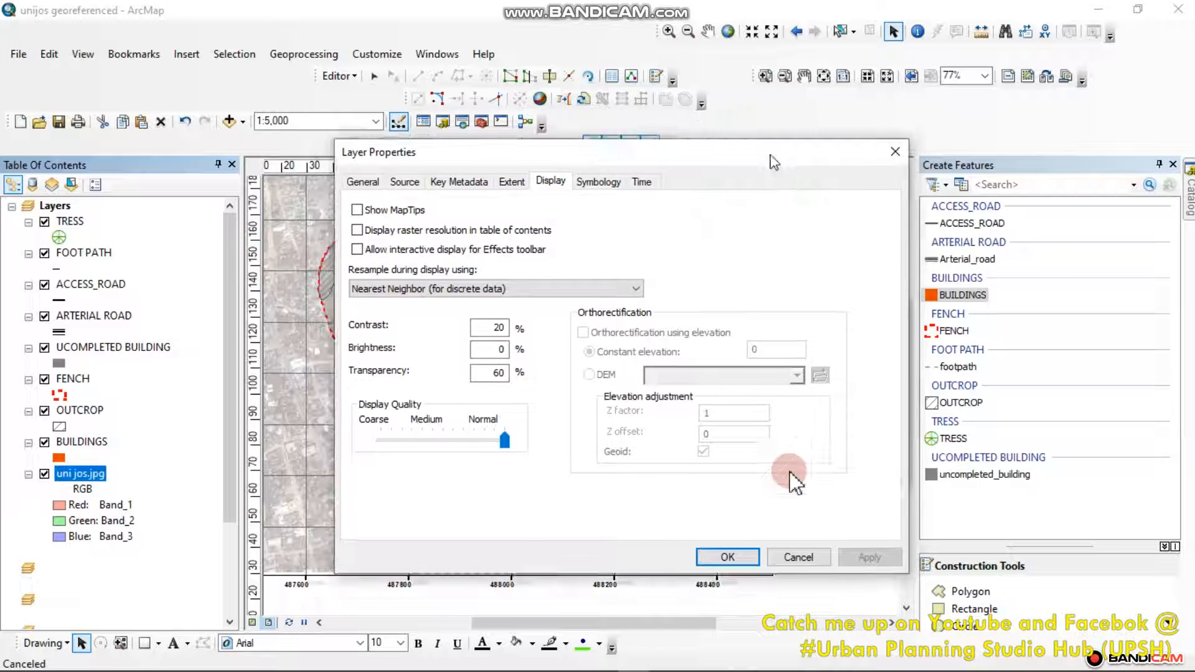
pyautogui.click(734, 553)
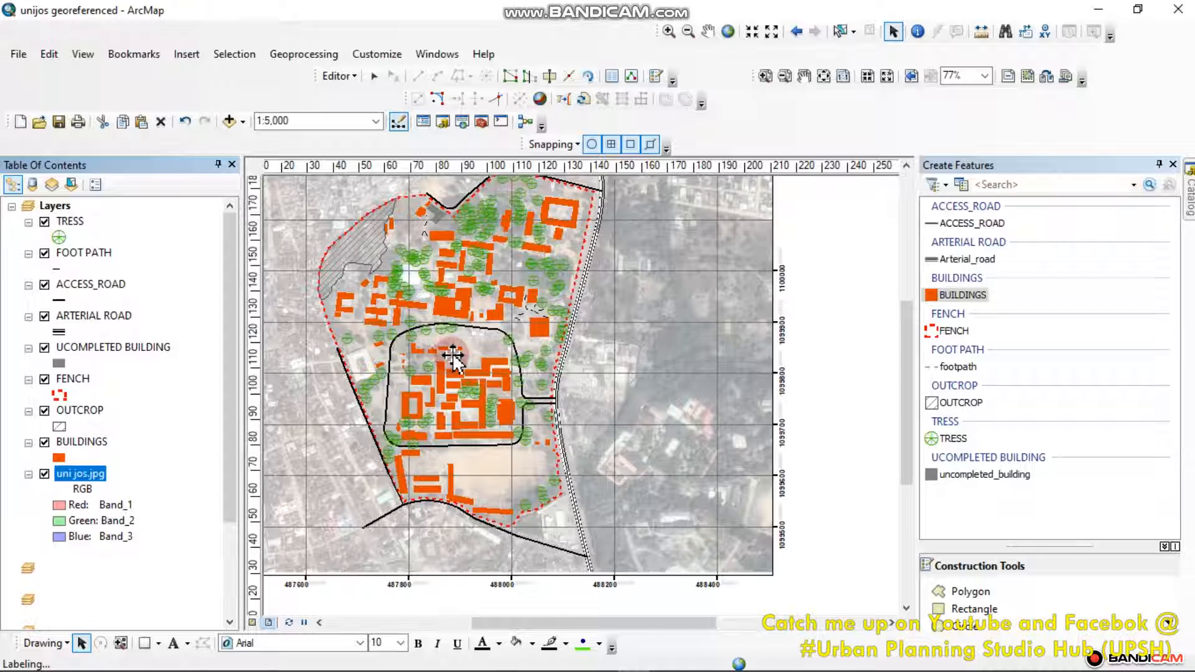
# - Reopen the uni jos.jpg layer's display properties, set its transparency to 70%, and accept the change
pyautogui.scroll(-2, 462, 358)
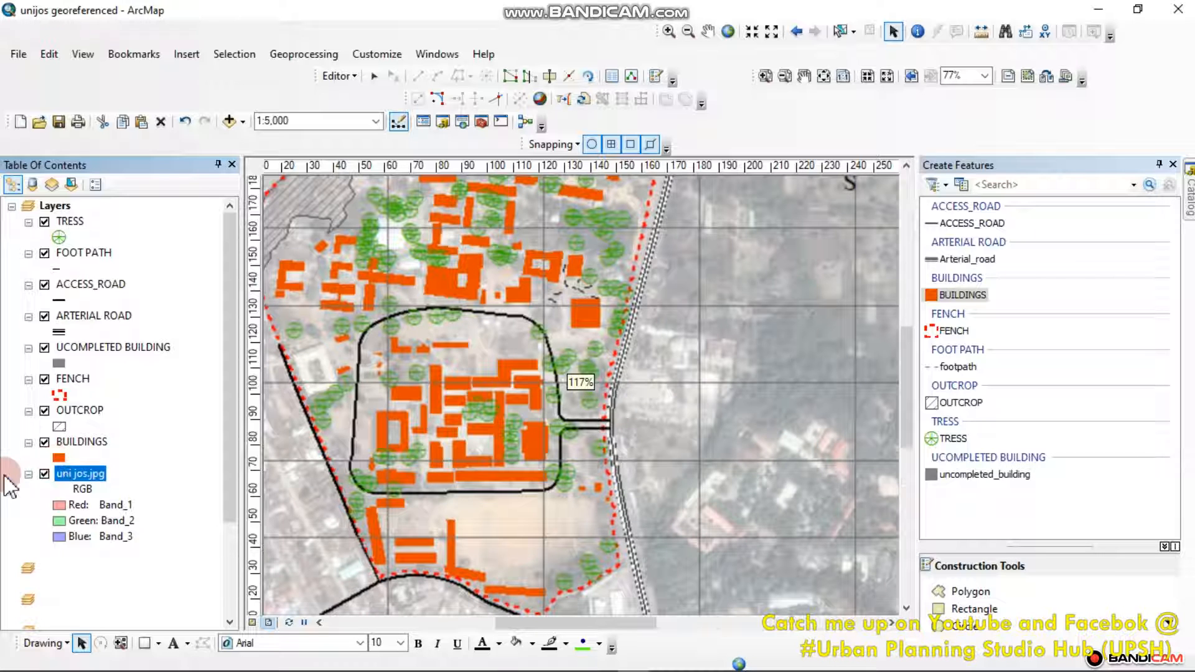
pyautogui.rightClick(122, 469)
pyautogui.click(129, 459)
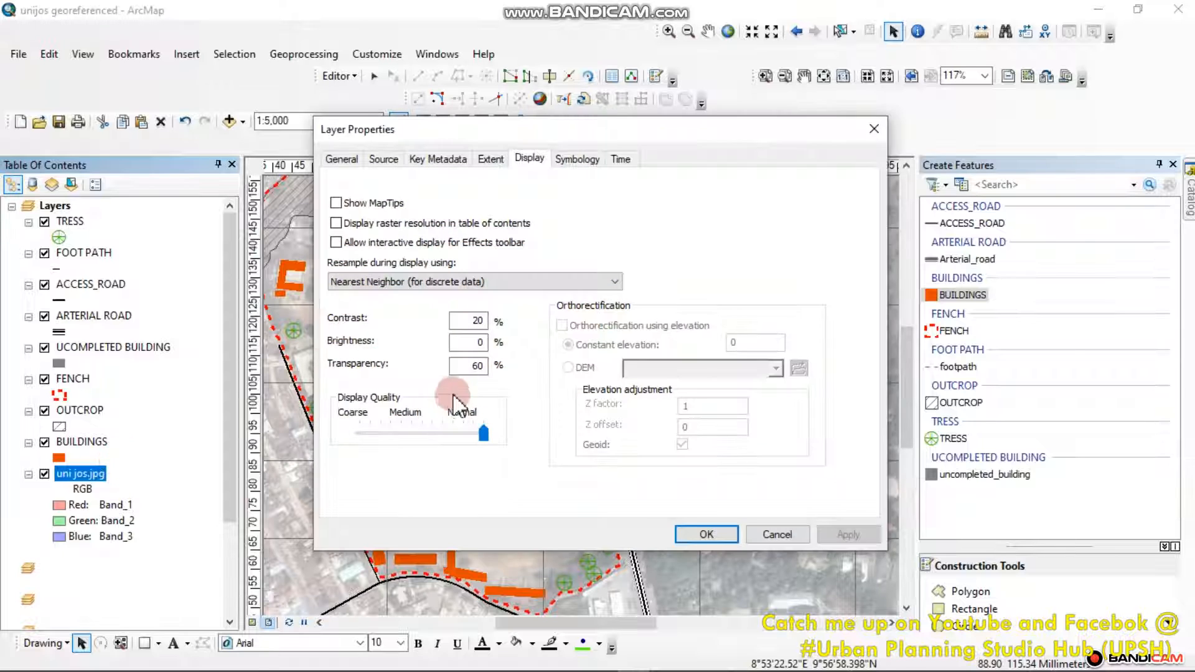
pyautogui.doubleClick(476, 365)
pyautogui.write('70')
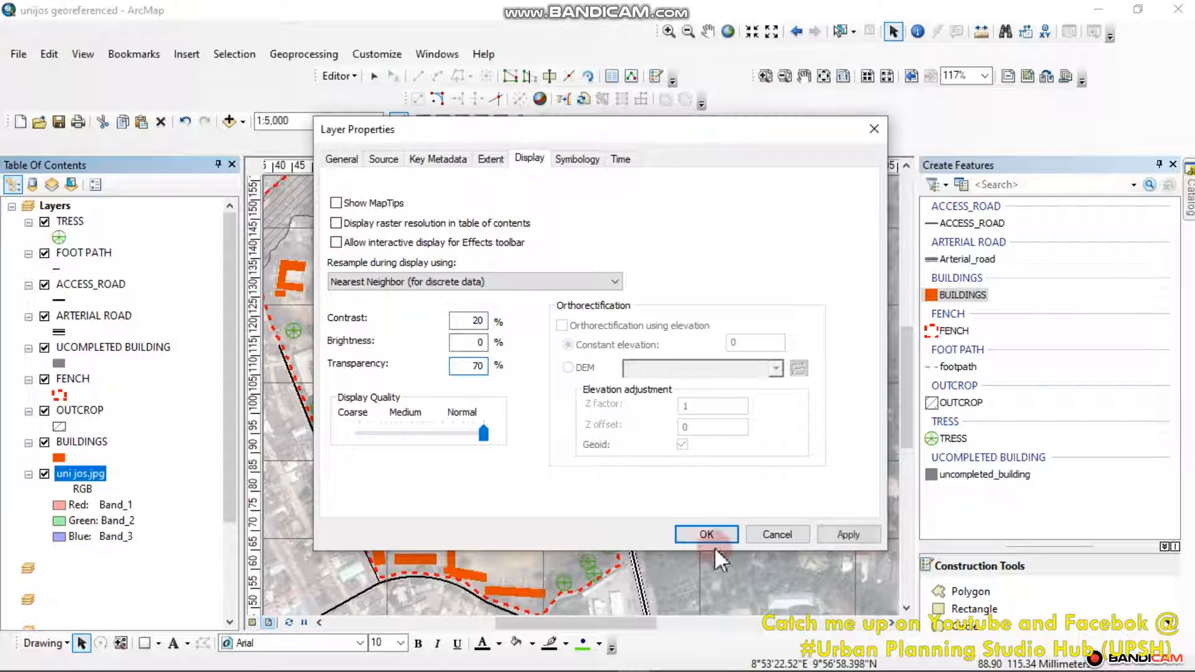
pyautogui.click(848, 534)
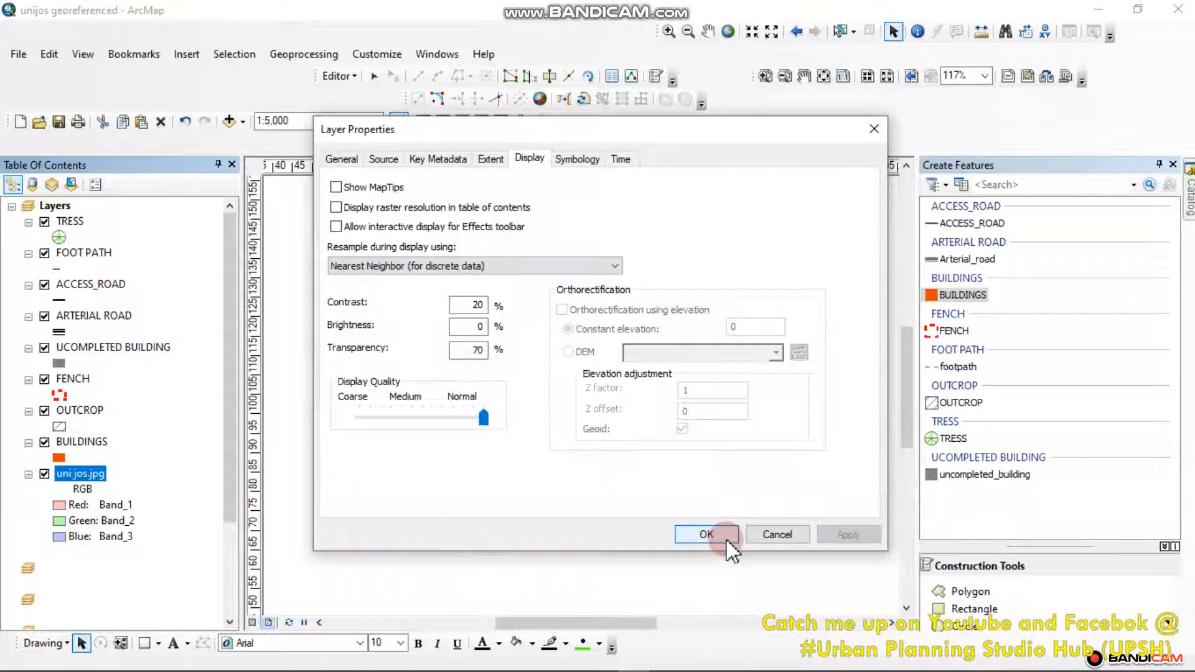
pyautogui.click(707, 534)
pyautogui.click(725, 495)
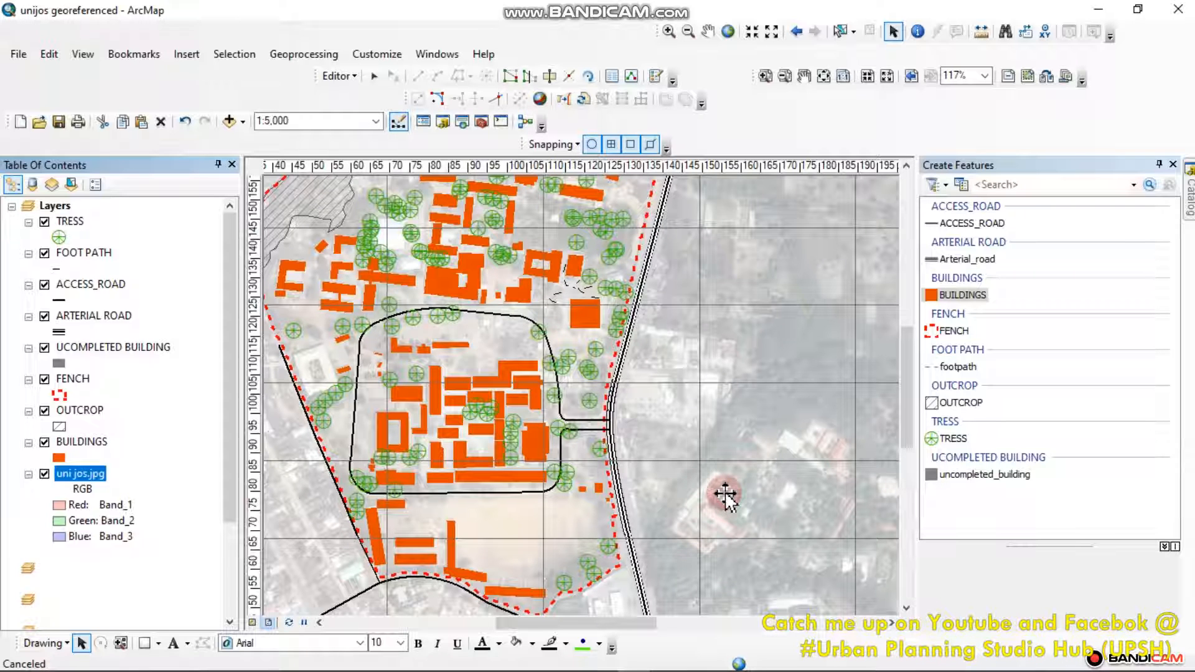
# - Rename the uni jos.jpg layer to SATELLITE IMAGE
pyautogui.scroll(-5, 726, 495)
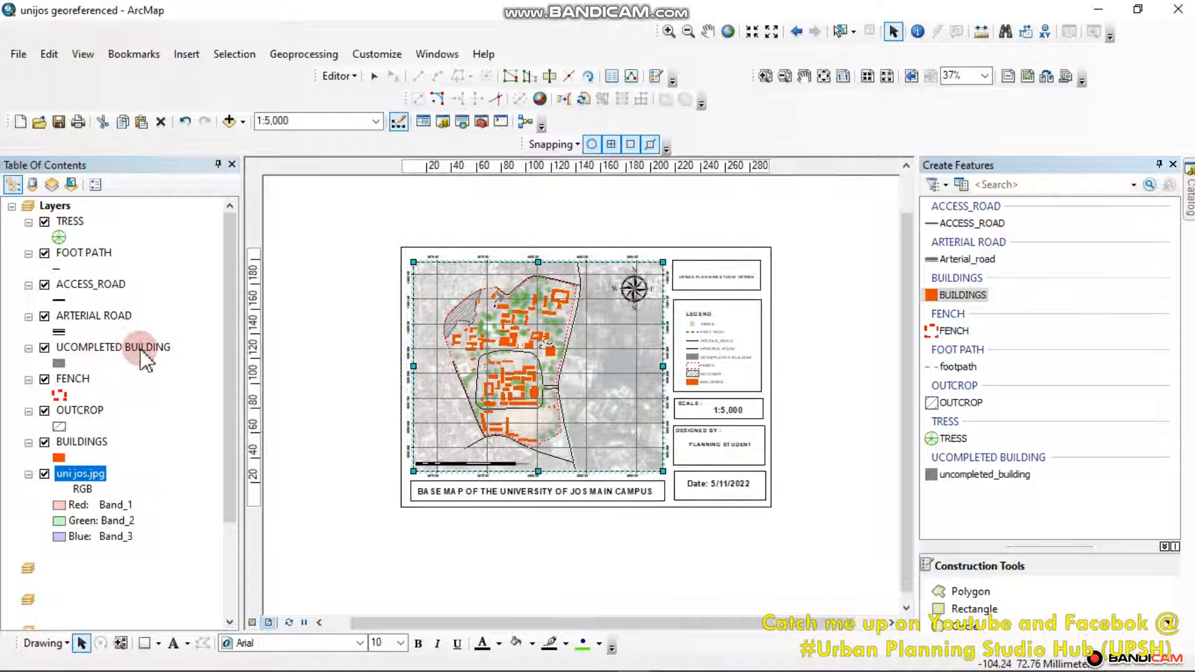
pyautogui.scroll(3, 494, 422)
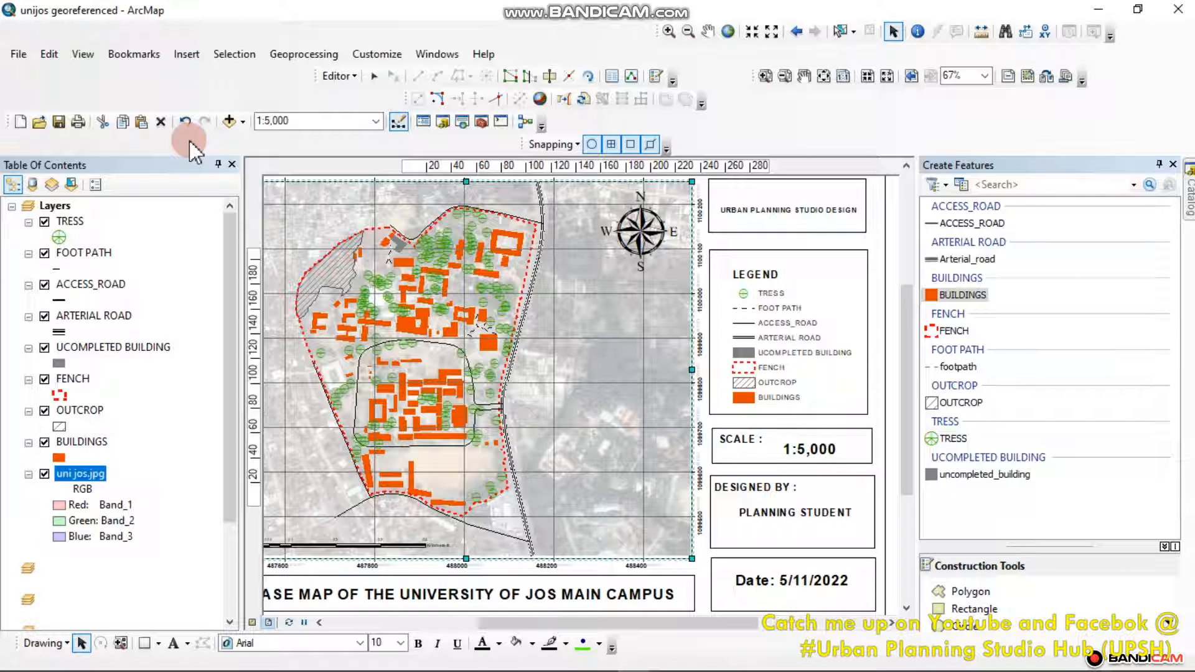
pyautogui.click(138, 445)
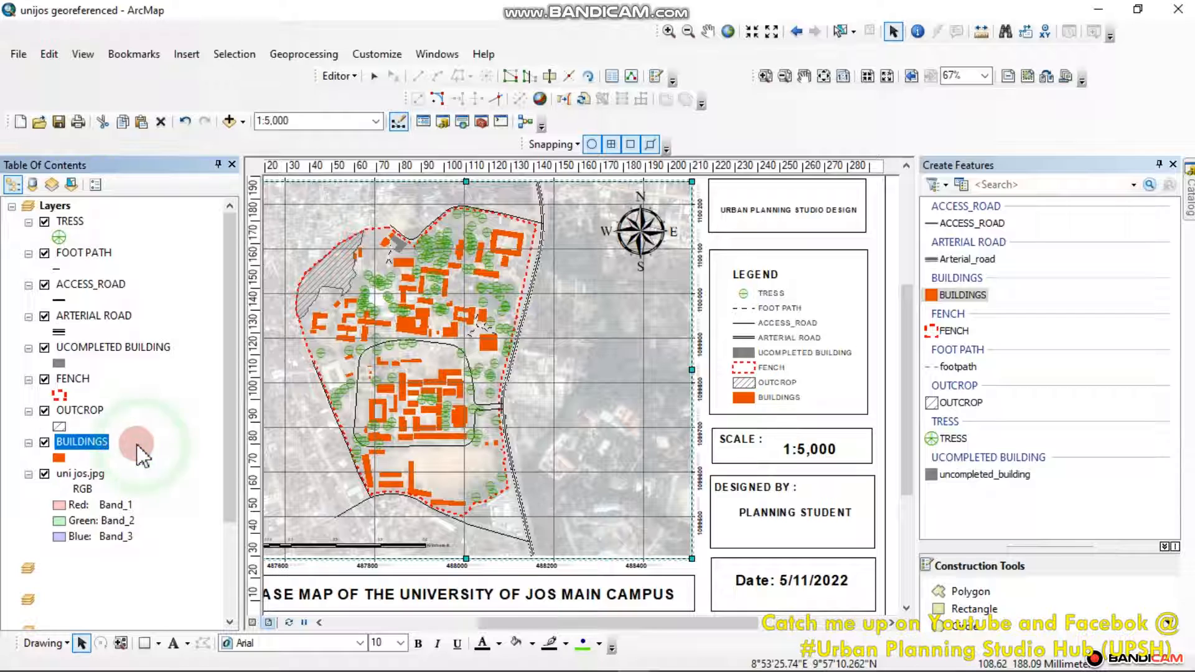
pyautogui.click(96, 476)
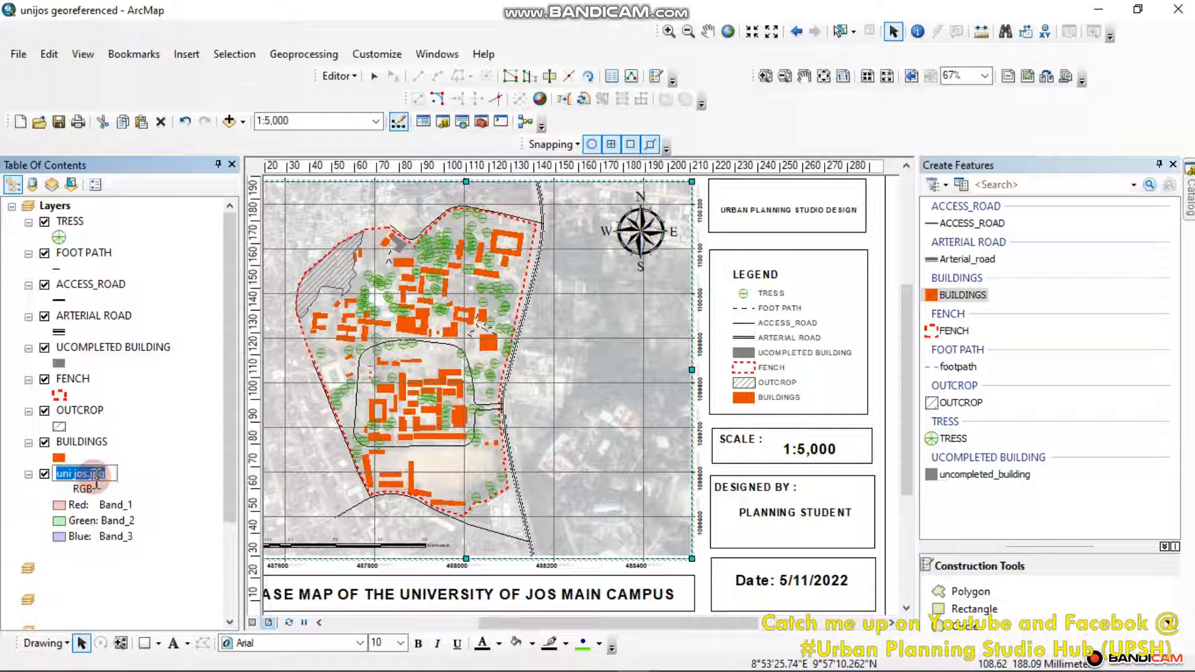
pyautogui.click(115, 476)
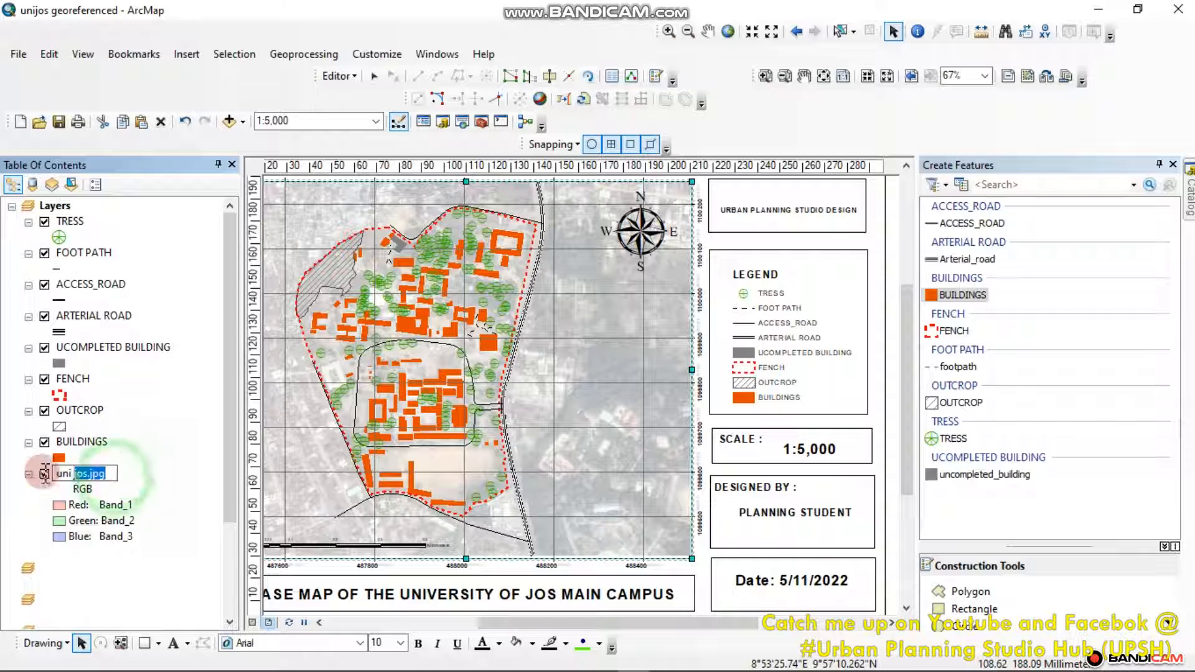
pyautogui.write('SA')
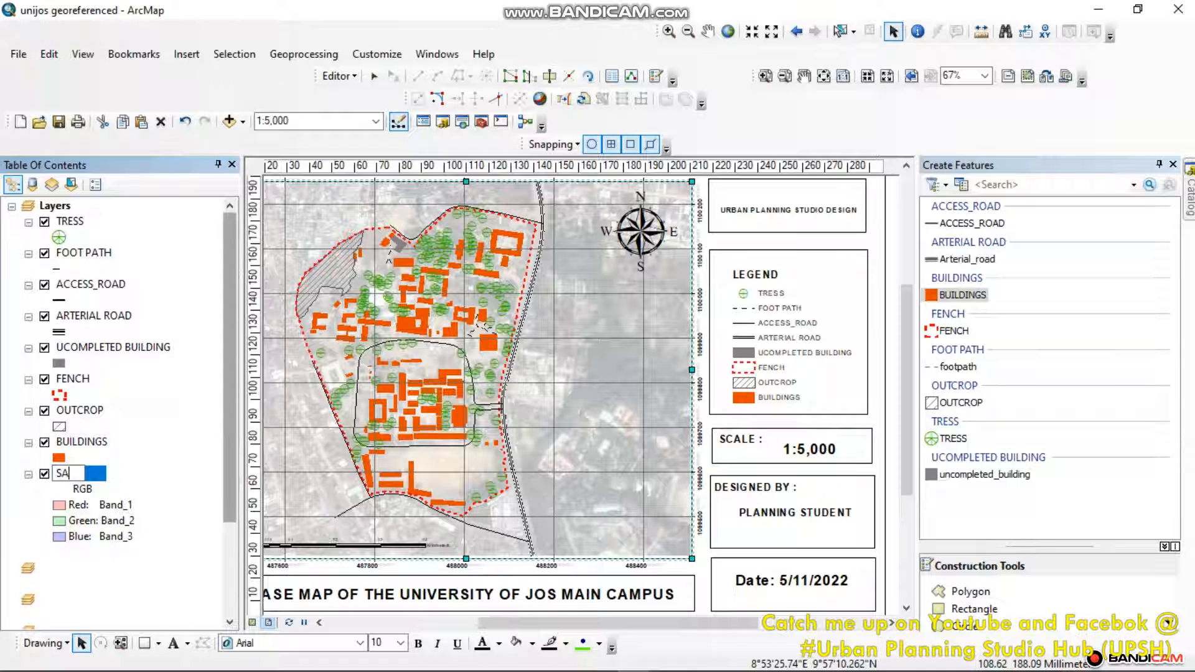
pyautogui.write('TELLITE')
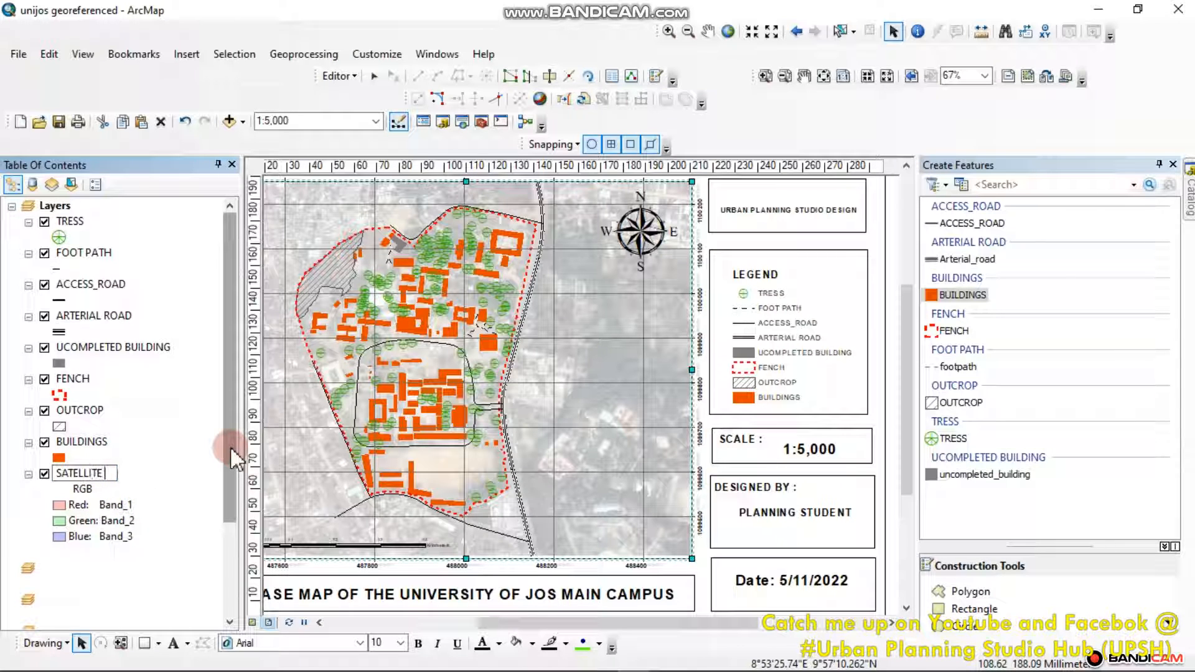
pyautogui.write(' IMAGE')
pyautogui.press('Left')
pyautogui.press('Left')
pyautogui.press('Left')
pyautogui.press('Left')
pyautogui.press('Left')
pyautogui.press('Left')
pyautogui.press('Left')
pyautogui.press('Left')
pyautogui.press('Left')
pyautogui.press('Left')
pyautogui.press('Left')
pyautogui.press('Return')
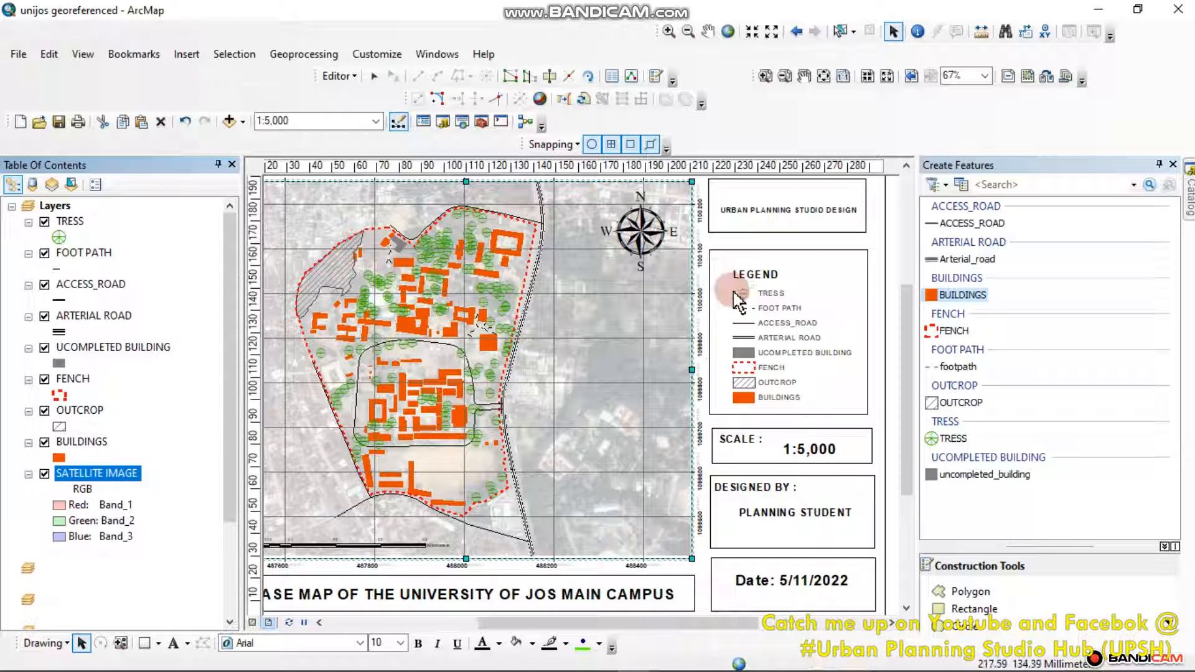
# - Insert a new one-column legend for the map data frame that includes all layers, SATELLITE IMAGE among them
pyautogui.click(845, 260)
pyautogui.click(665, 269)
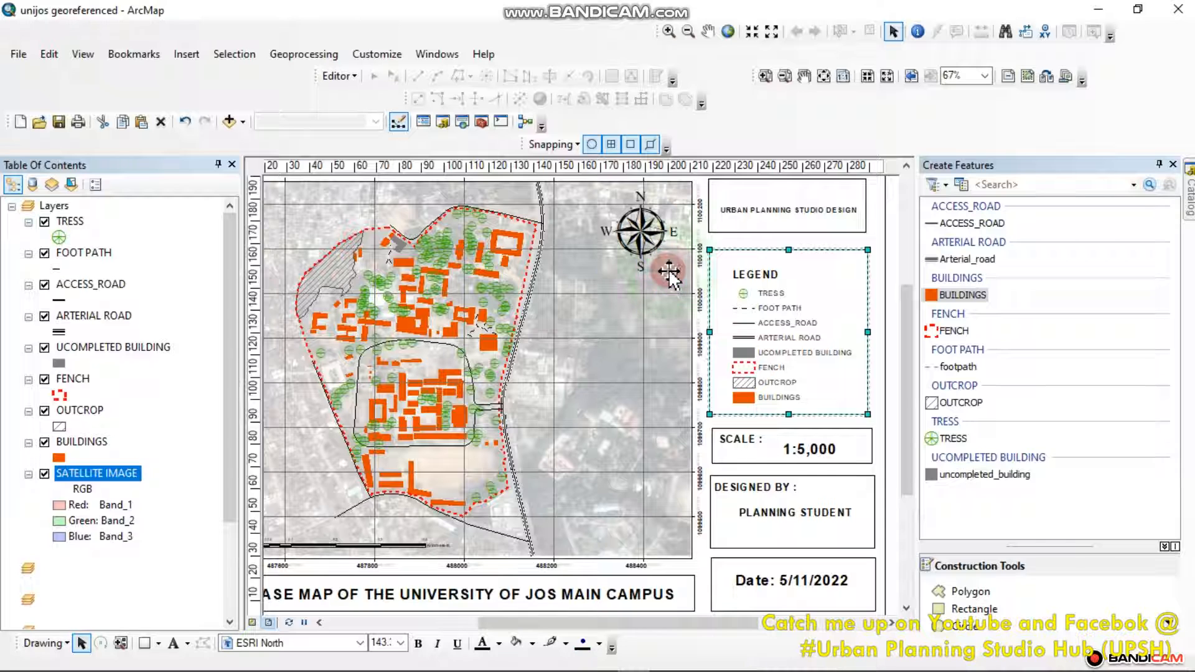
pyautogui.click(579, 230)
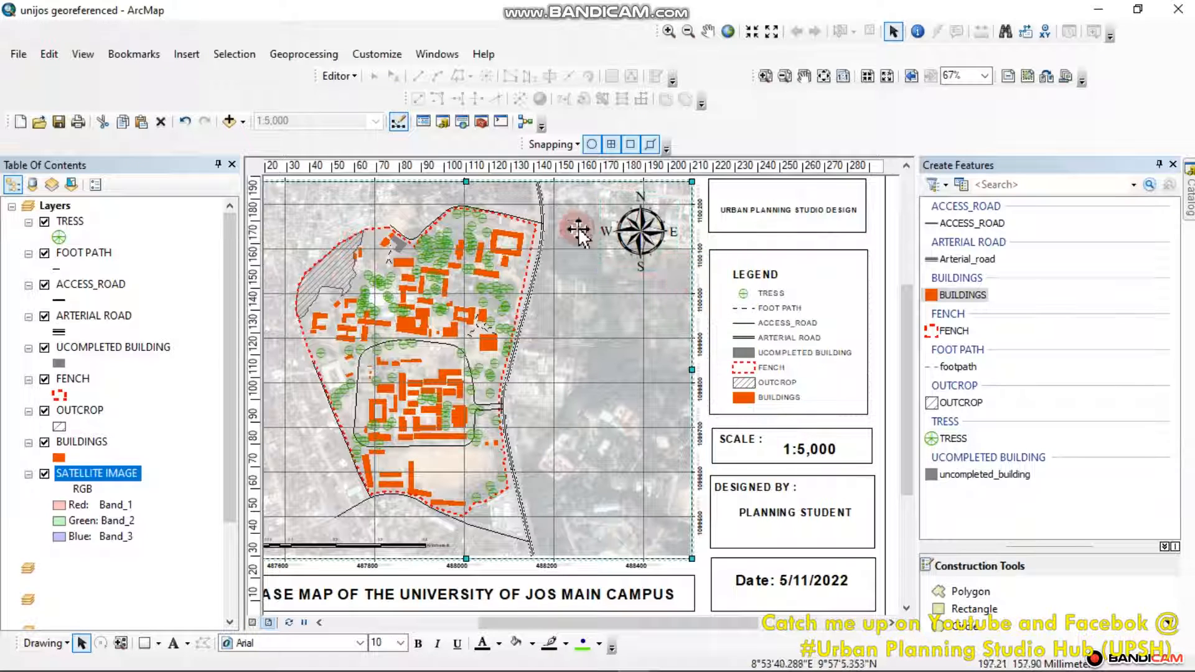
pyautogui.click(187, 55)
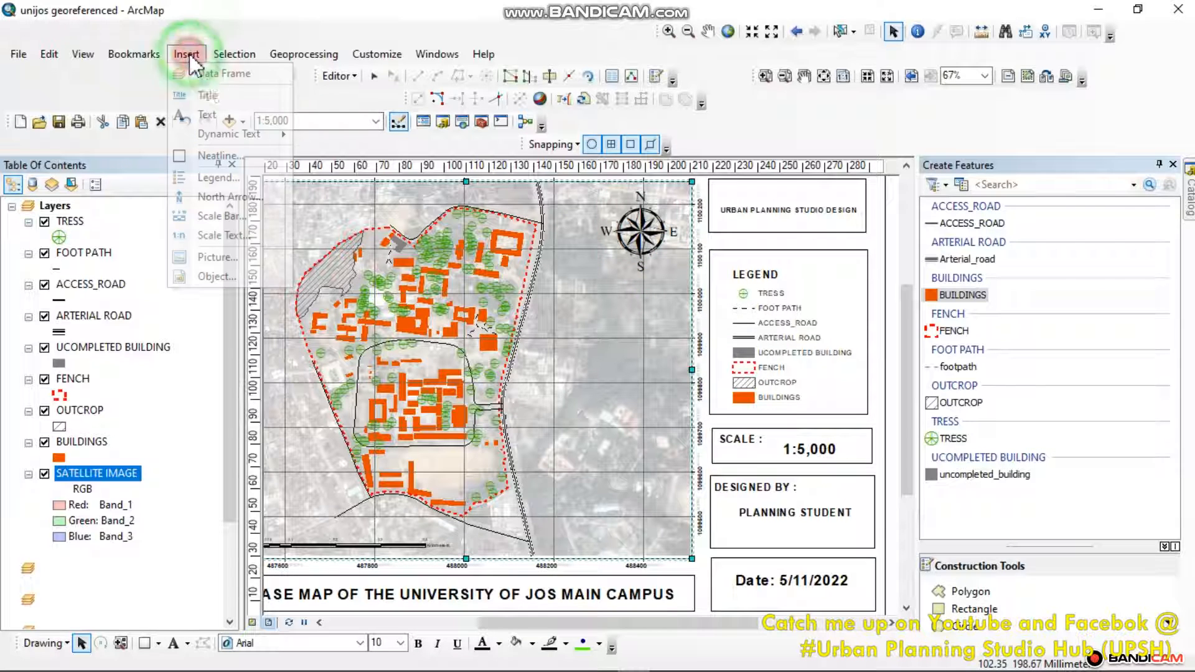
pyautogui.click(231, 179)
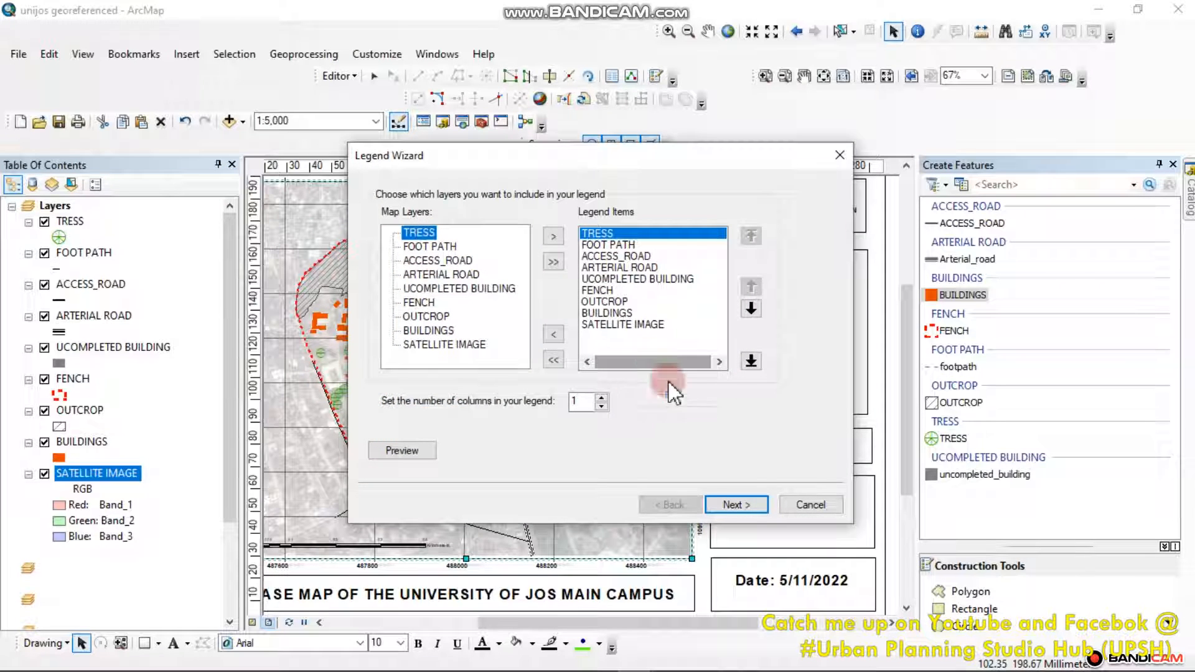
pyautogui.click(742, 503)
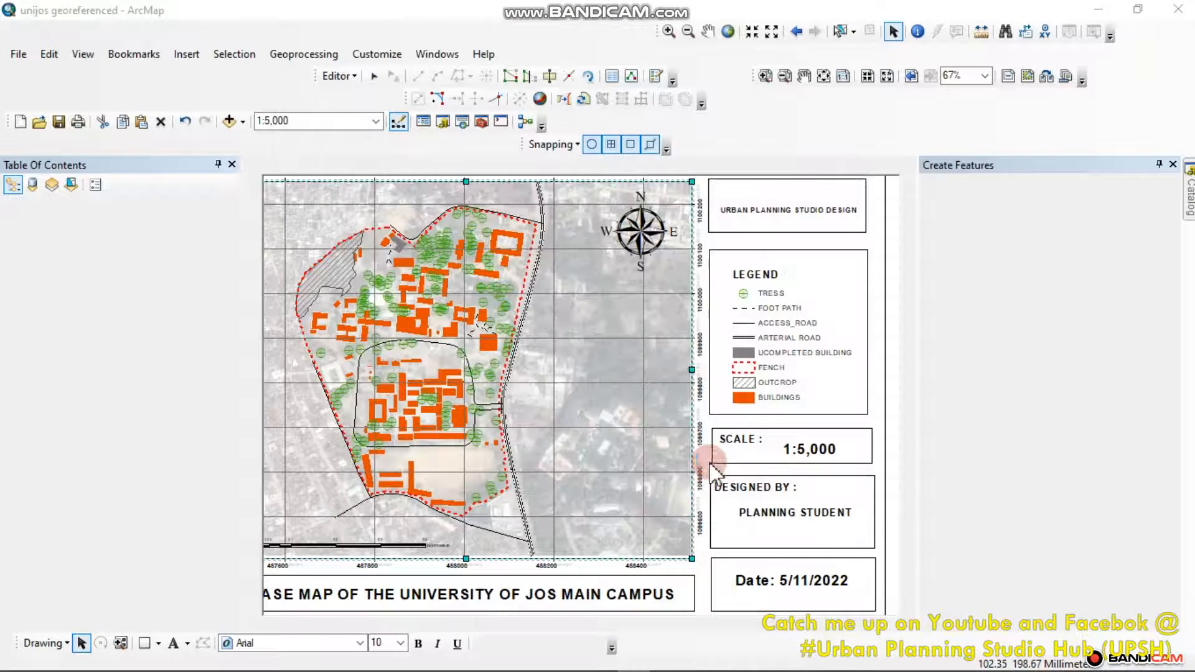
pyautogui.doubleClick(710, 464)
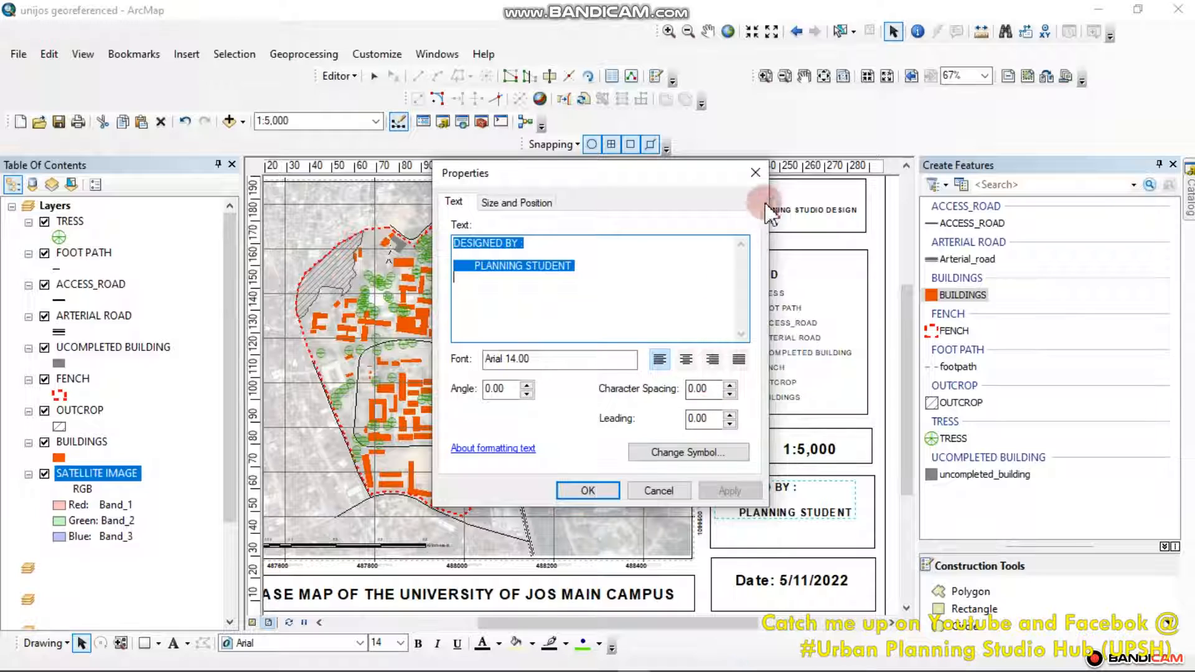
pyautogui.click(756, 173)
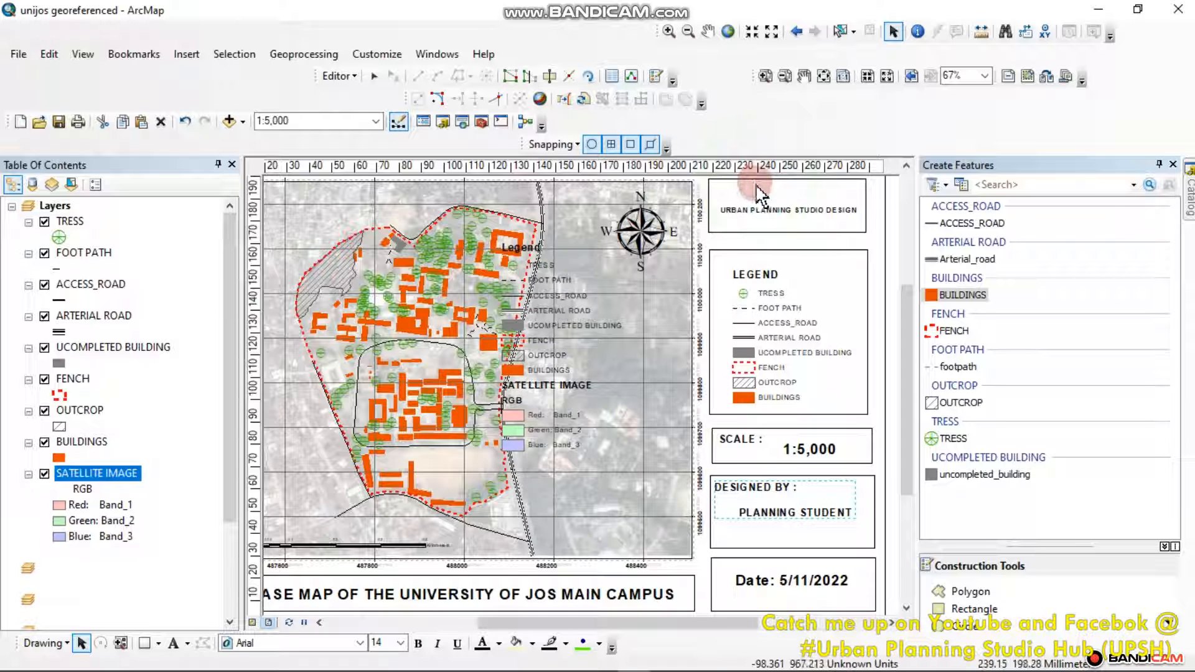
# - Move the new legend off the campus drawing to the empty imagery beside the old legend
pyautogui.click(552, 323)
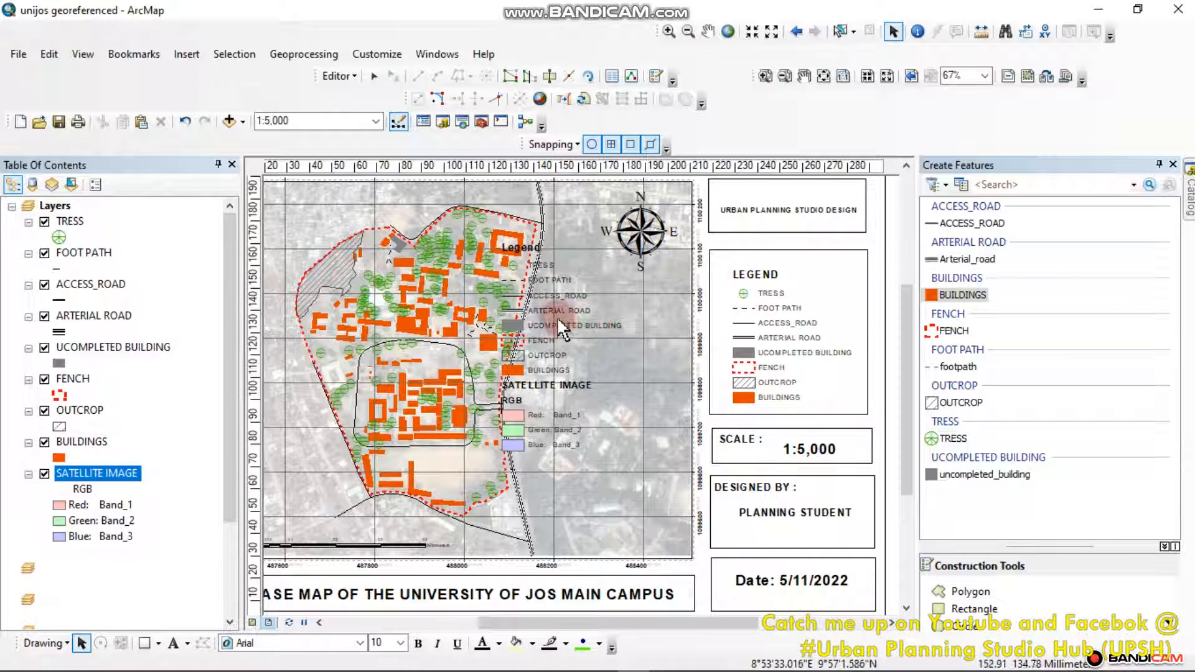
pyautogui.moveTo(562, 328)
pyautogui.mouseDown()
pyautogui.moveTo(902, 351)
pyautogui.moveTo(827, 355)
pyautogui.mouseUp()
pyautogui.moveTo(716, 290); pyautogui.dragTo(628, 303)
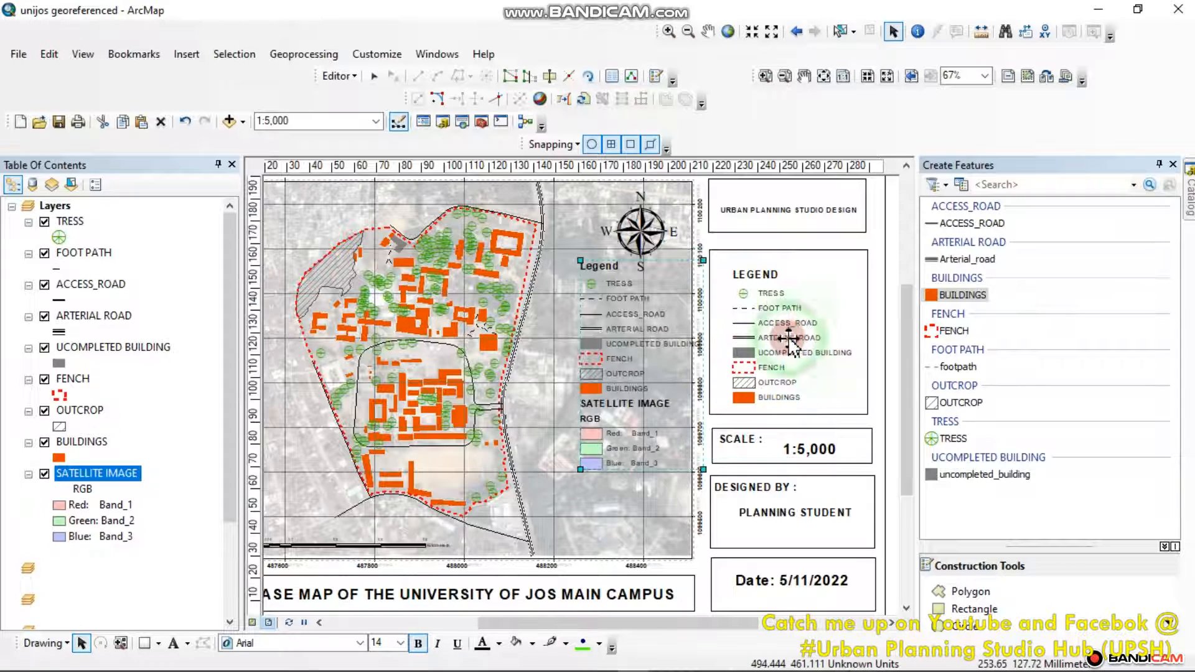
# - Delete the old legend and place the new one over the empty legend frame
pyautogui.click(789, 341)
pyautogui.rightClick(789, 341)
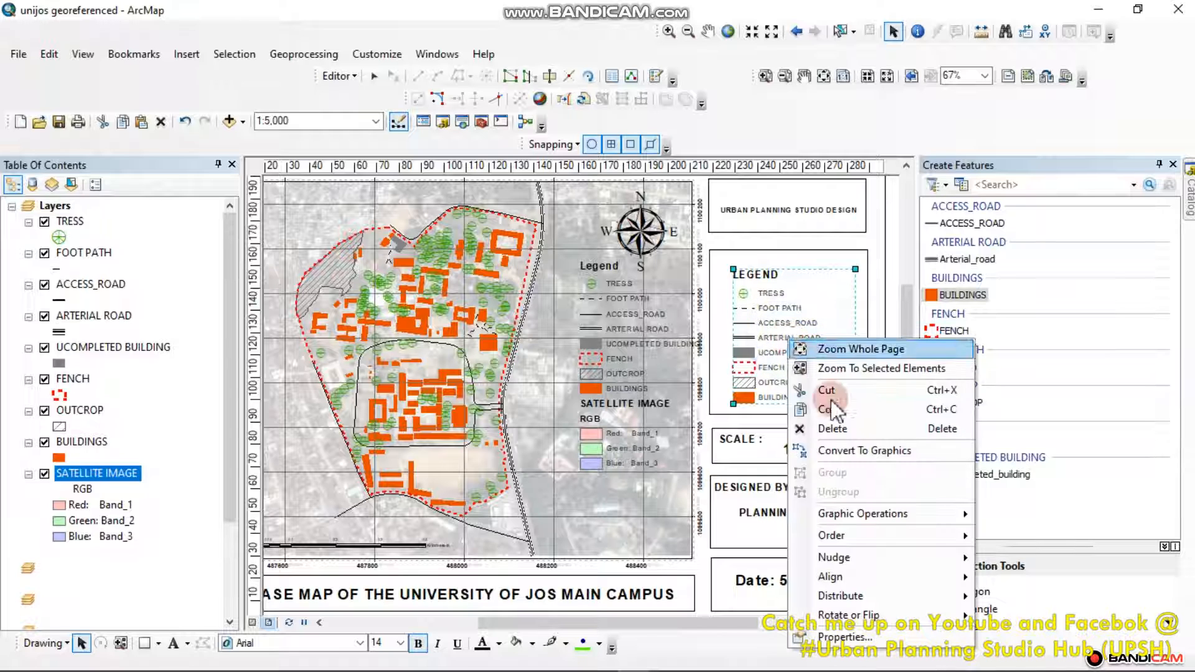
pyautogui.click(834, 429)
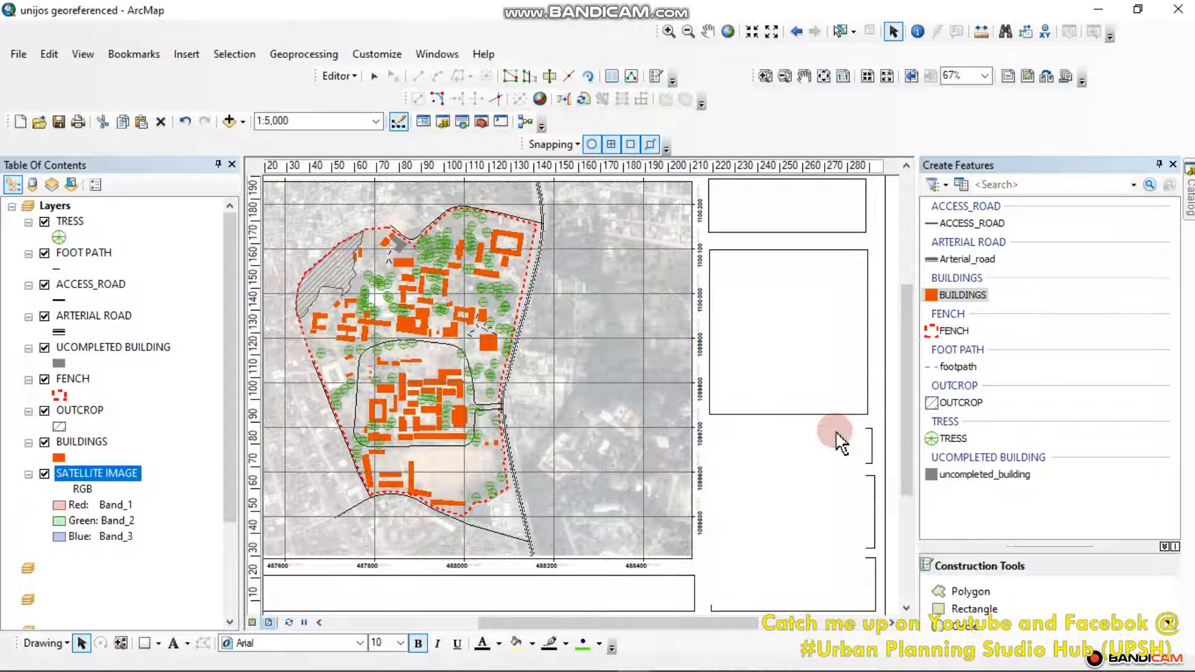
pyautogui.moveTo(634, 392); pyautogui.dragTo(763, 396)
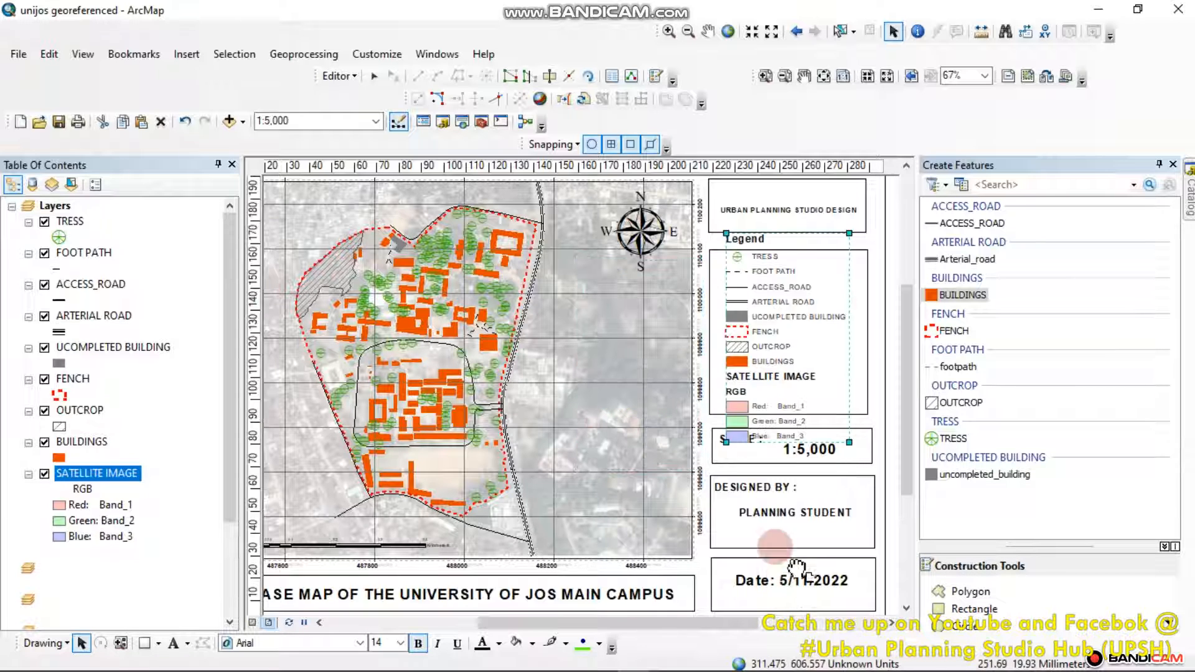
# - Shorten the Date and DESIGNED BY boxes from above and reposition their texts inside them
pyautogui.scroll(-3, 785, 579)
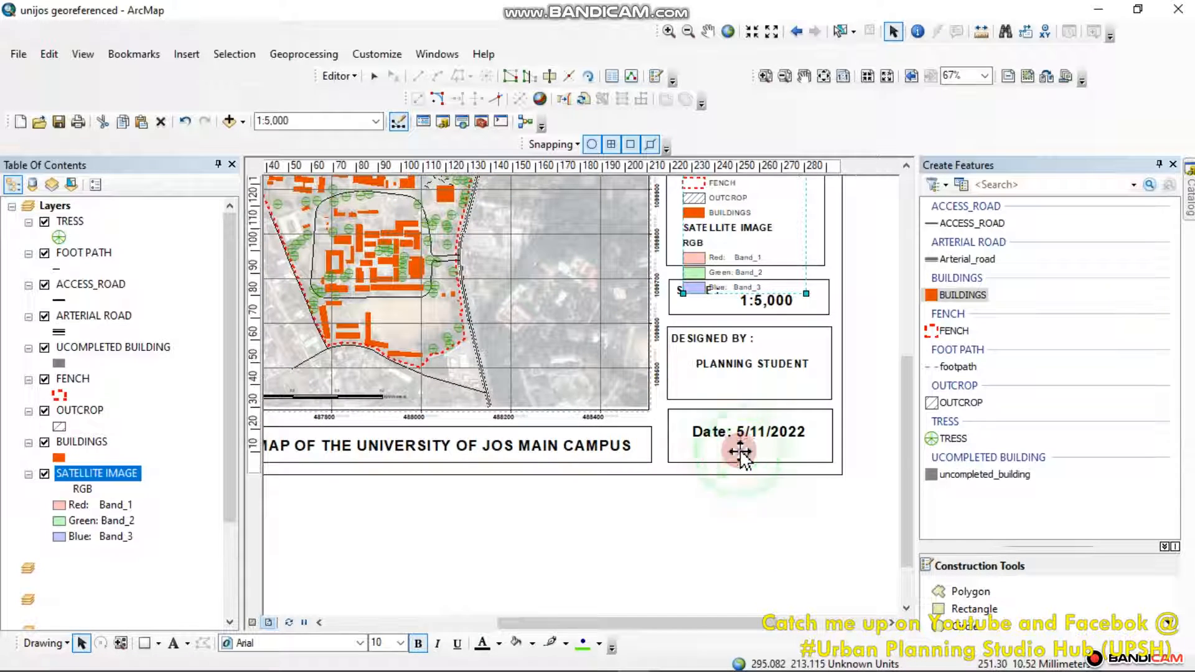
pyautogui.click(747, 431)
pyautogui.moveTo(755, 435)
pyautogui.mouseDown()
pyautogui.moveTo(743, 406)
pyautogui.moveTo(750, 415)
pyautogui.mouseUp()
pyautogui.click(755, 415)
pyautogui.hotkey('ctrl', 'z')
pyautogui.click(745, 391)
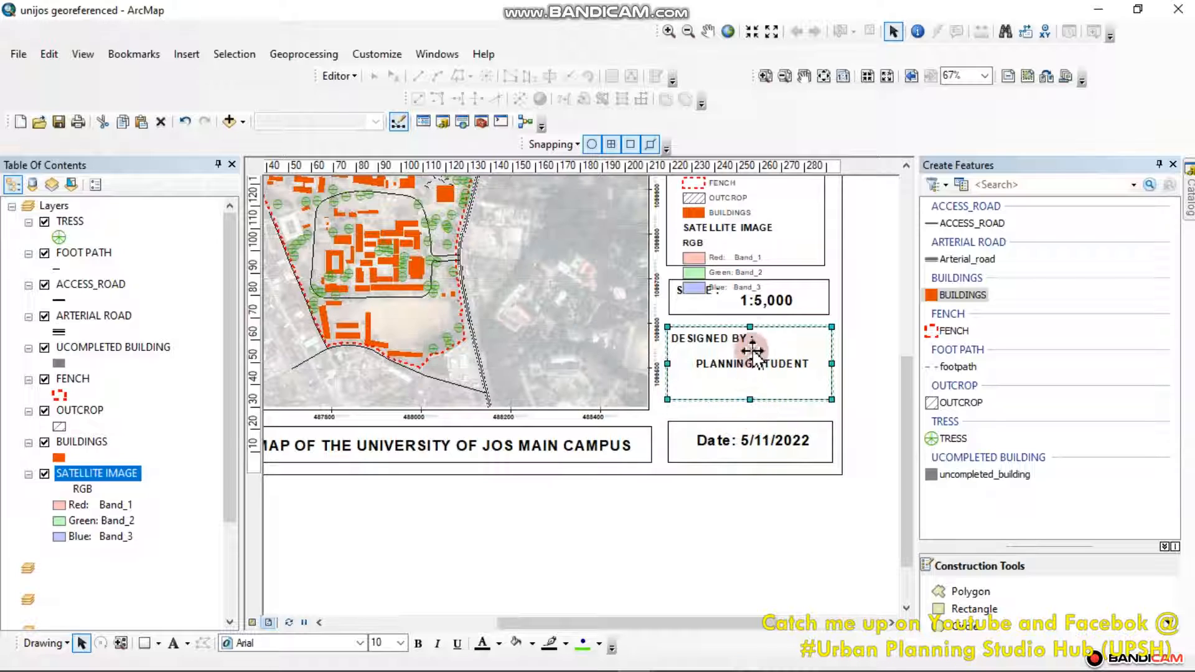
pyautogui.moveTo(750, 323); pyautogui.dragTo(736, 352)
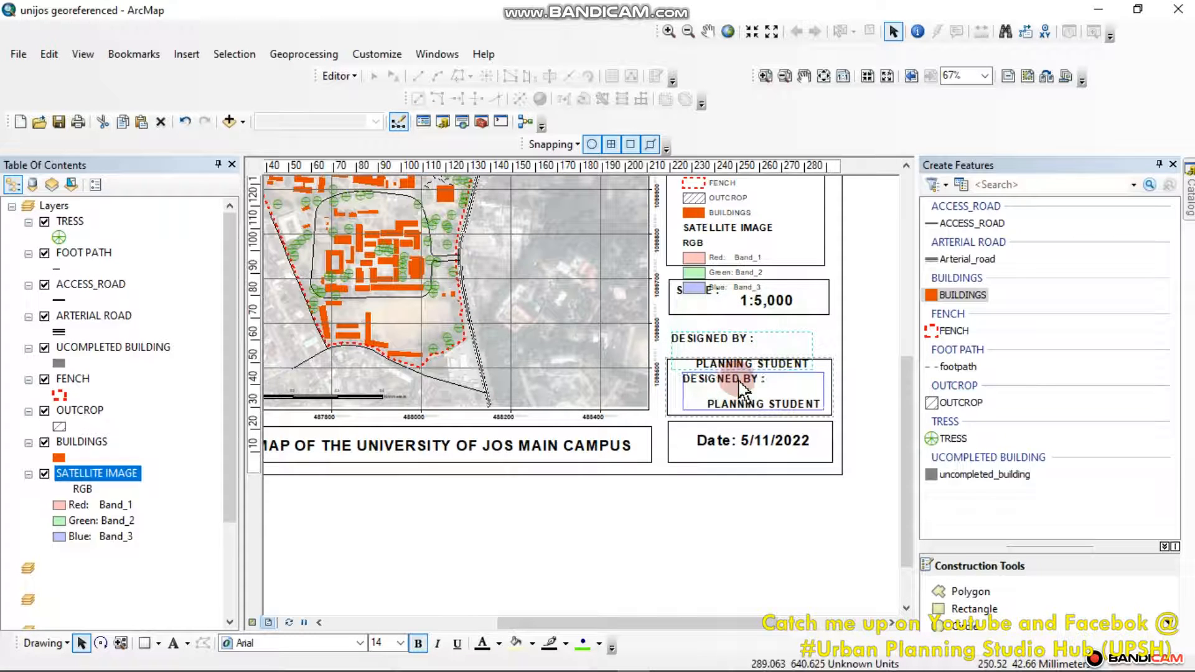
# - Move the scale box, its 1:5,000 text and the SCALE label down to just above the DESIGNED BY box
pyautogui.click(760, 319)
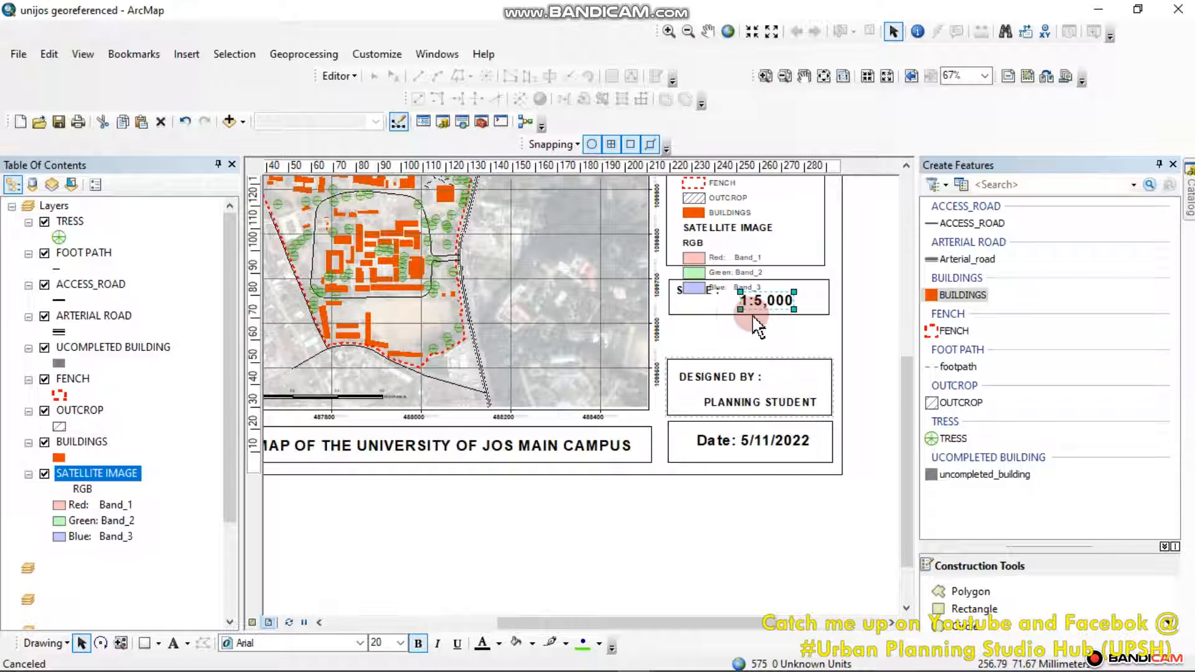
pyautogui.click(734, 316)
pyautogui.moveTo(734, 317); pyautogui.dragTo(732, 345)
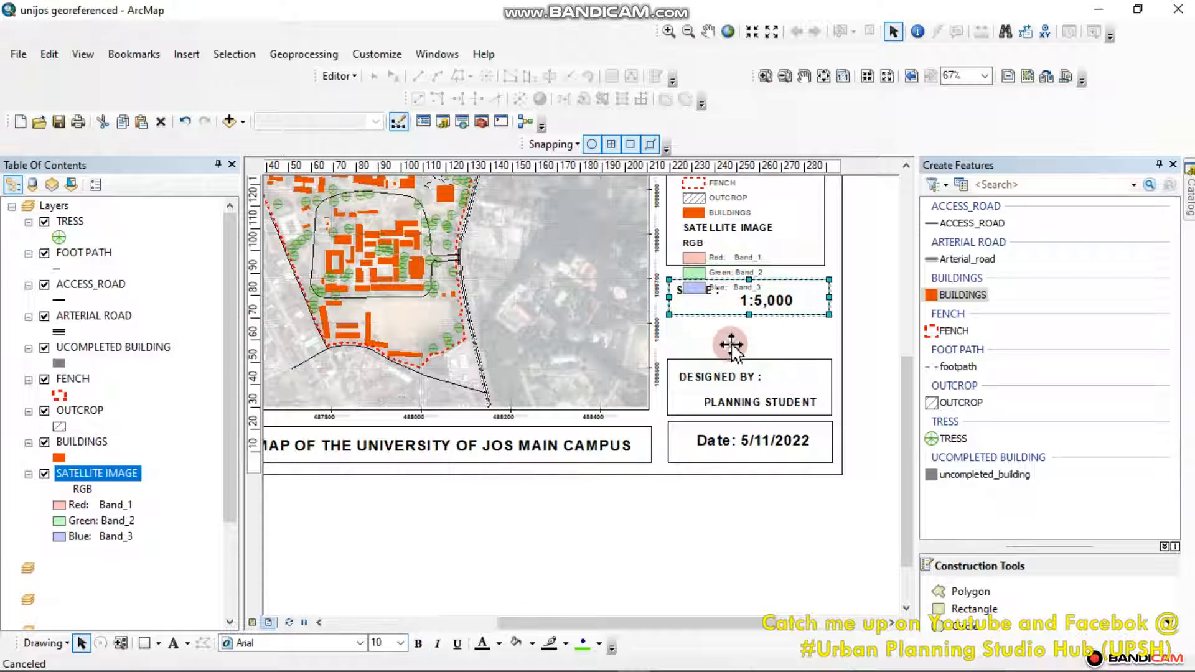
pyautogui.doubleClick(768, 303)
pyautogui.click(764, 132)
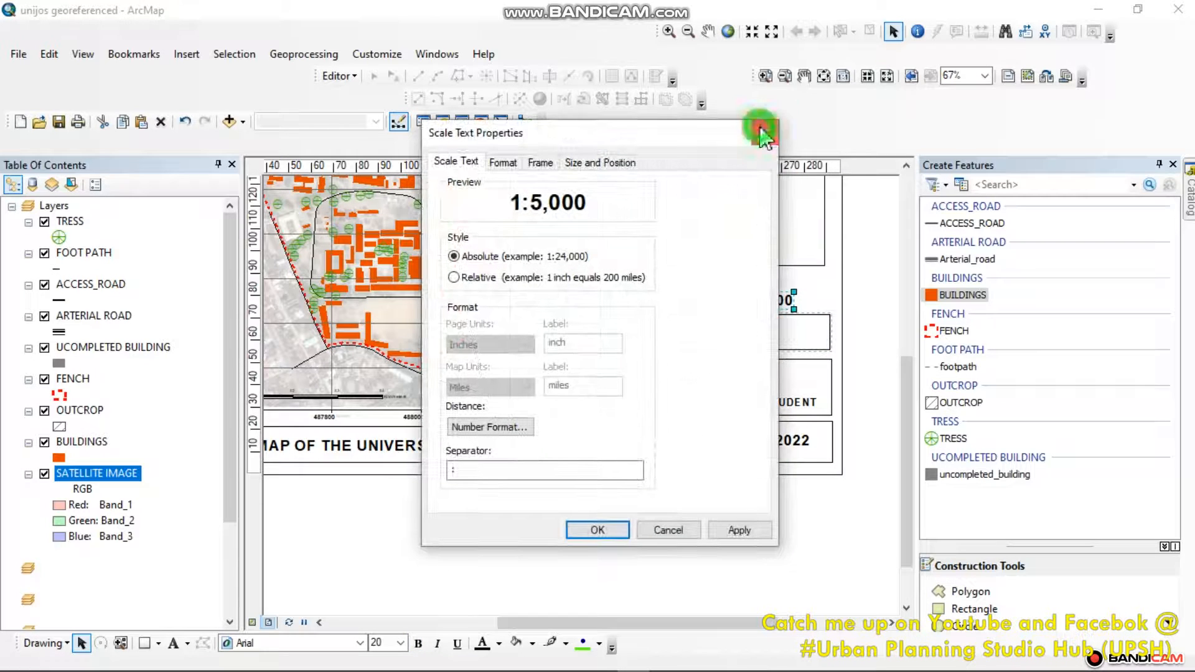
pyautogui.click(764, 301)
pyautogui.moveTo(783, 330); pyautogui.dragTo(784, 332)
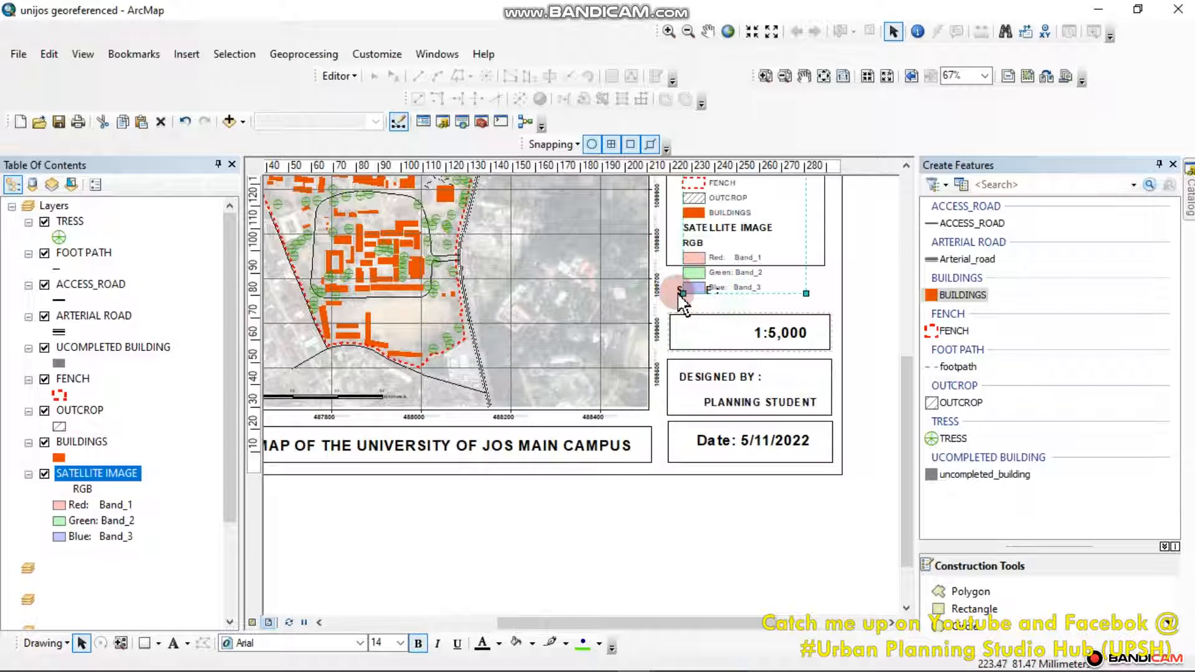
pyautogui.moveTo(681, 290); pyautogui.dragTo(683, 289)
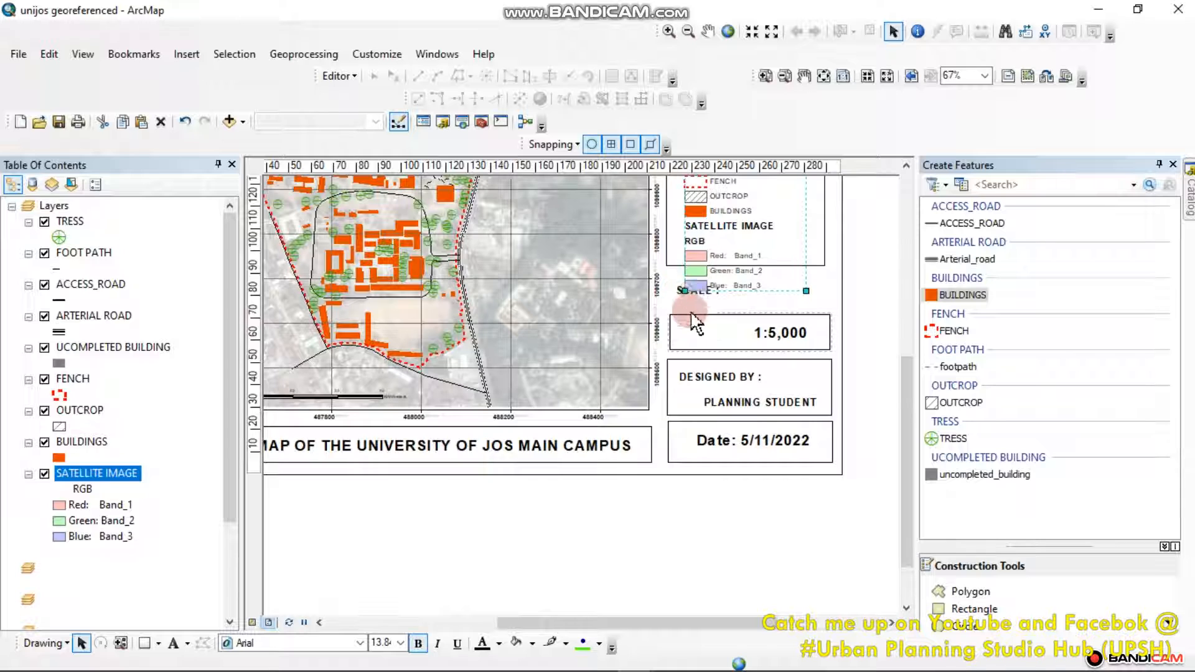
pyautogui.click(687, 304)
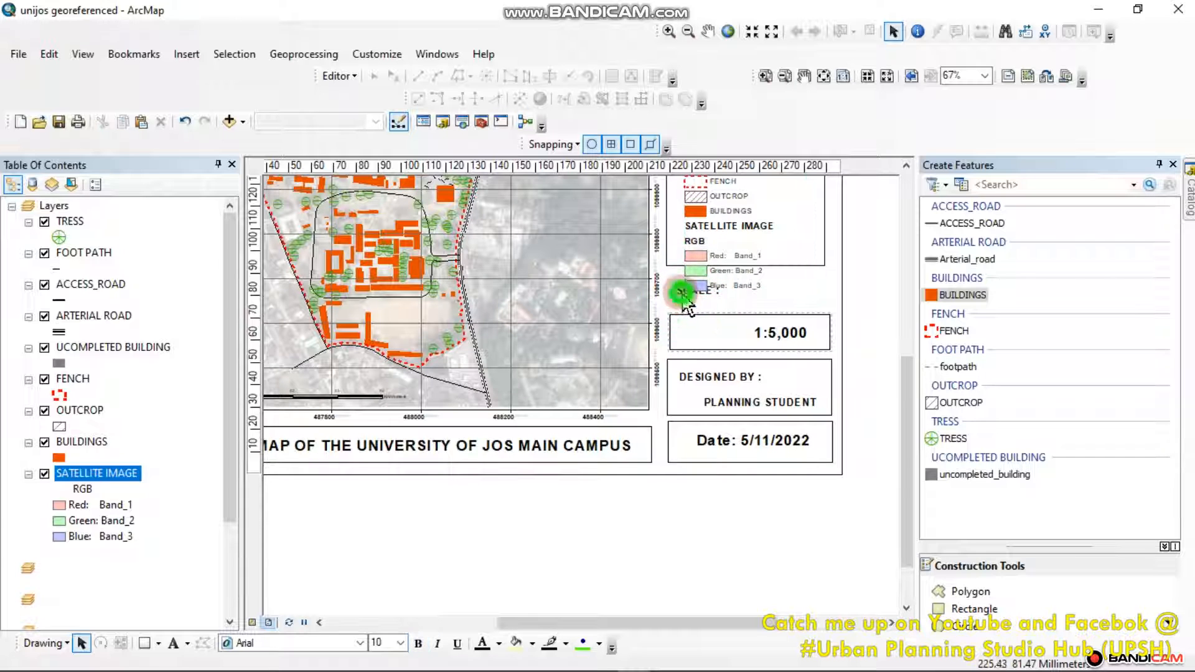
pyautogui.click(688, 293)
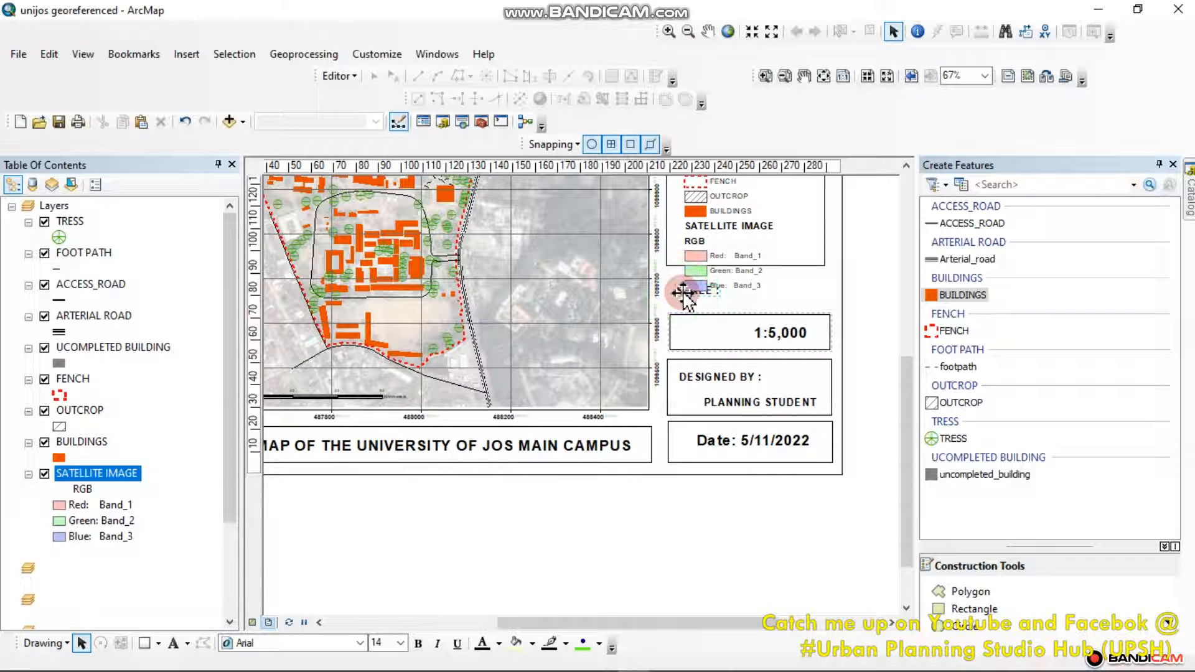
# - Extend the legend frame down to just above the scale box and widen it slightly
pyautogui.click(808, 267)
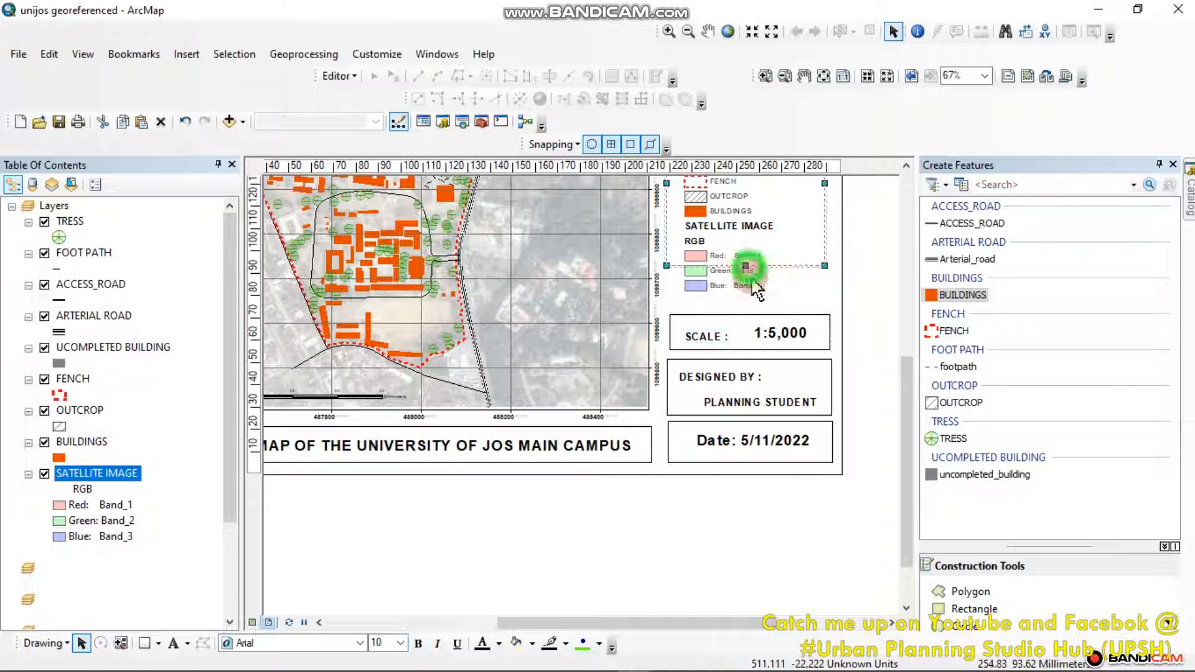
pyautogui.moveTo(745, 267); pyautogui.dragTo(787, 407)
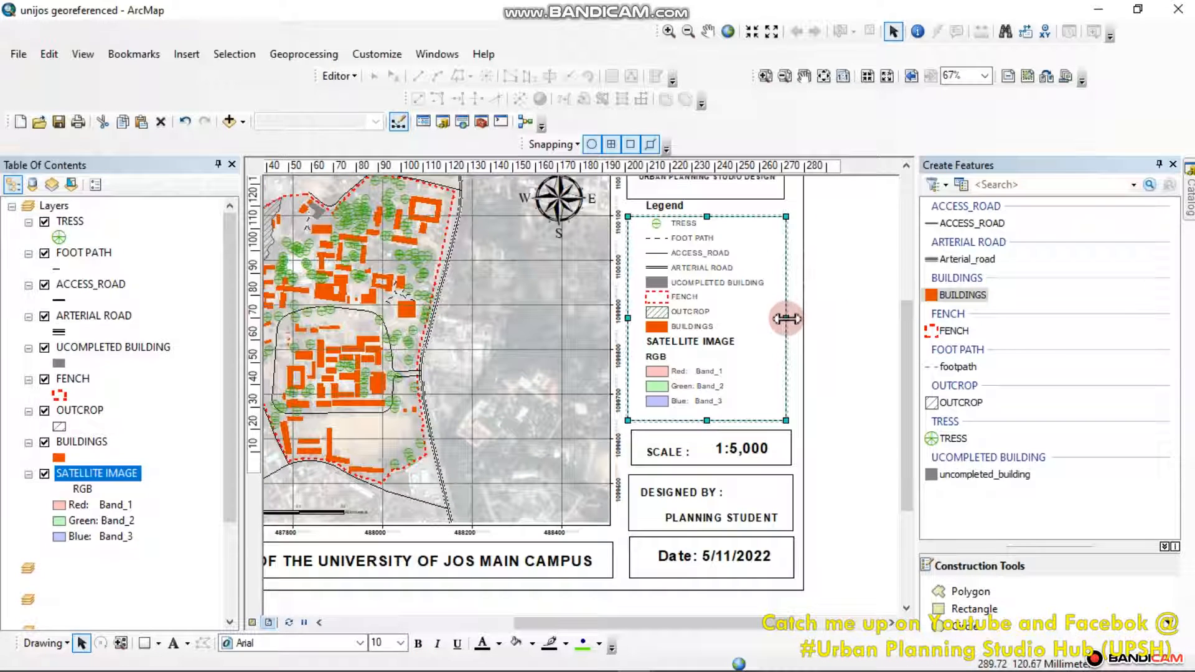
pyautogui.moveTo(787, 319); pyautogui.dragTo(710, 281)
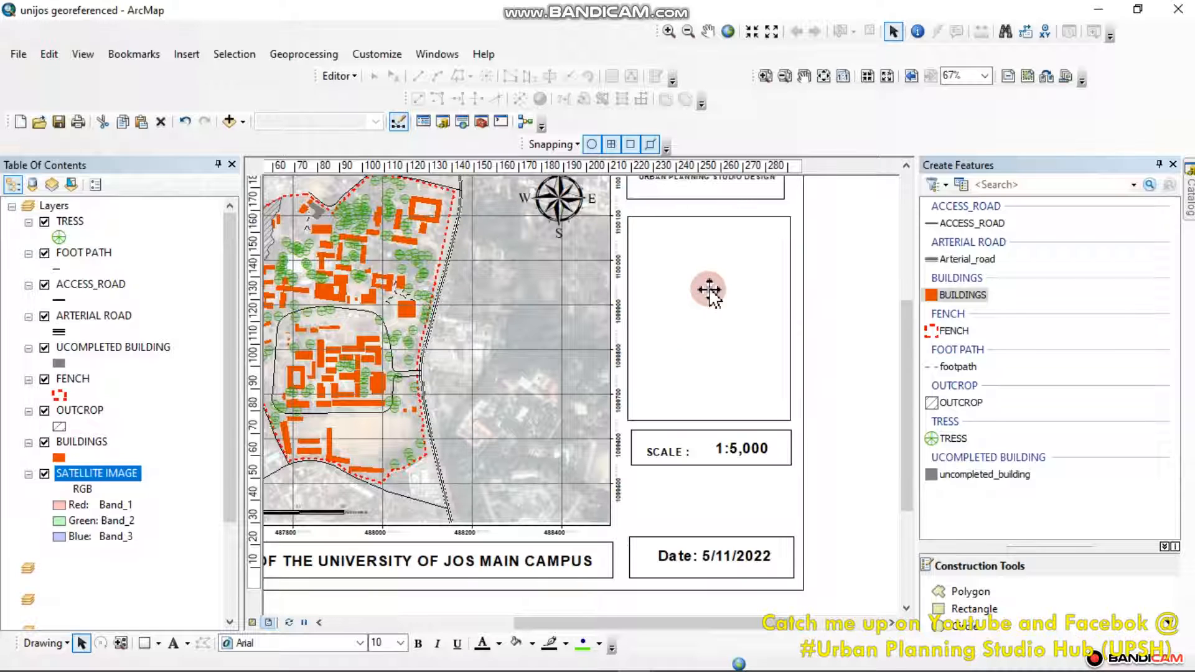
# - Move the new legend down inside the enlarged frame and shrink it to fit
pyautogui.click(708, 295)
pyautogui.moveTo(697, 326); pyautogui.dragTo(703, 351)
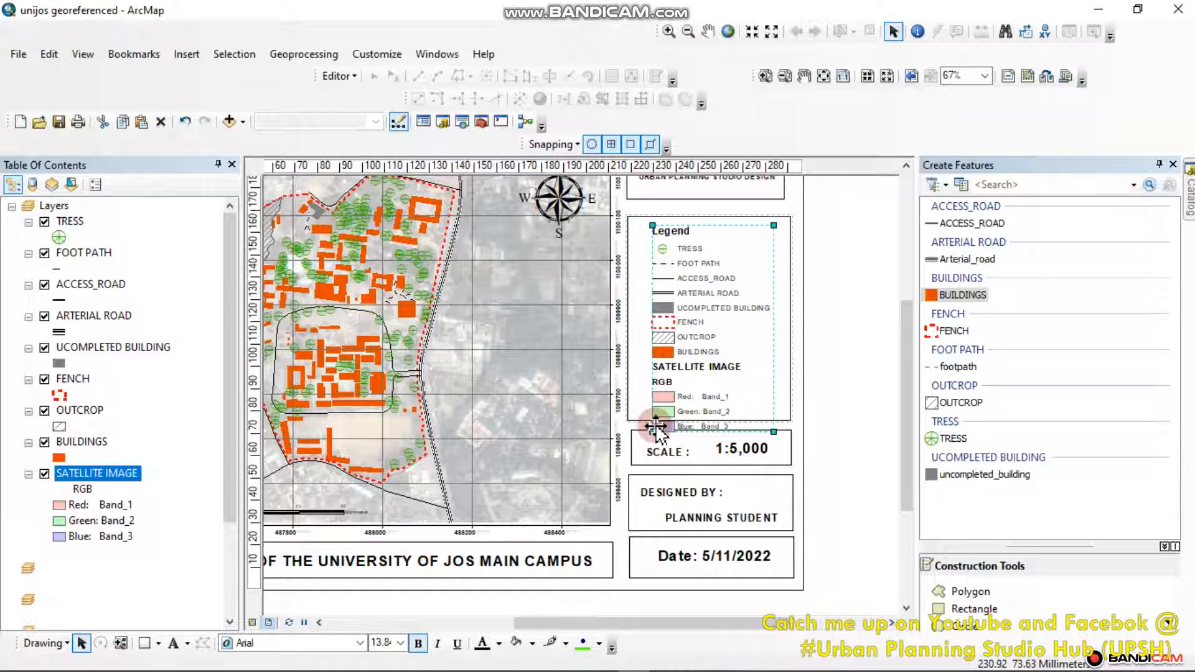
pyautogui.moveTo(651, 430); pyautogui.dragTo(667, 406)
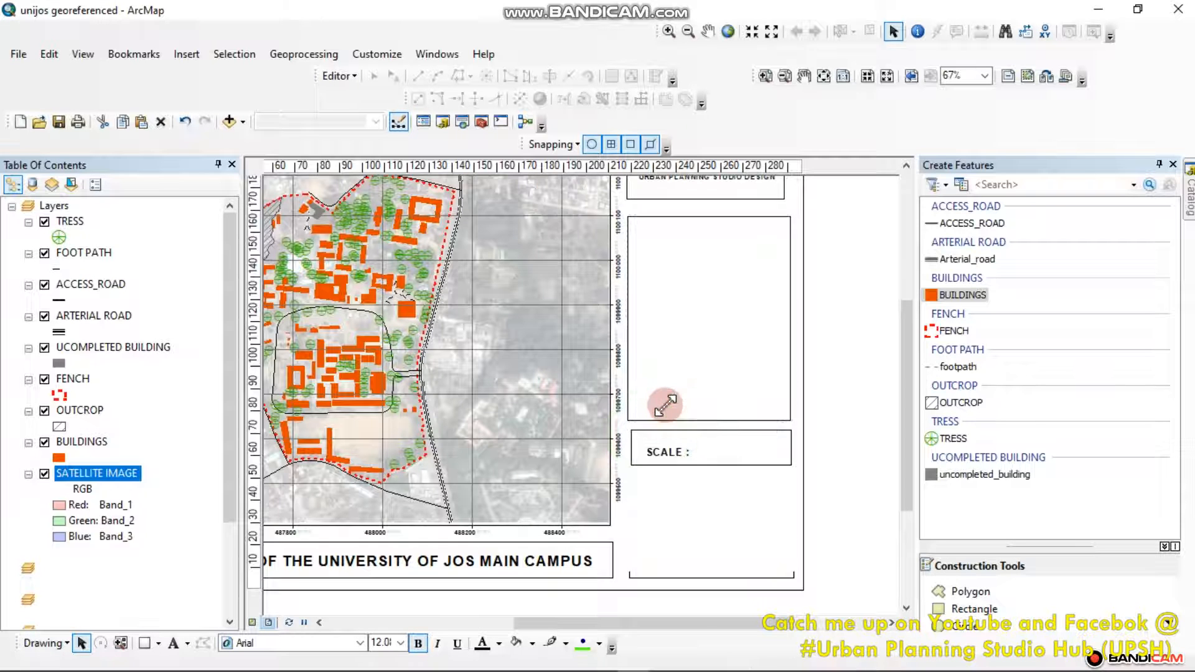
# - Align the SCALE label and the 1:5,000 scale text side by side inside the scale box
pyautogui.click(830, 378)
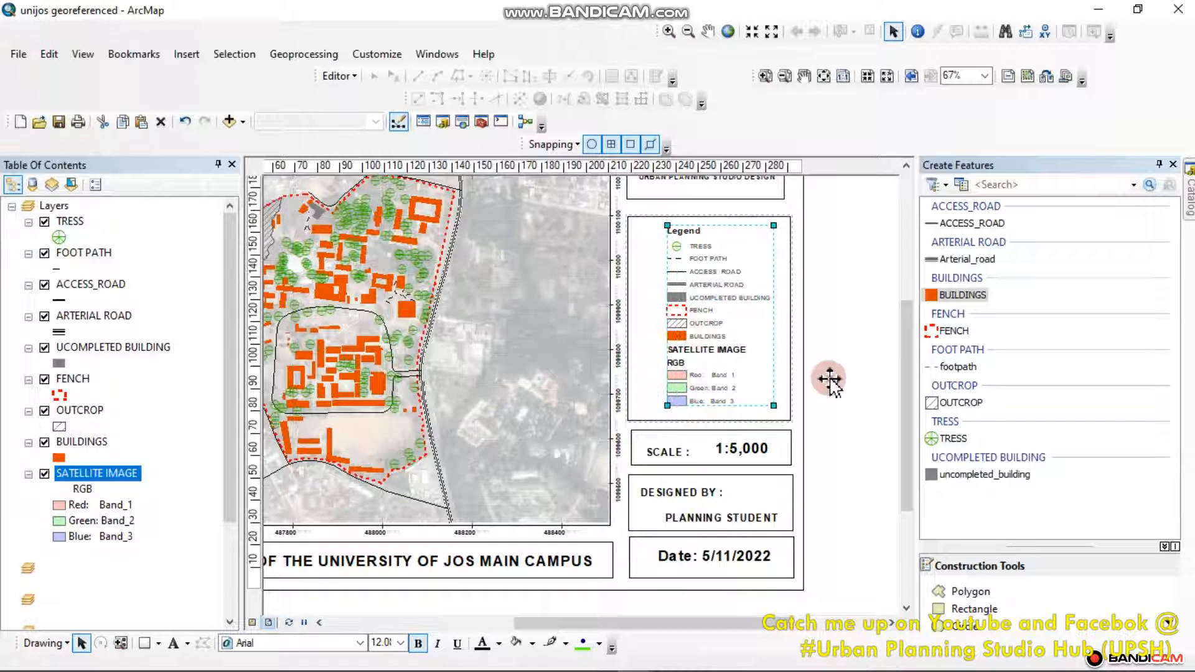
pyautogui.click(678, 450)
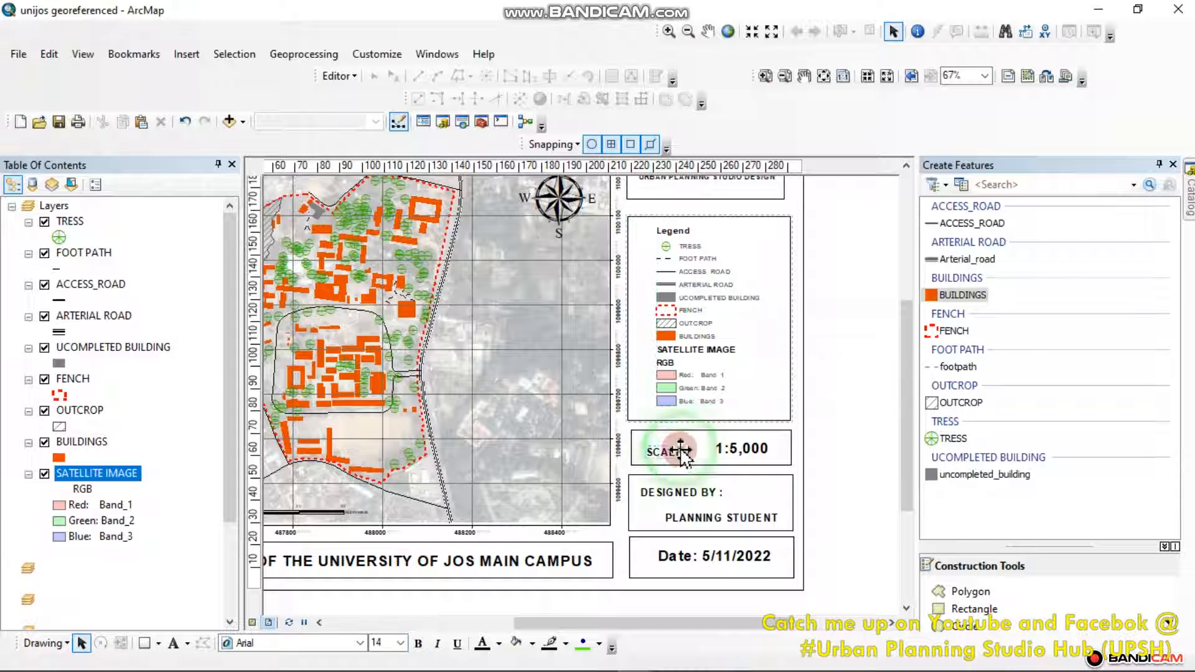
pyautogui.click(736, 450)
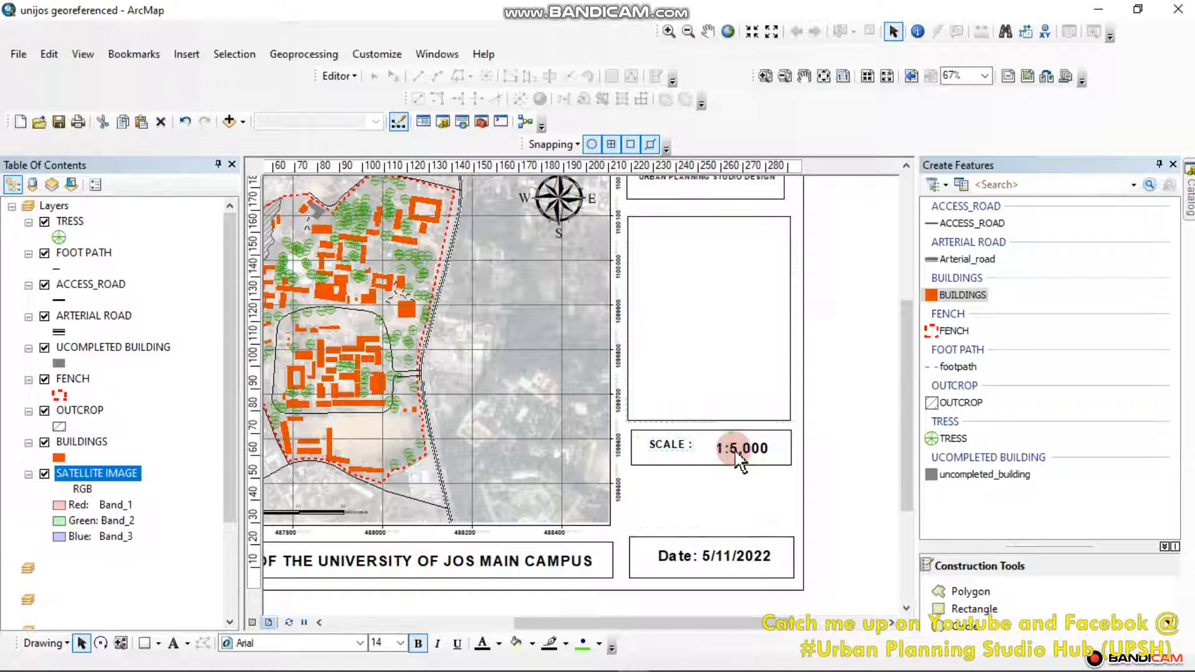
pyautogui.doubleClick(736, 449)
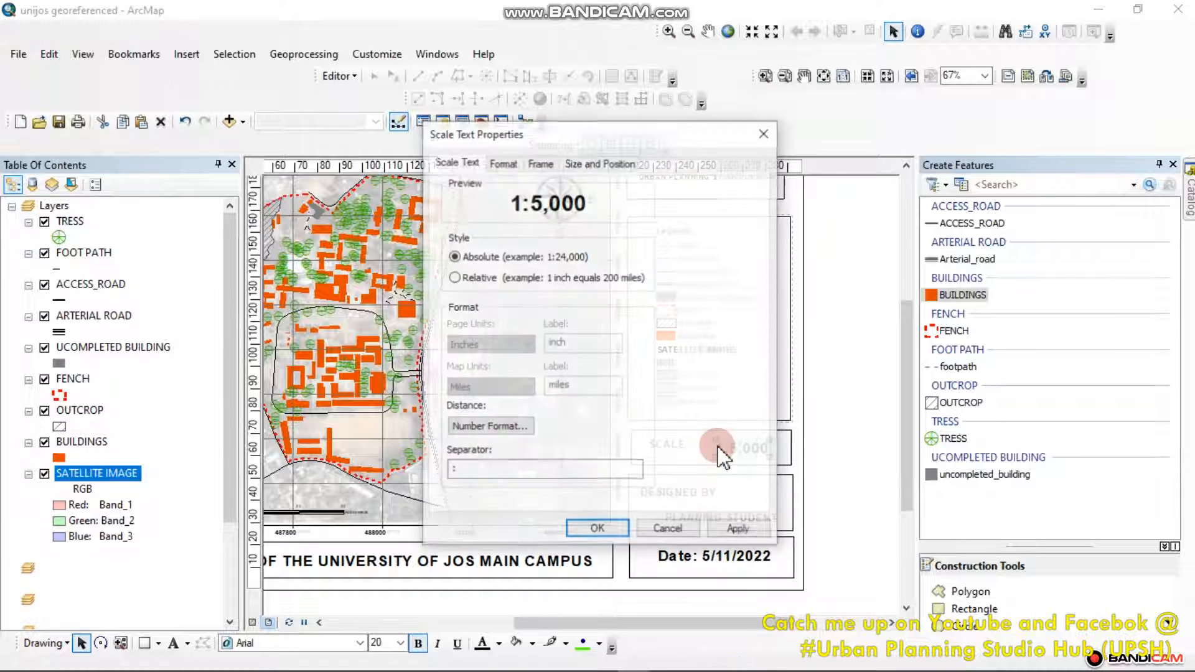
pyautogui.click(766, 131)
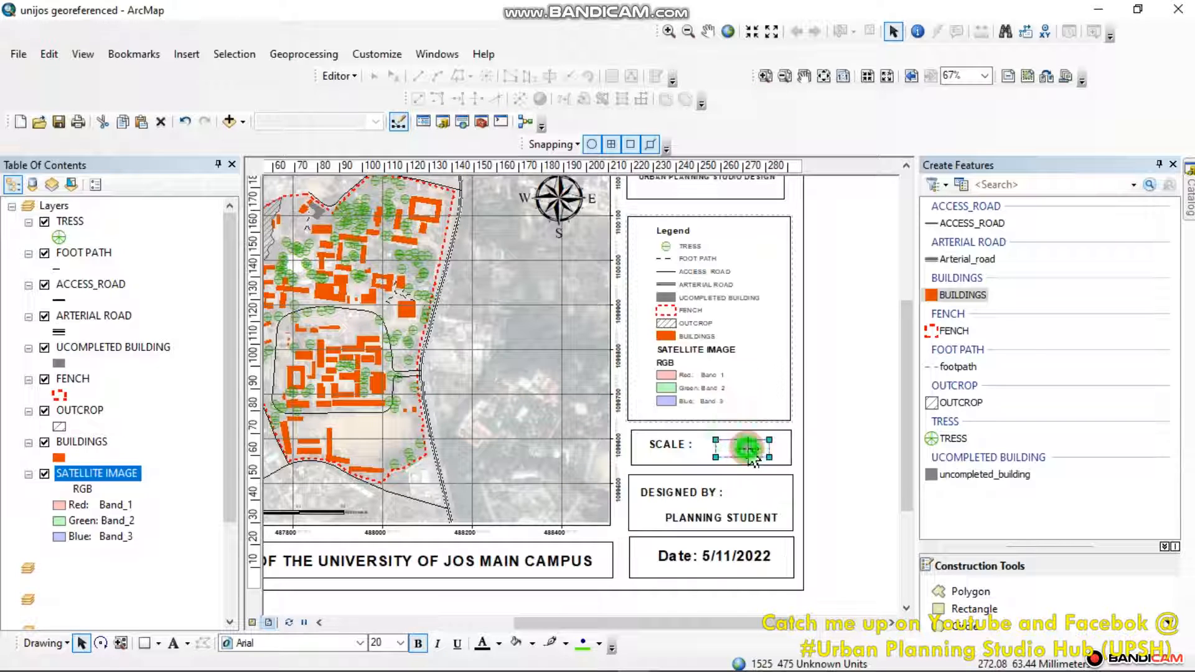
pyautogui.click(840, 435)
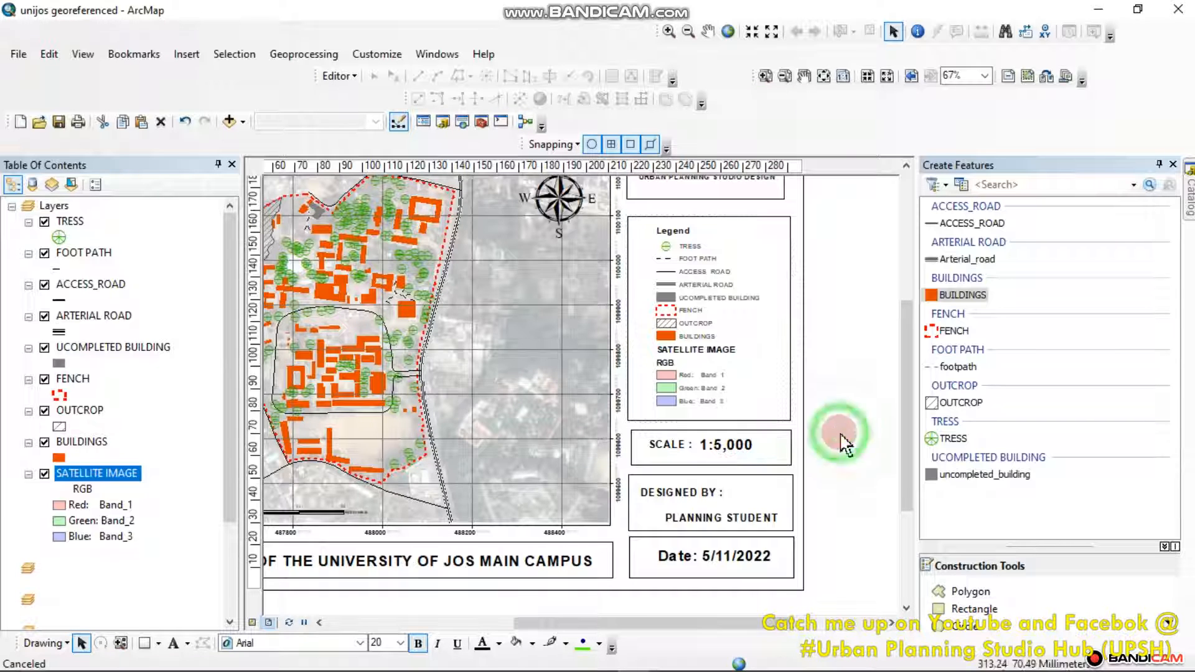
# - Export the map layout as a PDF named "unijos georeferenced 2" into the UNI JOS folder
pyautogui.scroll(2, 790, 498)
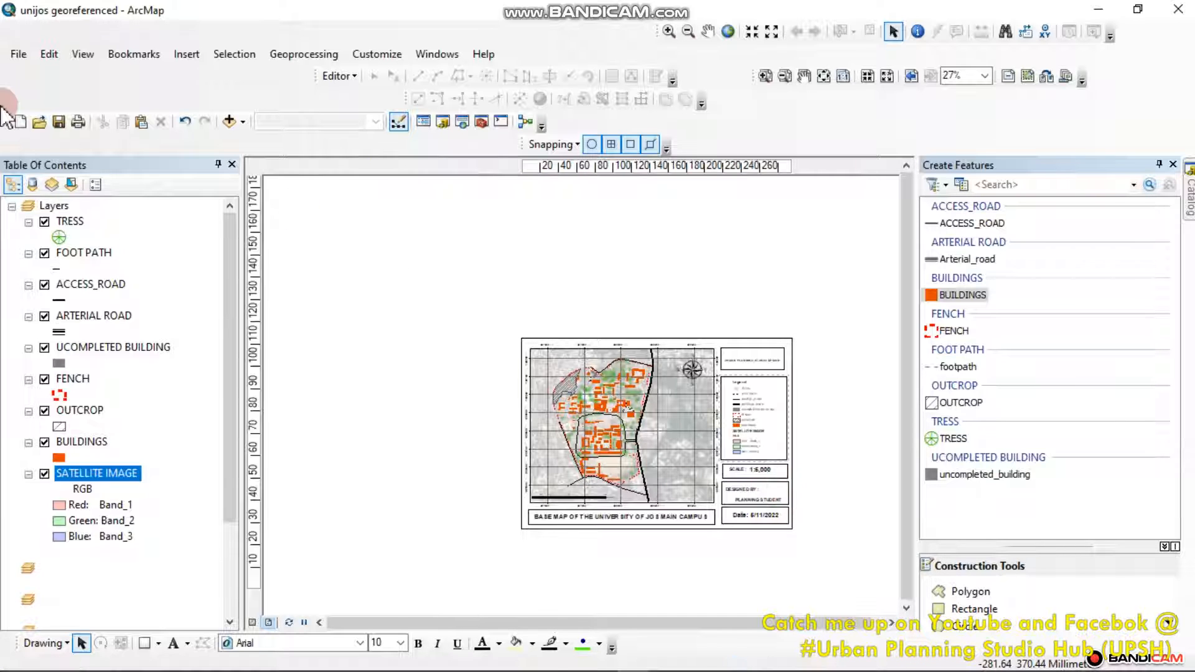
pyautogui.click(18, 54)
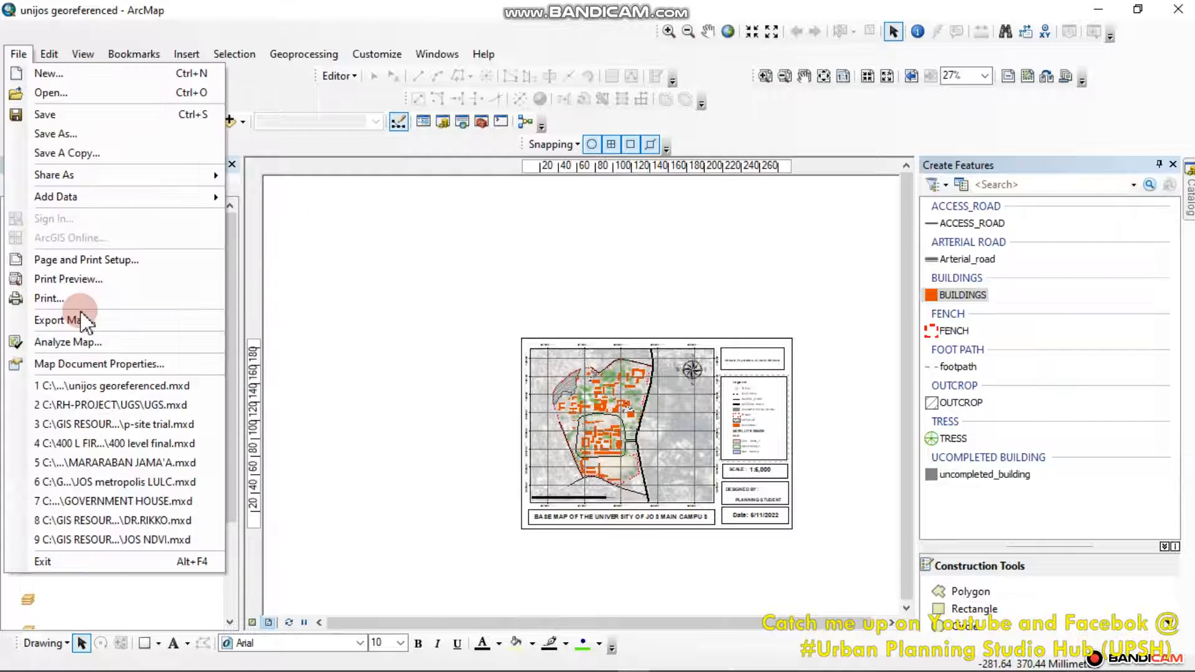
pyautogui.click(82, 320)
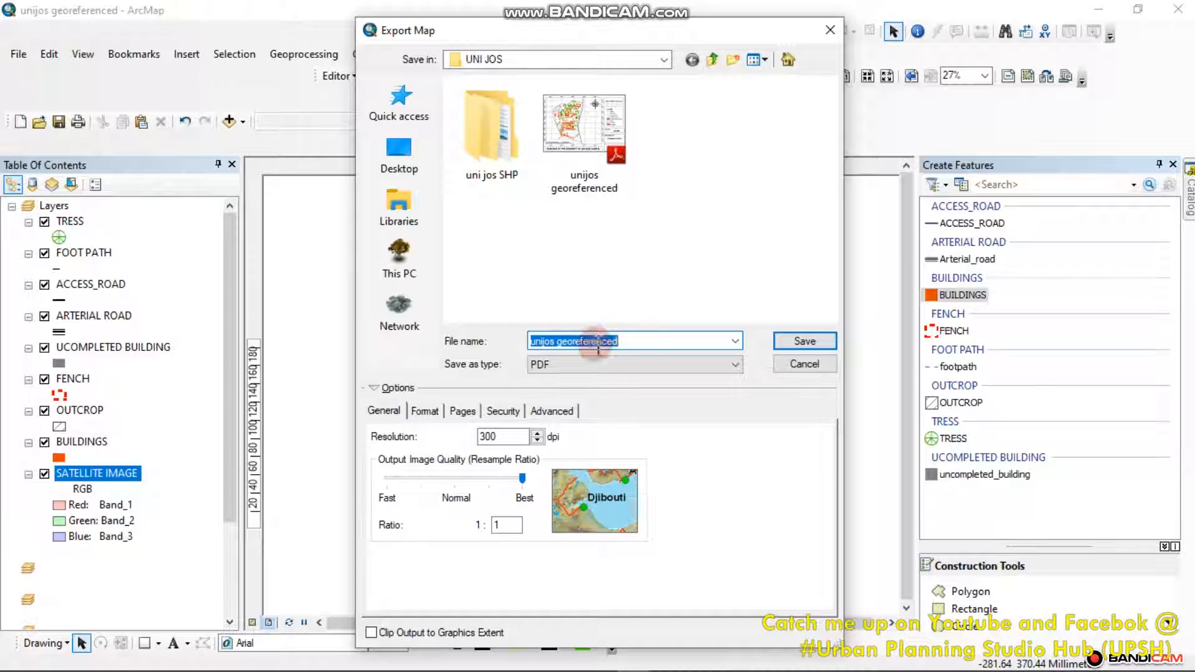
pyautogui.click(633, 341)
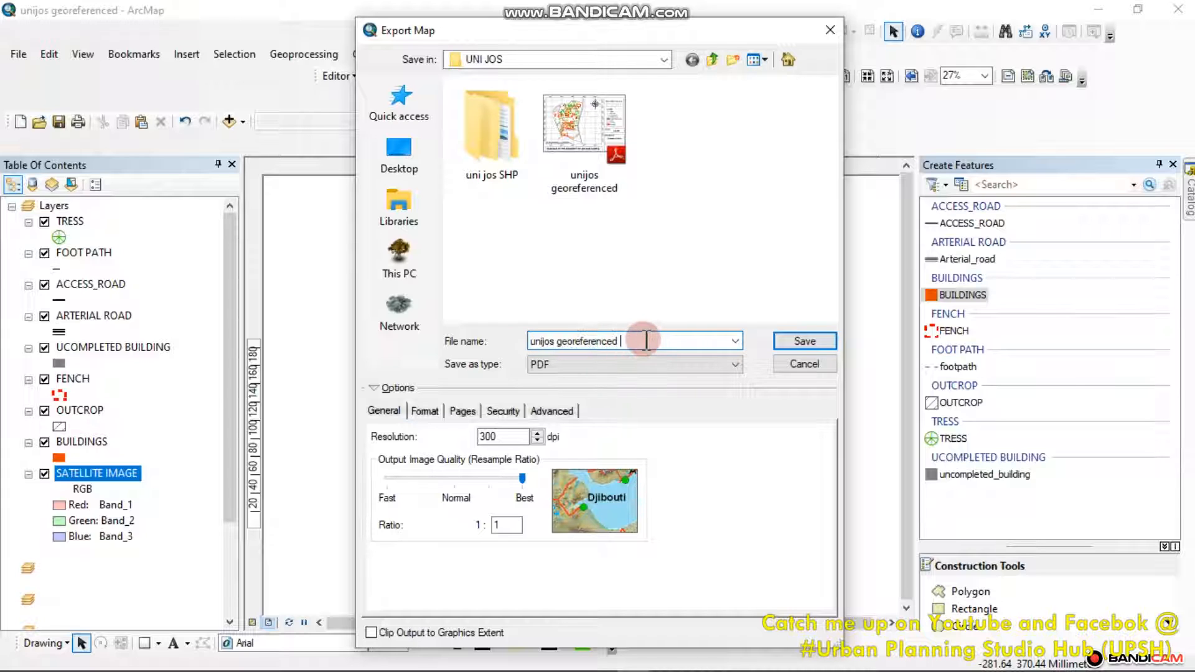
pyautogui.click(801, 341)
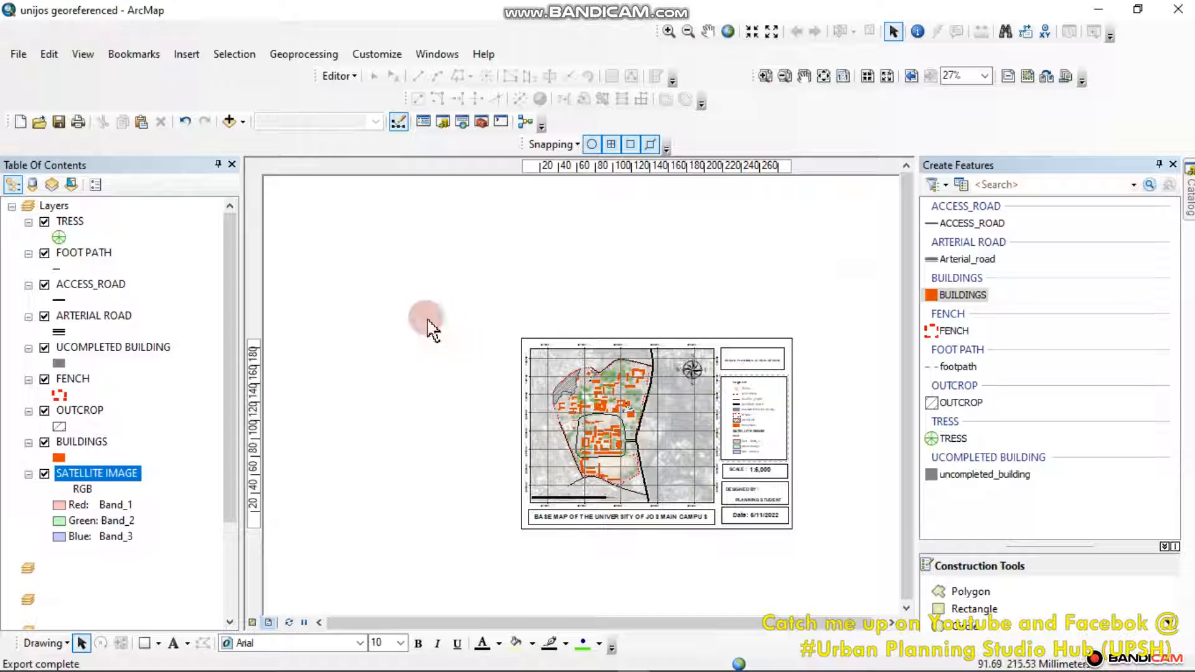
# - Export the map layout again into the UNI JOS folder in SVG format, named "unijos georeferenced 2"
pyautogui.click(18, 54)
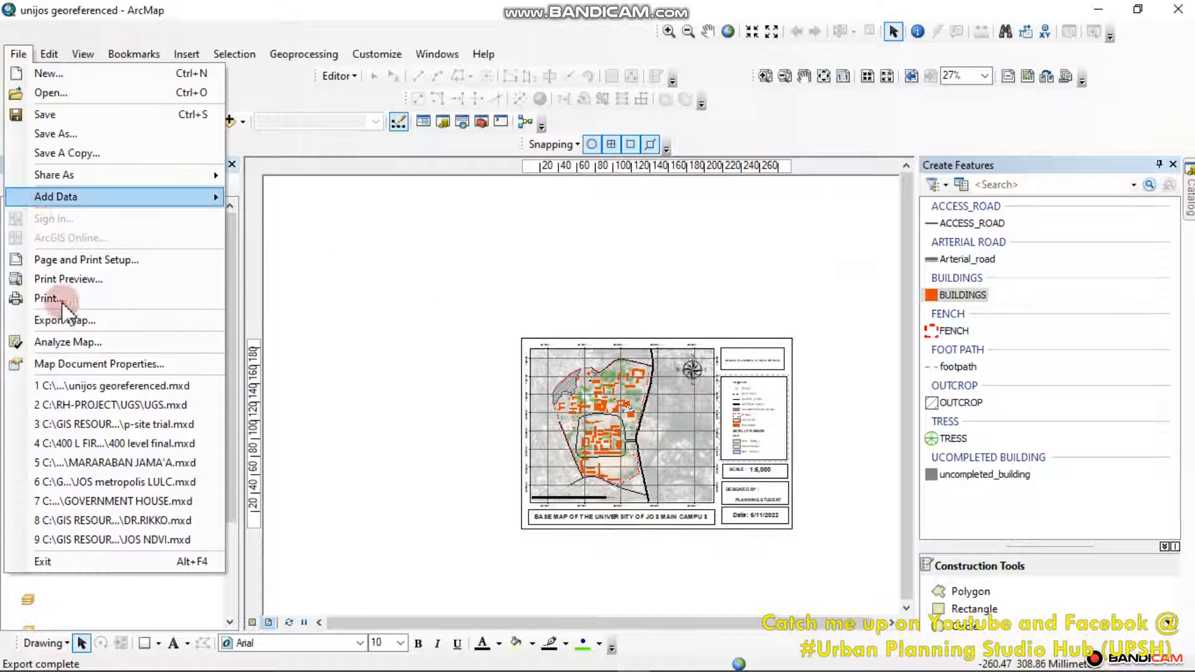
pyautogui.click(69, 320)
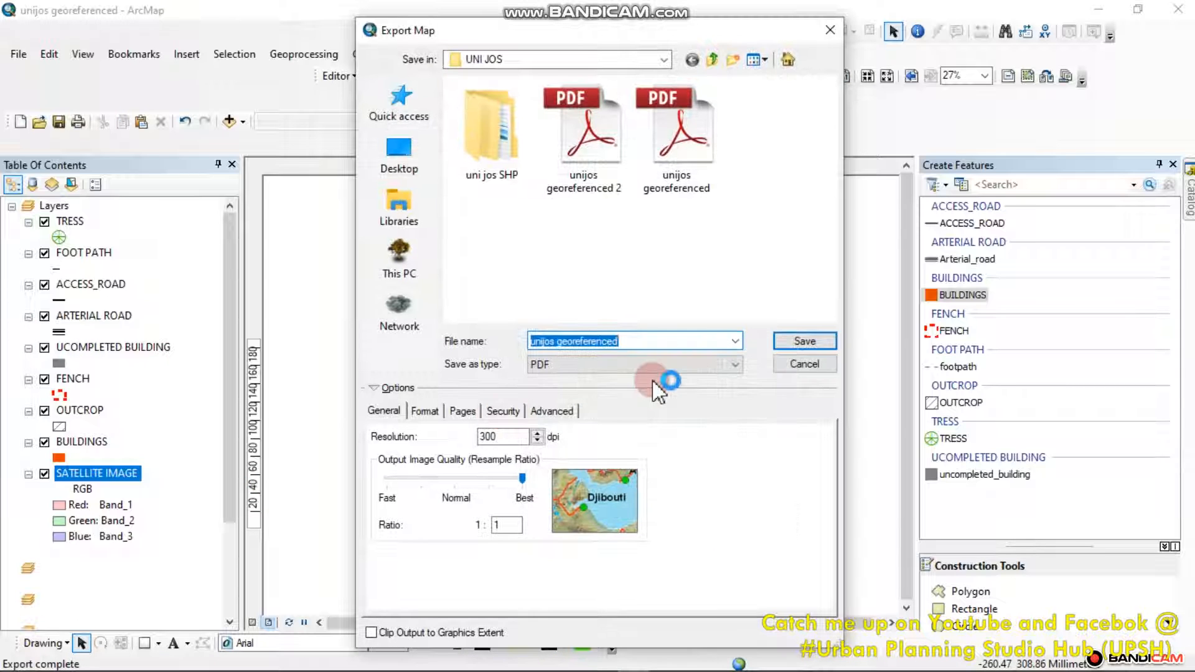
pyautogui.click(638, 341)
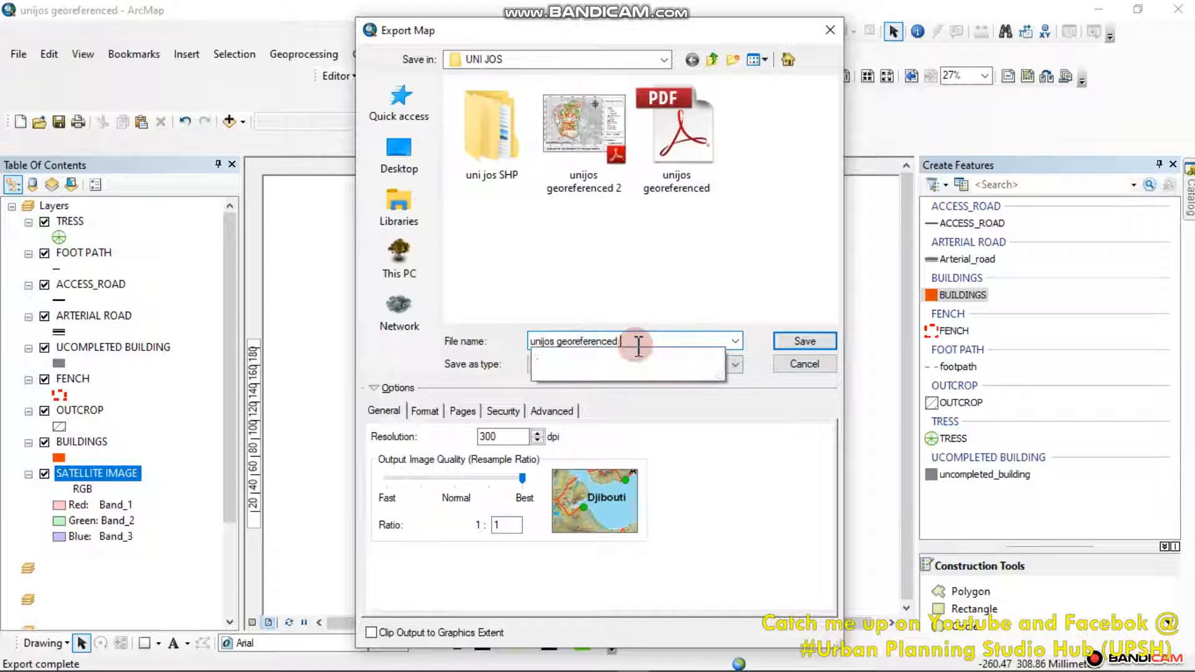
pyautogui.write('2')
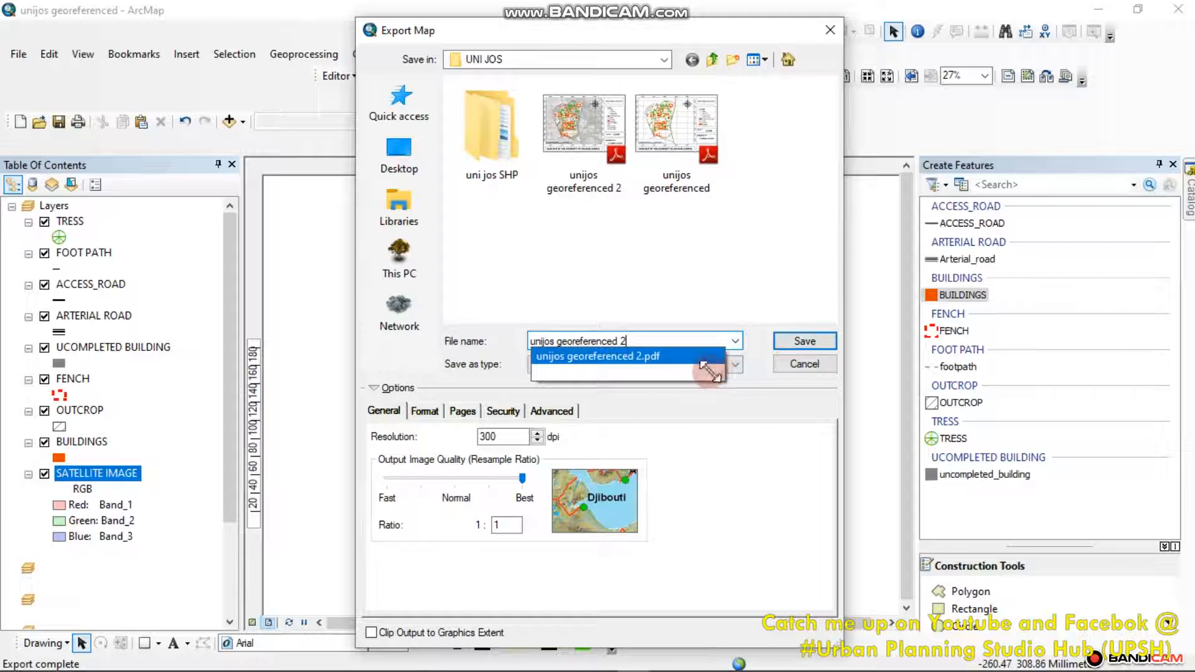
pyautogui.click(736, 365)
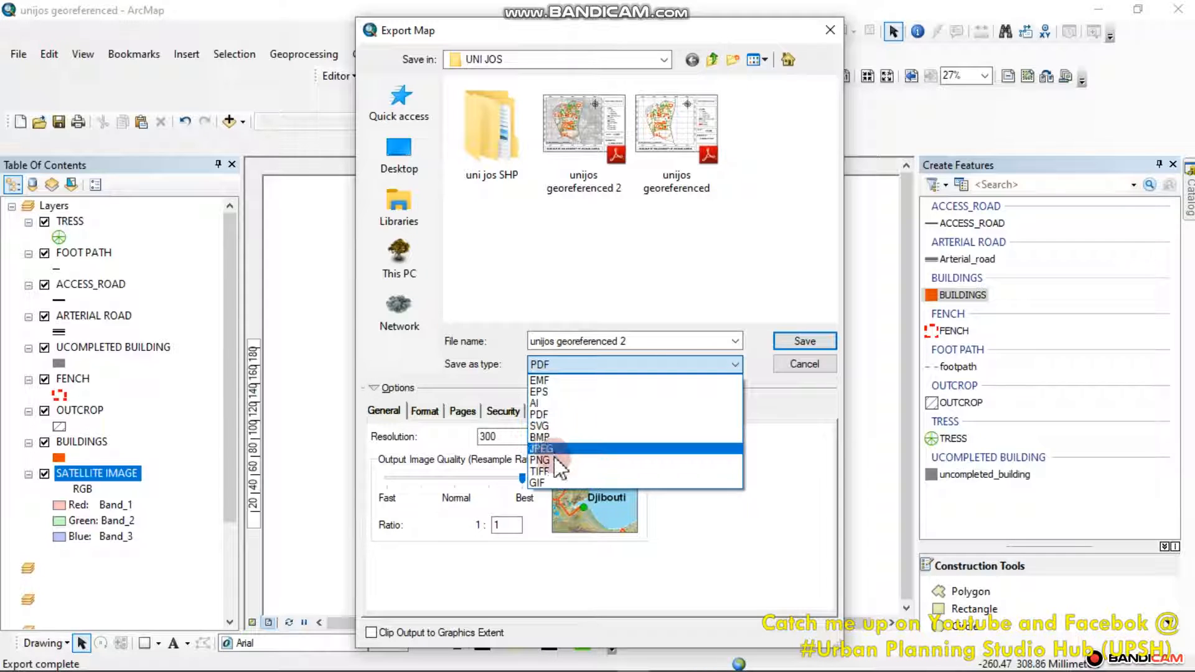
pyautogui.click(541, 426)
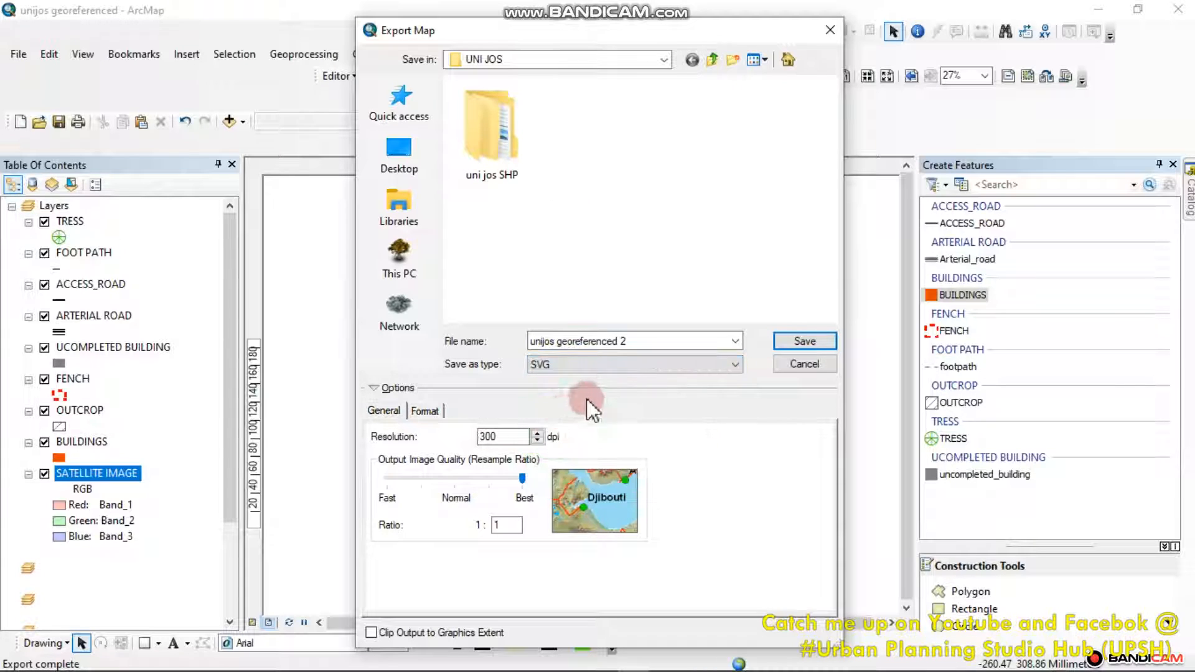
pyautogui.click(799, 342)
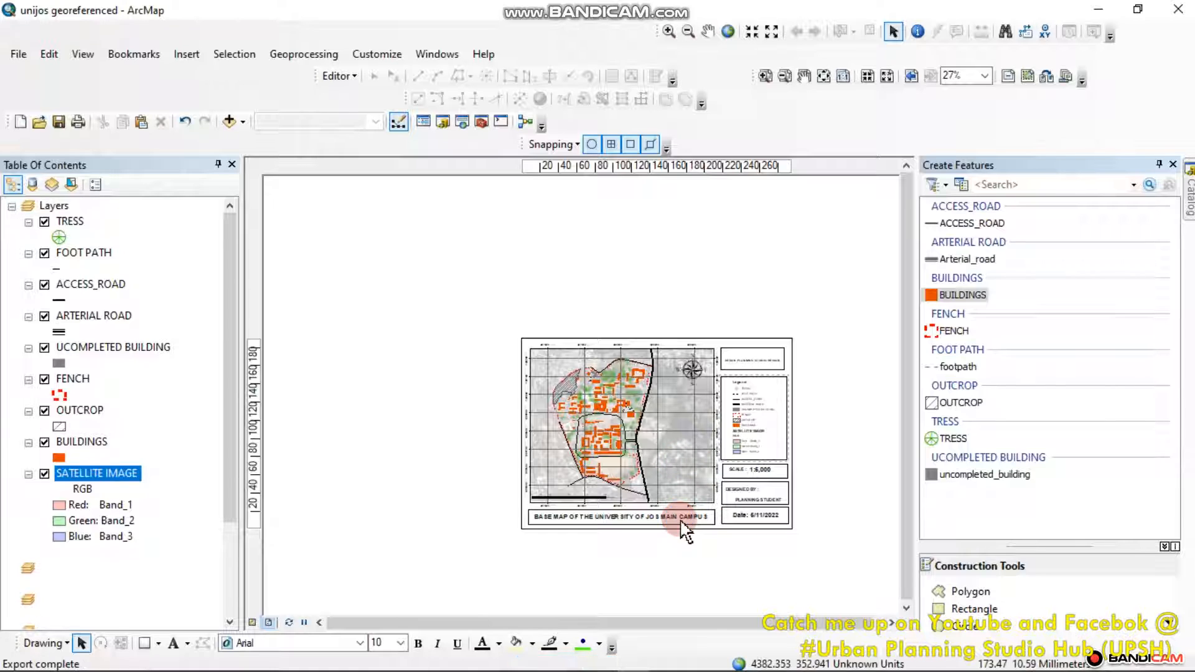
pyautogui.moveTo(855, 664)
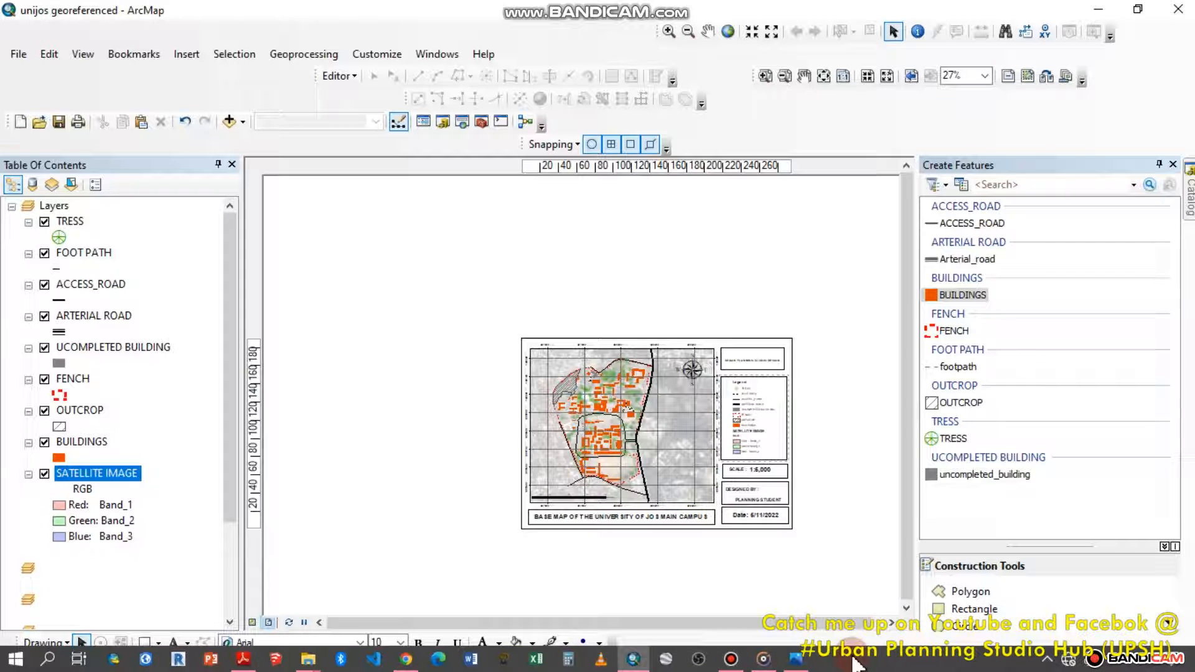
pyautogui.click(733, 661)
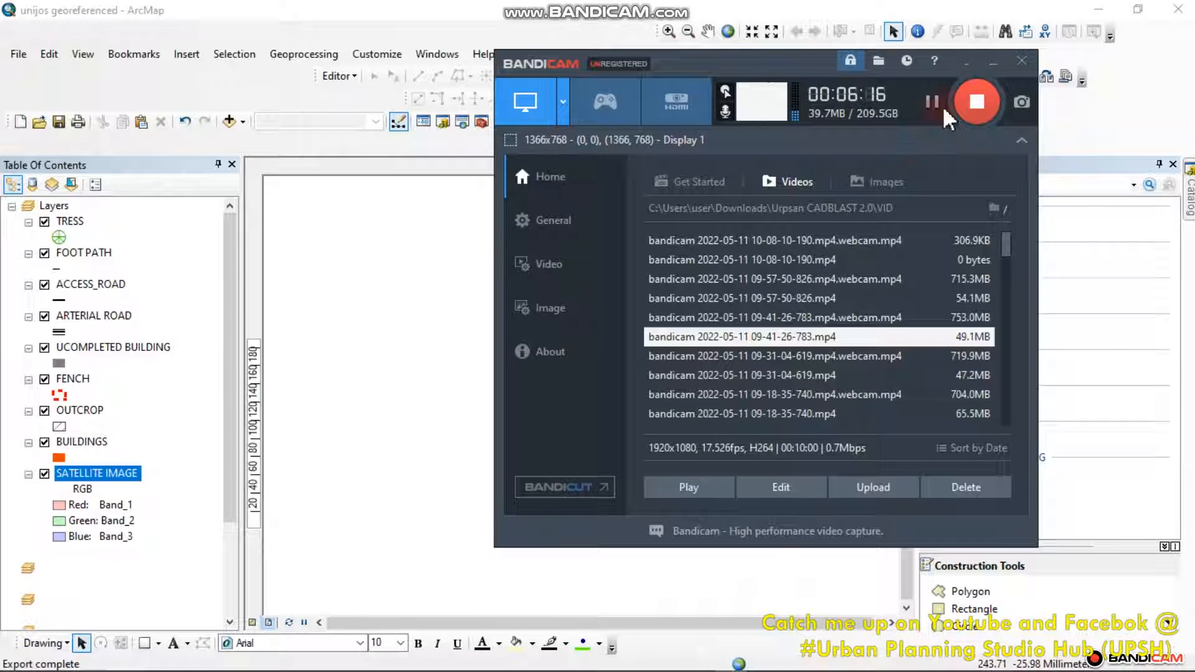
pyautogui.click(991, 62)
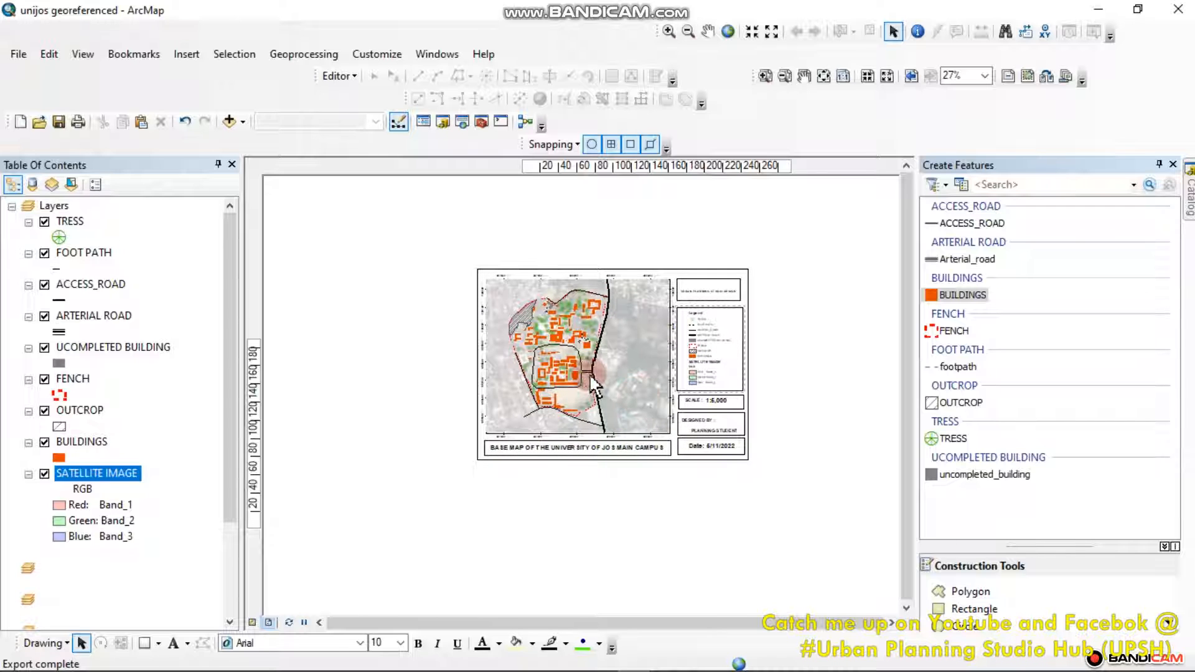
# - Remove the Measured Grid from the main map data frame and apply the change
pyautogui.scroll(3, 595, 386)
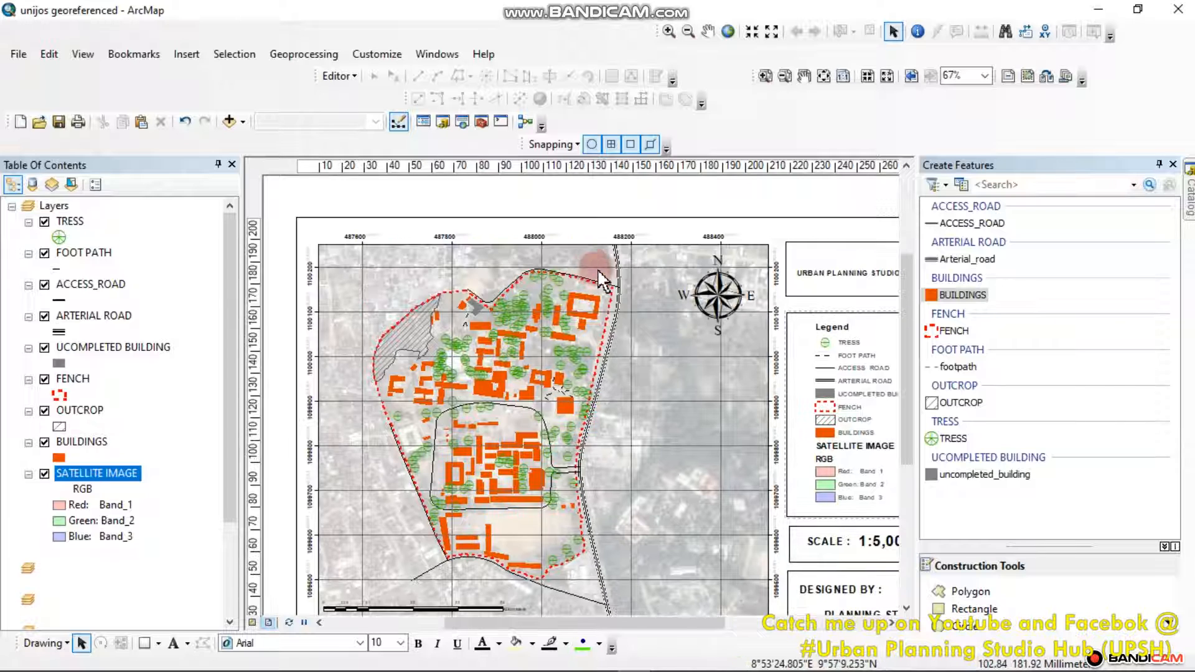
pyautogui.moveTo(681, 268); pyautogui.dragTo(712, 266)
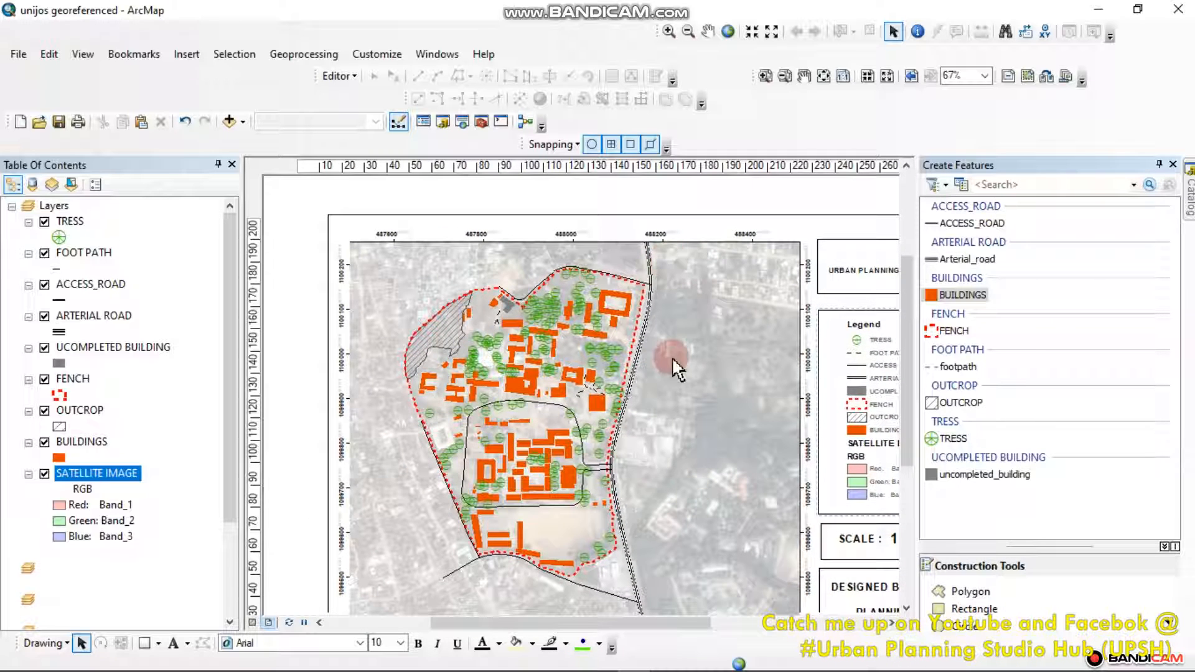
pyautogui.click(782, 330)
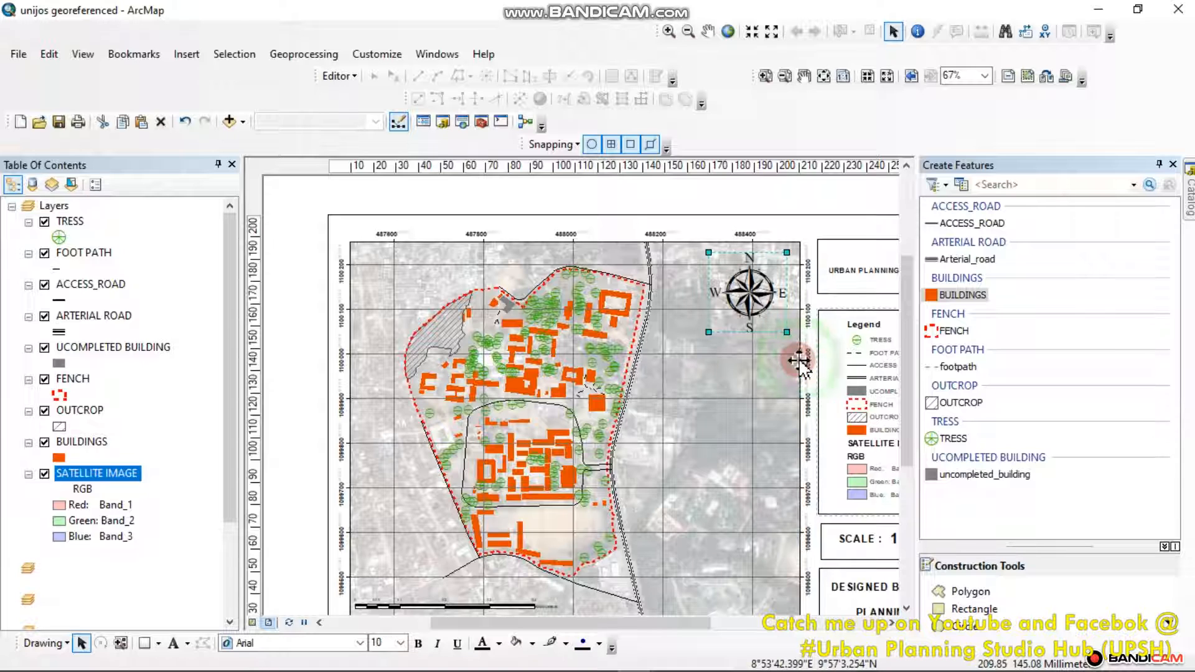
pyautogui.click(786, 359)
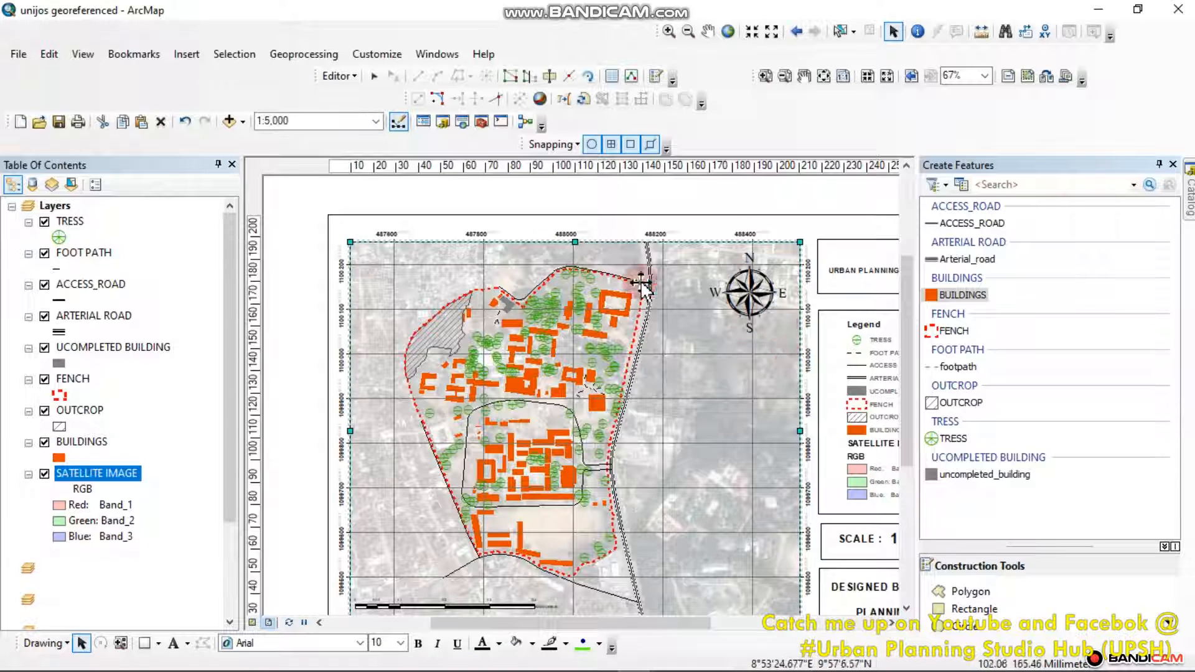
pyautogui.rightClick(793, 388)
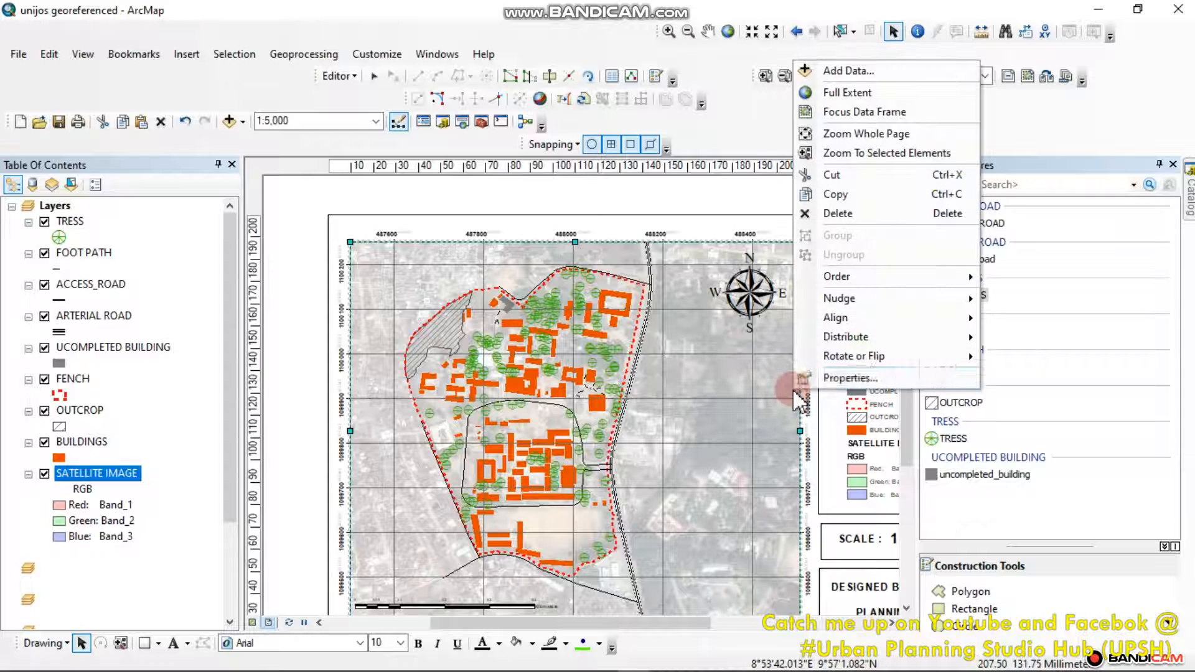
pyautogui.click(827, 376)
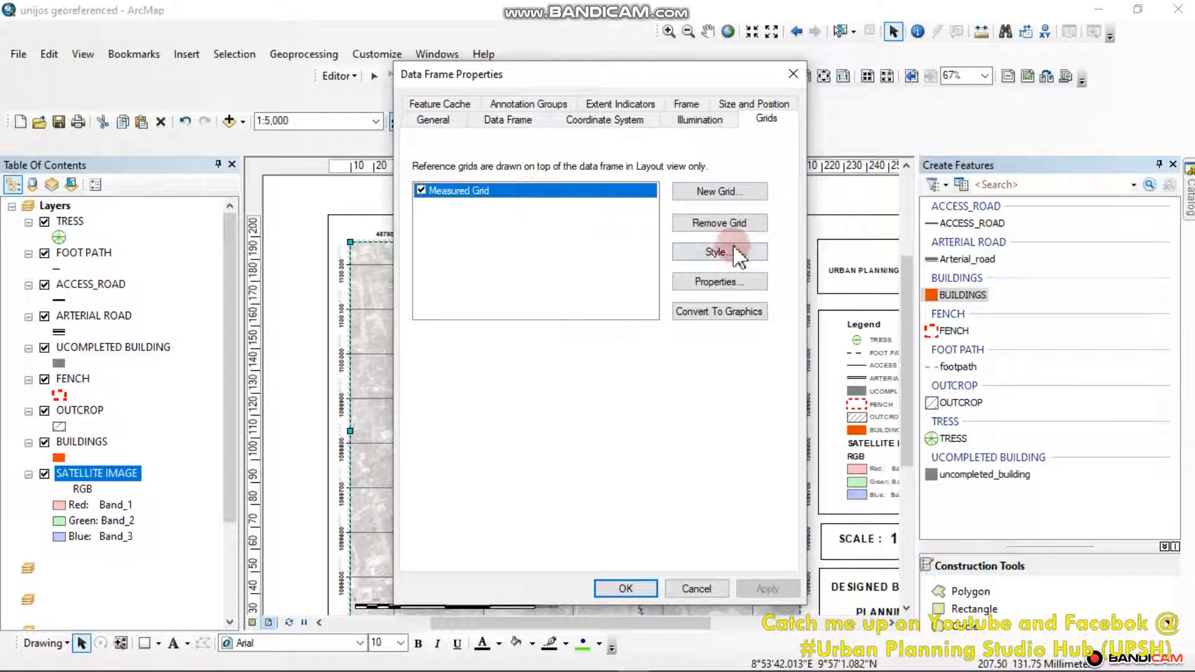
pyautogui.click(732, 225)
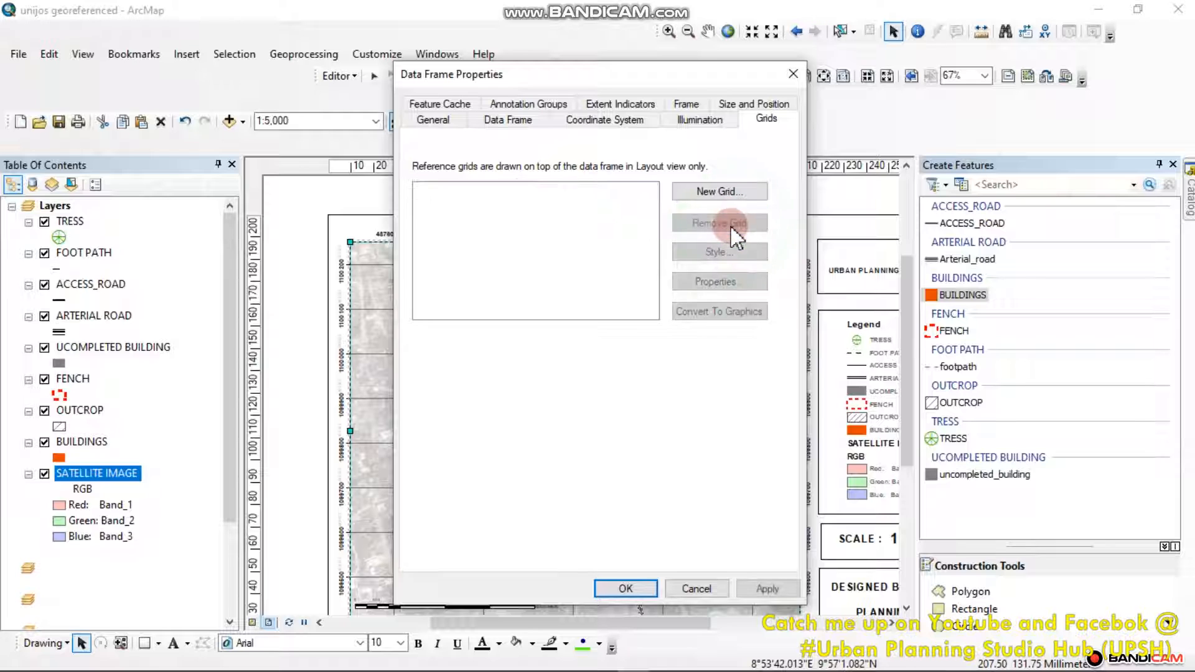
pyautogui.click(771, 588)
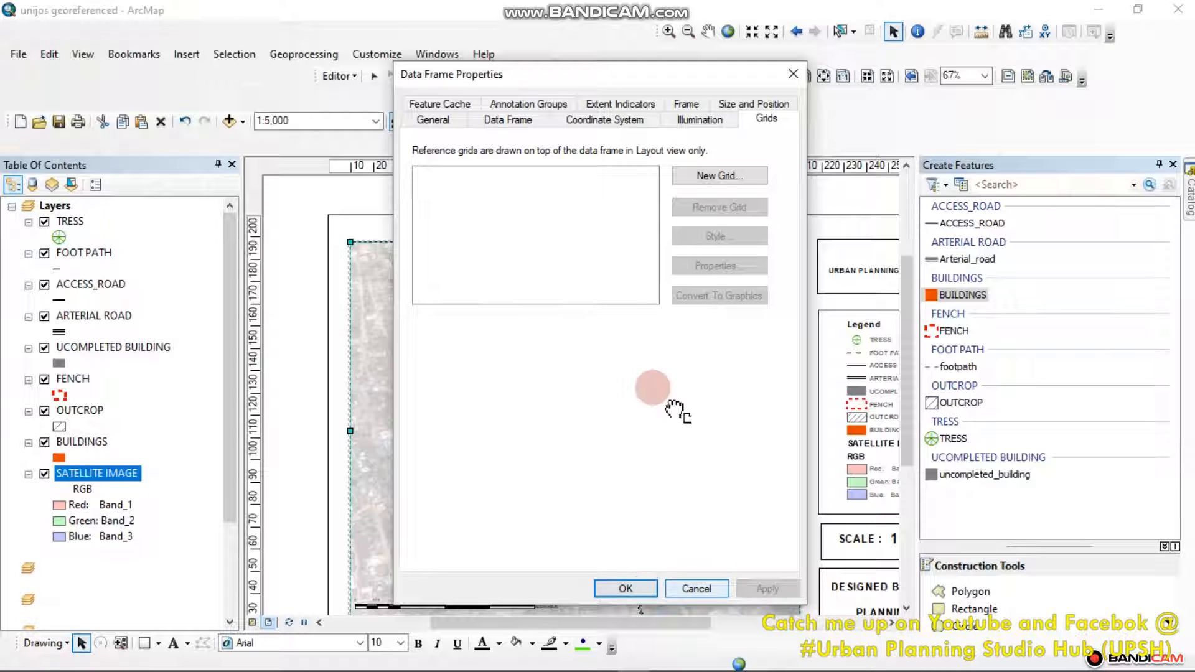
# - Start a new reference grid for the main map data frame and choose the Measured Grid type
pyautogui.moveTo(784, 531); pyautogui.dragTo(778, 420)
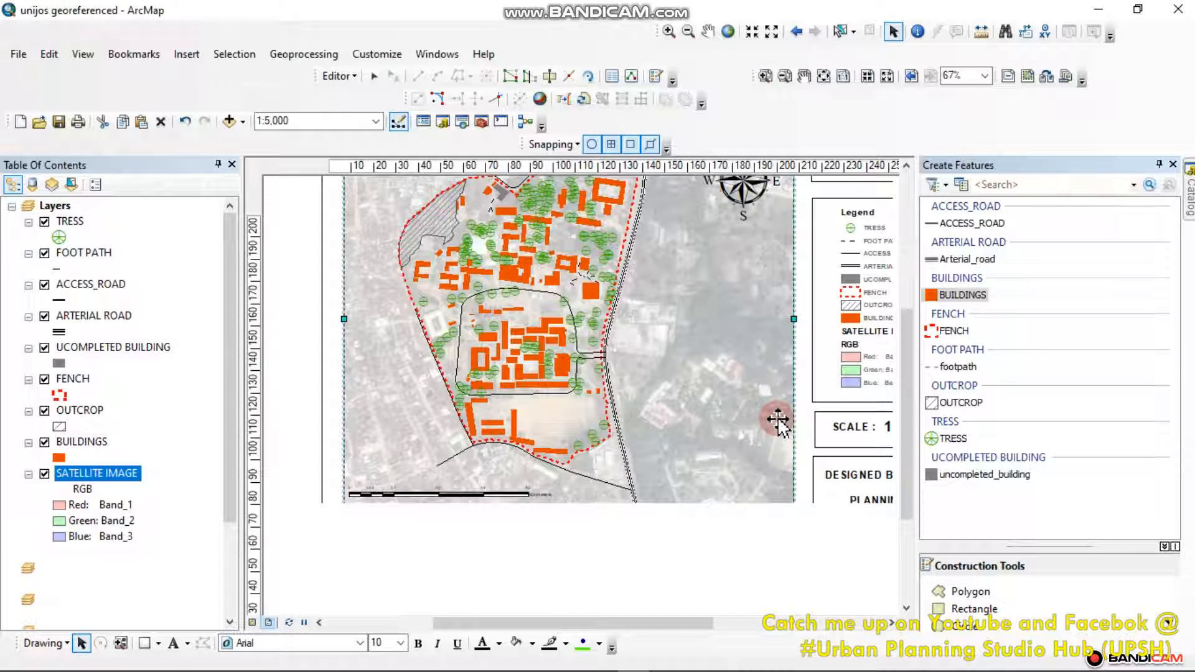
pyautogui.rightClick(777, 420)
pyautogui.click(826, 405)
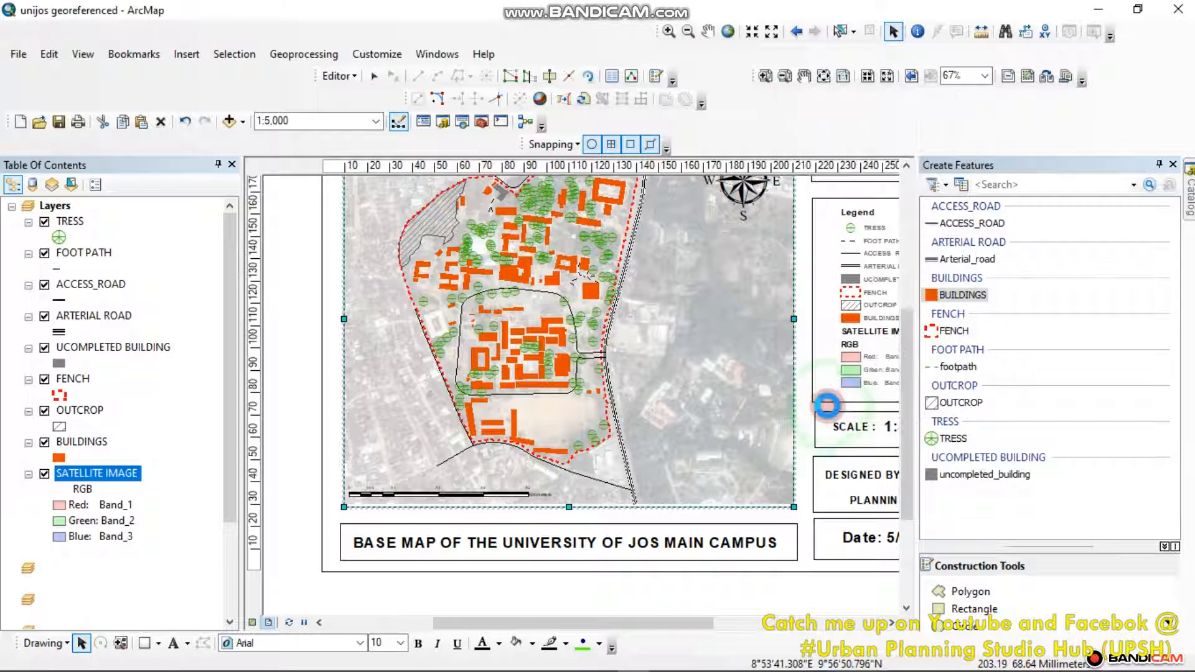
pyautogui.click(743, 193)
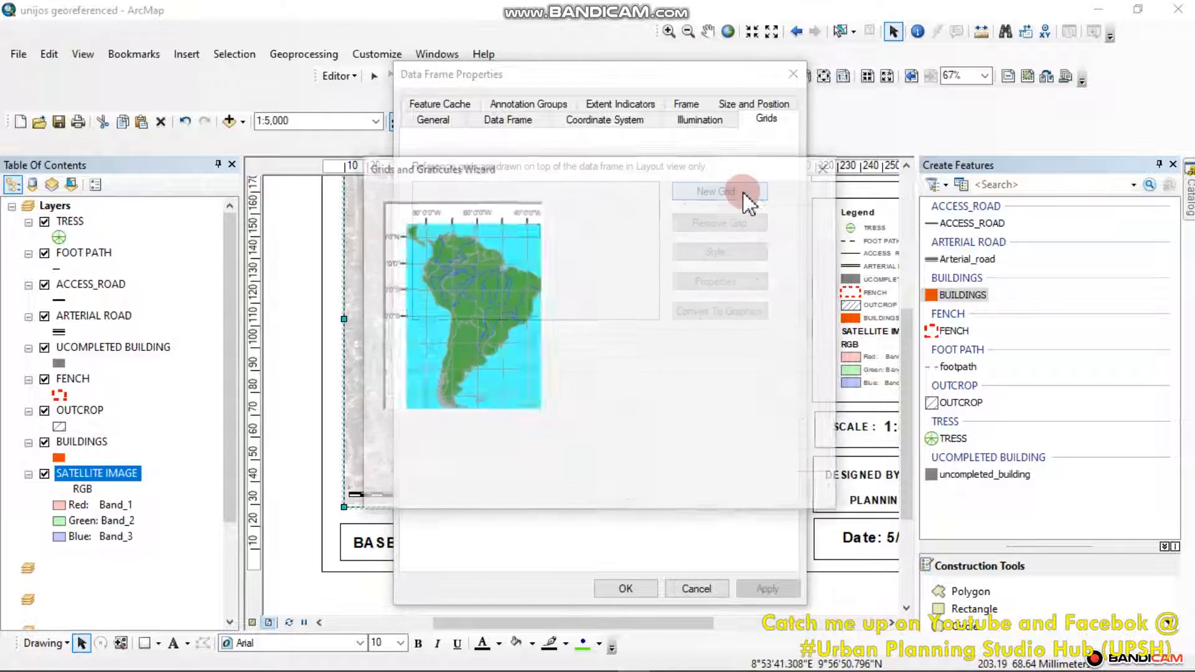
pyautogui.click(579, 287)
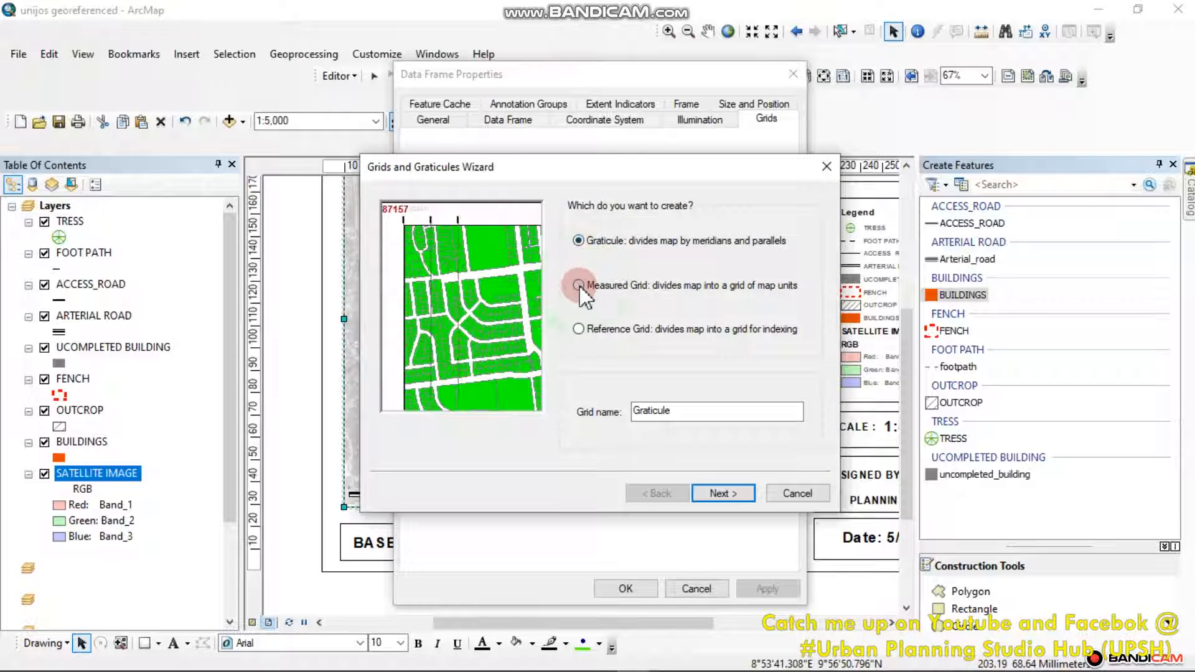
pyautogui.click(578, 241)
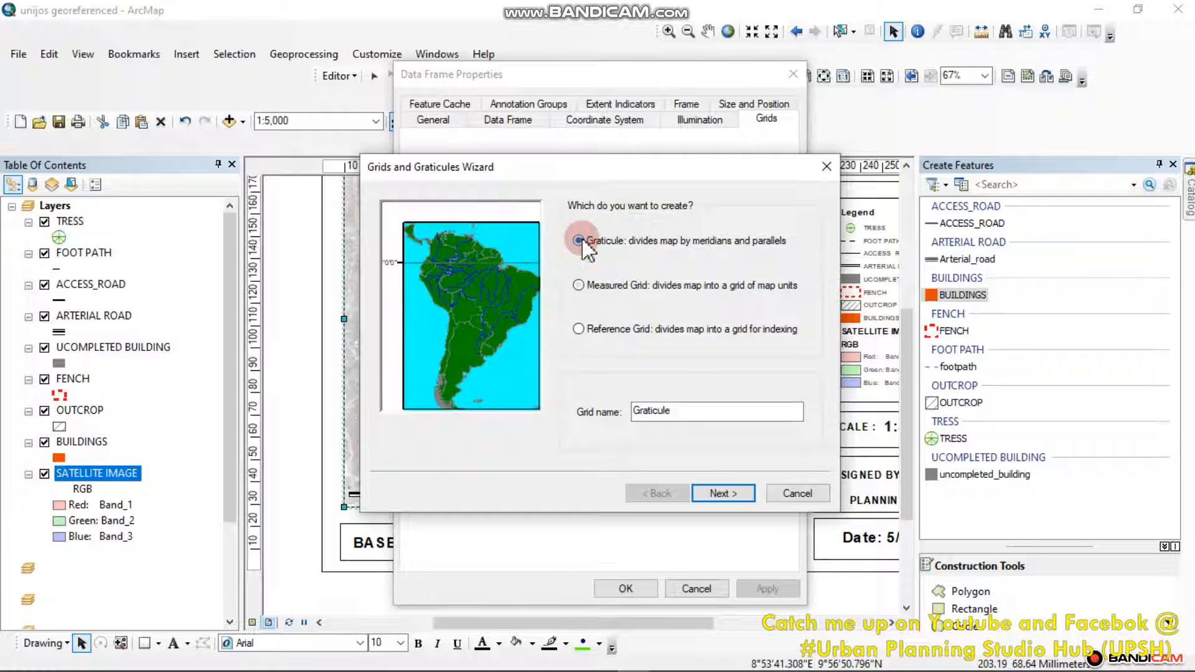
pyautogui.click(578, 285)
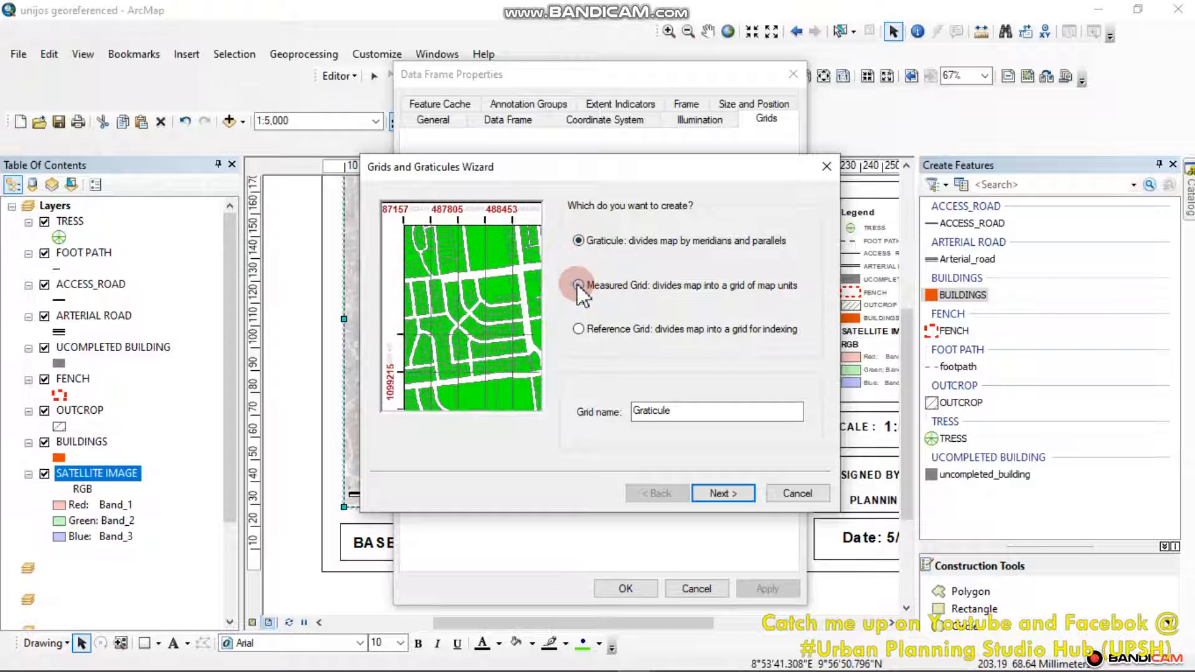
pyautogui.click(764, 505)
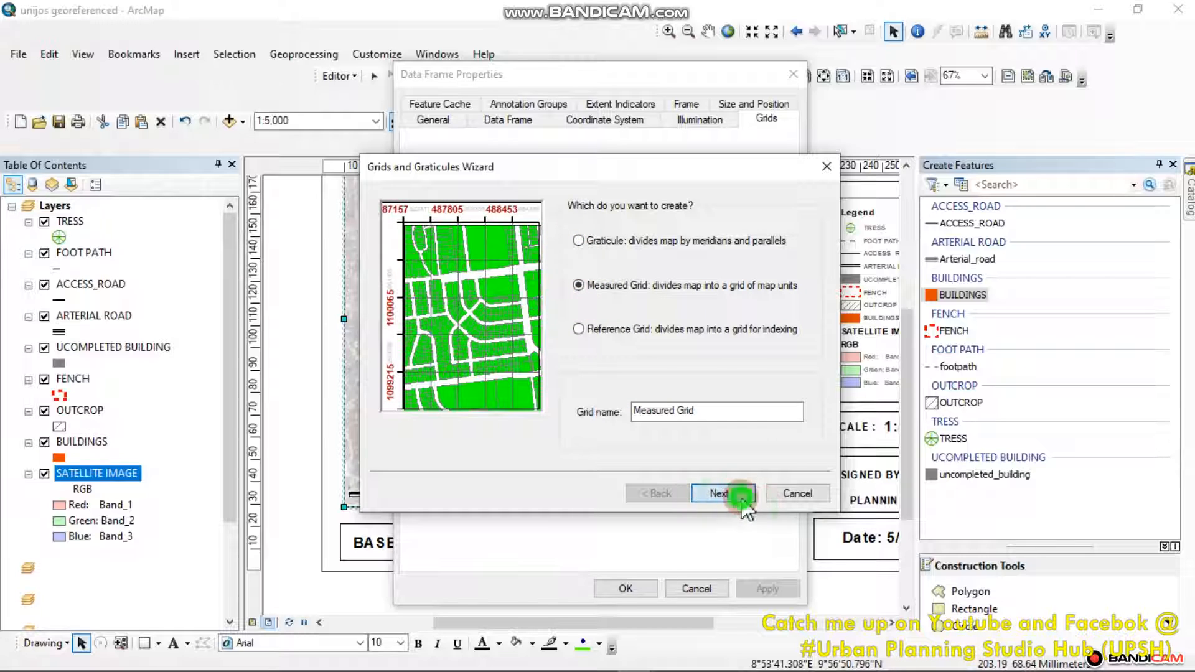
# - Set the measured grid's appearance to Labels only, finish creating it, and apply it to the data frame
pyautogui.click(567, 255)
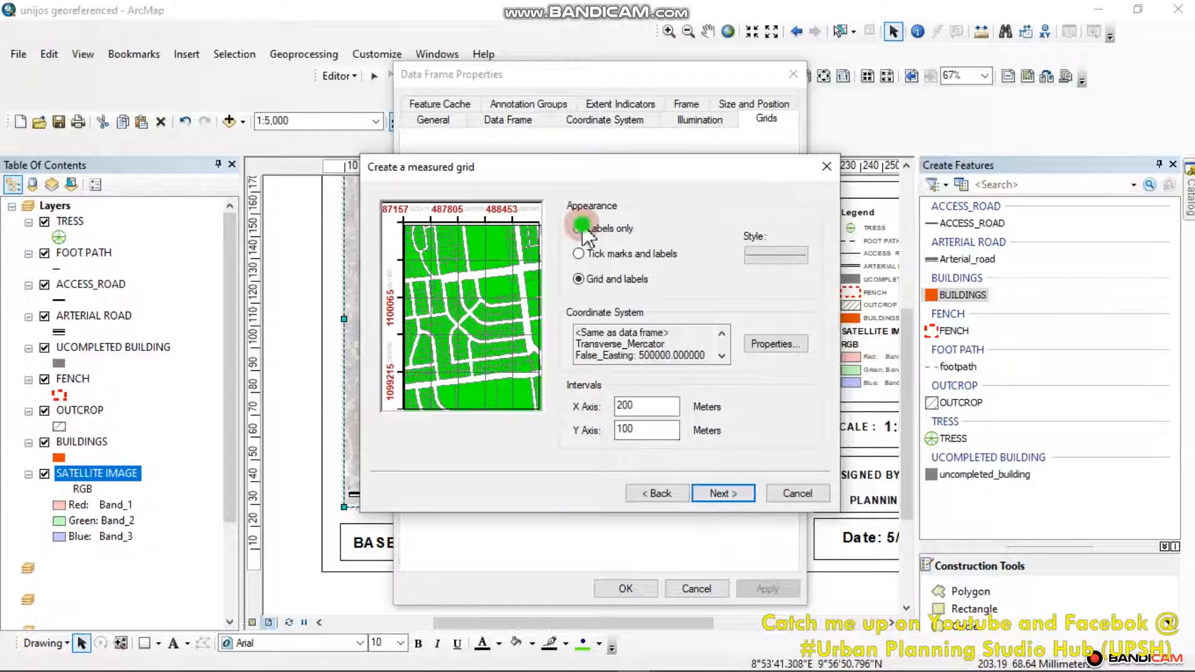
pyautogui.click(580, 228)
pyautogui.click(744, 495)
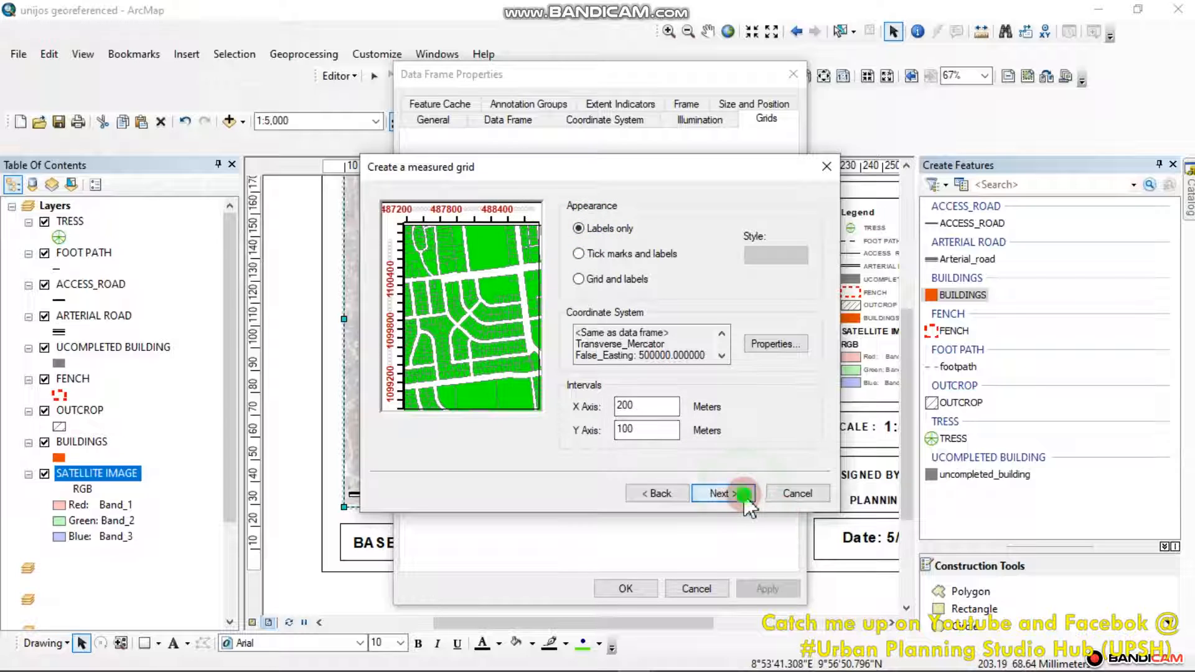
pyautogui.click(722, 493)
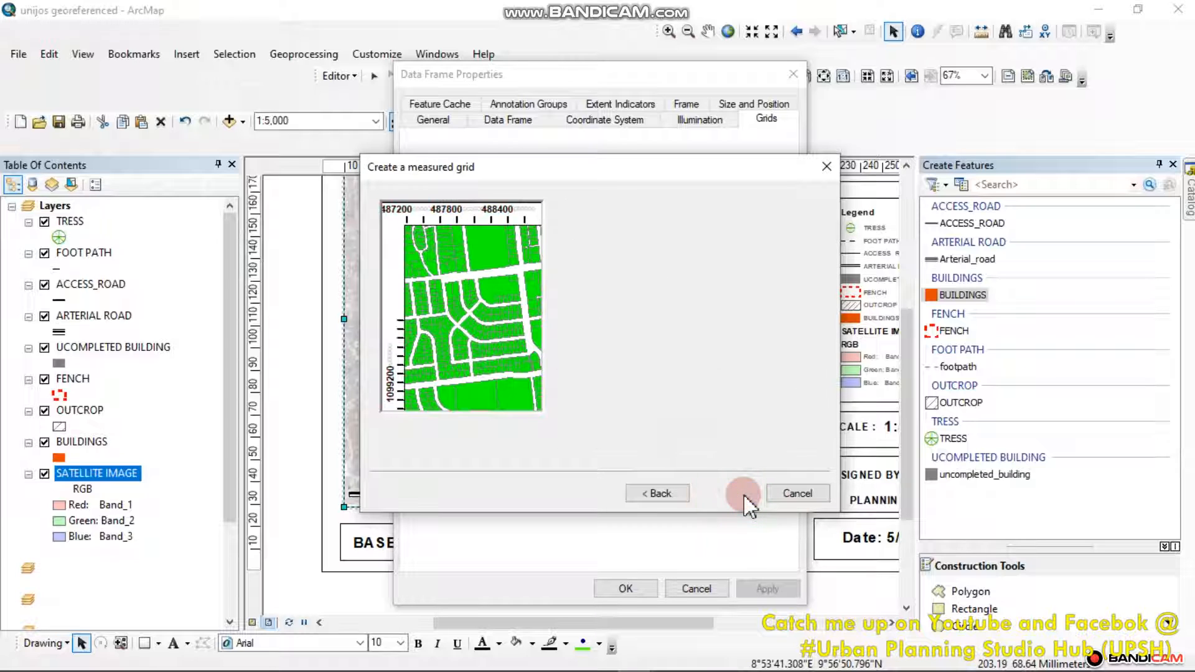
pyautogui.click(723, 494)
pyautogui.click(766, 588)
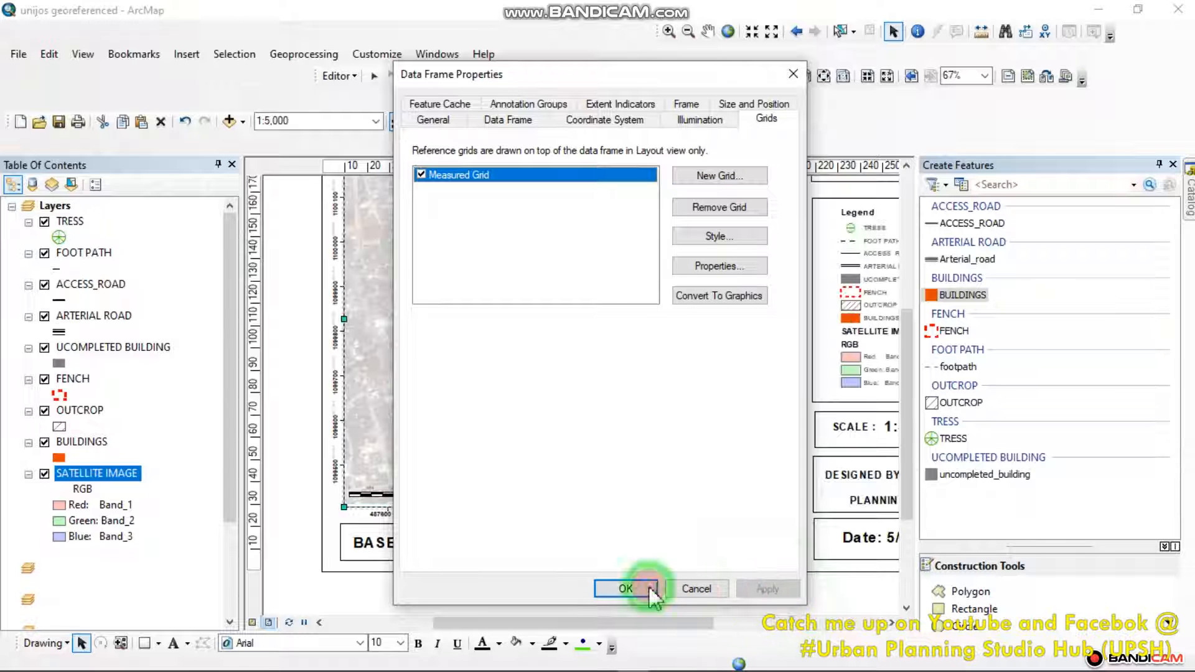
pyautogui.click(602, 336)
pyautogui.press('Return')
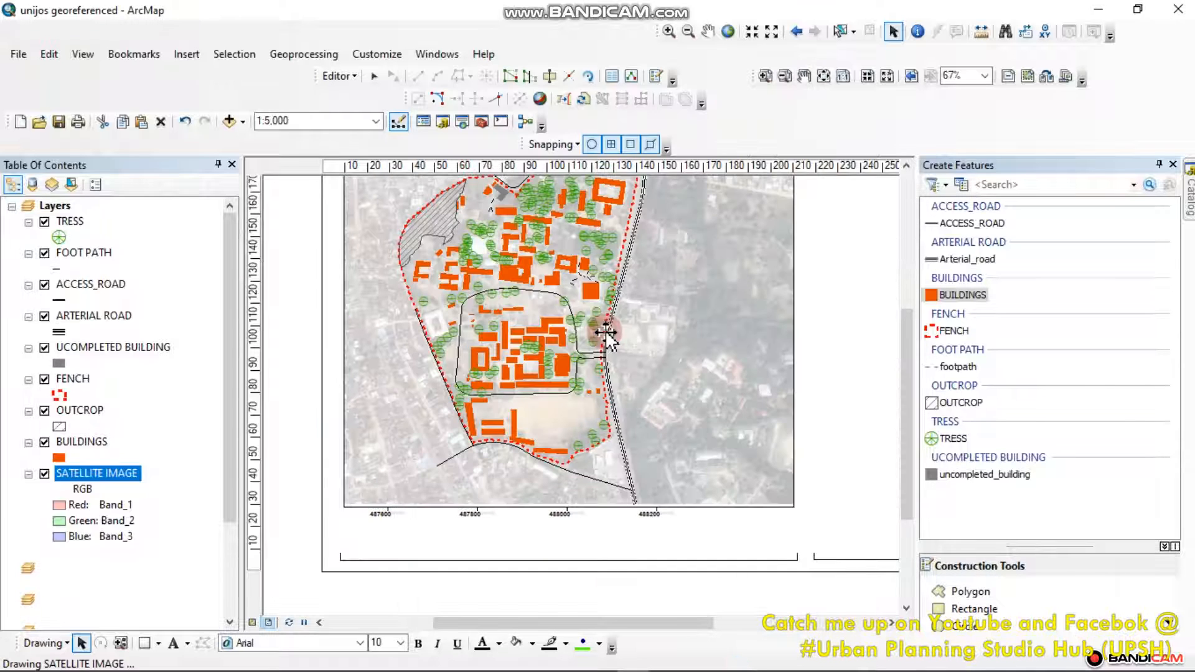
pyautogui.moveTo(613, 314); pyautogui.dragTo(610, 426)
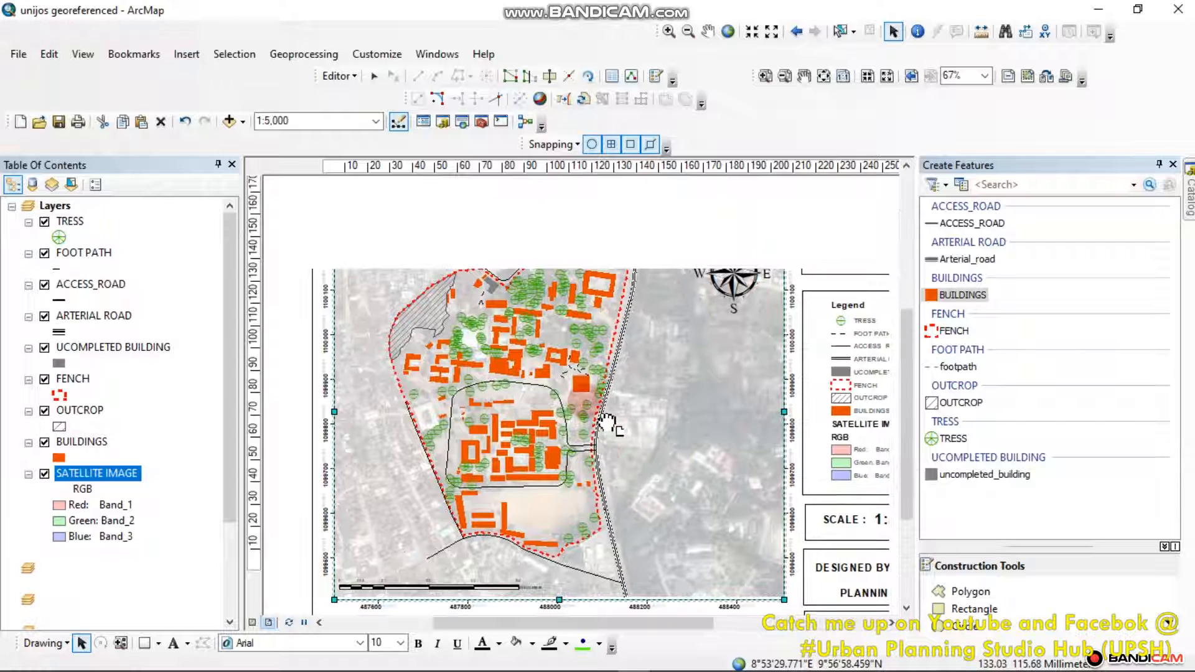
pyautogui.moveTo(632, 414); pyautogui.dragTo(592, 304)
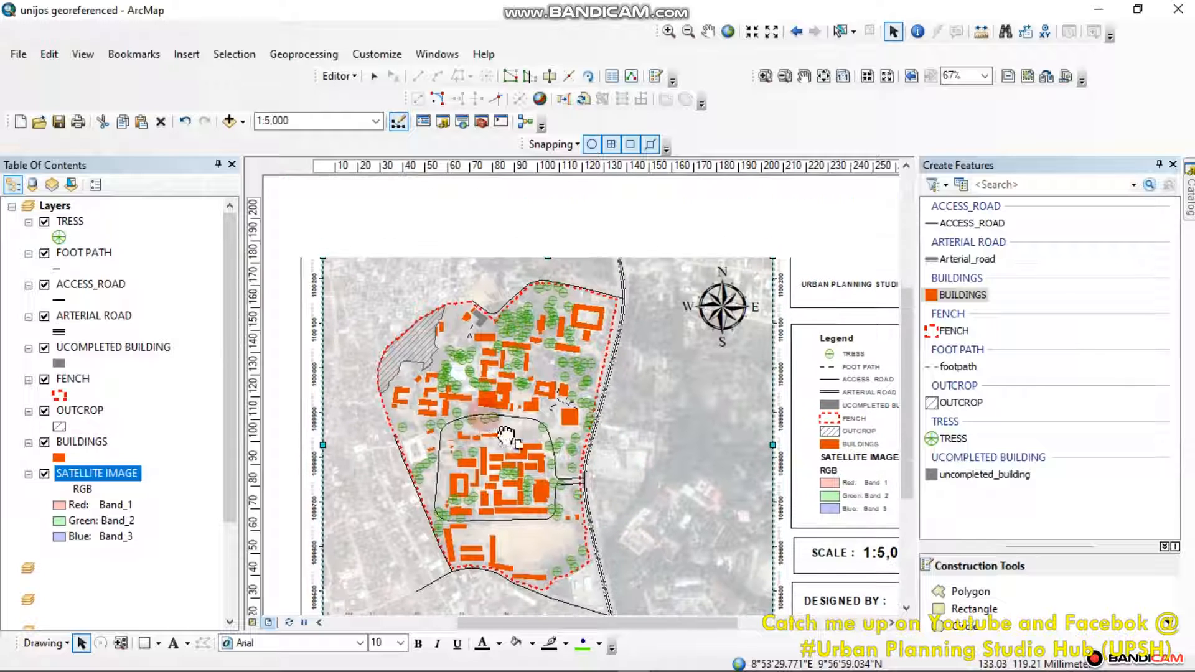
# - Export the map layout as a PDF named "unijos georeferenced 3" into the UNI JOS folder
pyautogui.click(19, 54)
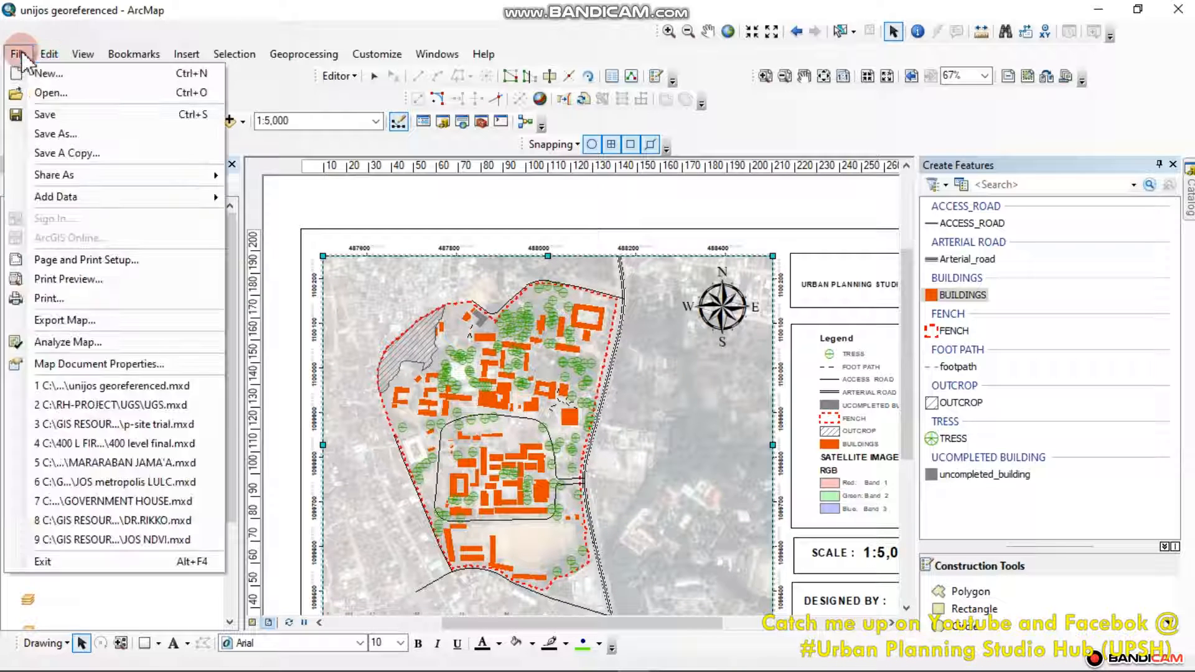
pyautogui.click(78, 321)
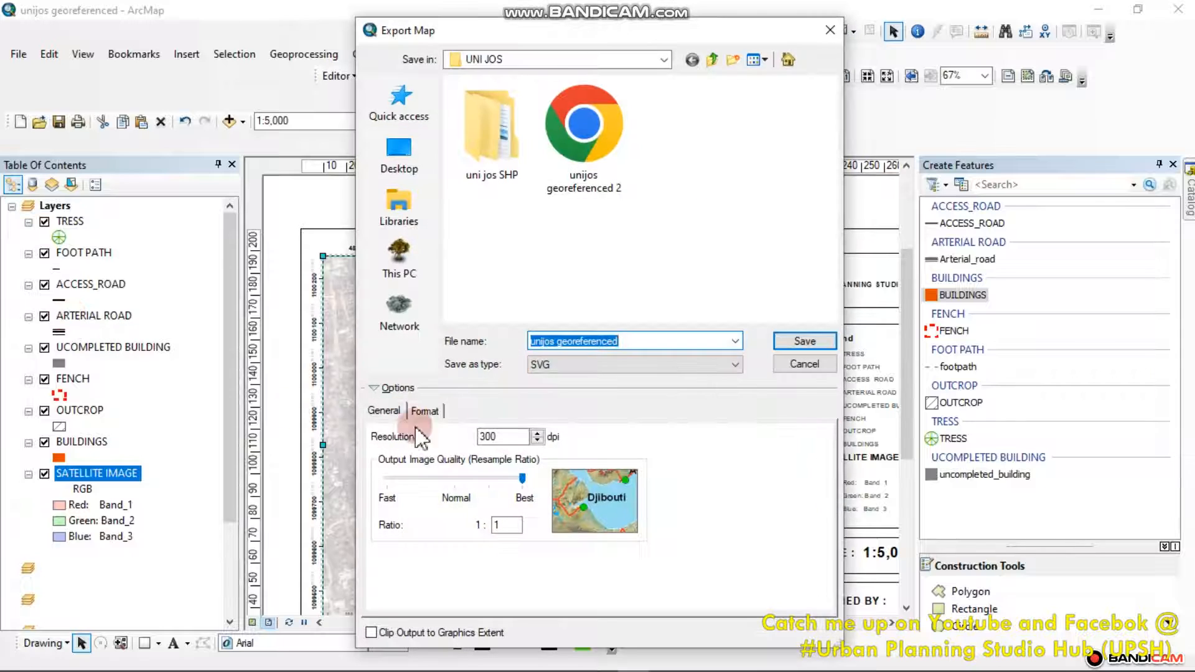
pyautogui.click(614, 368)
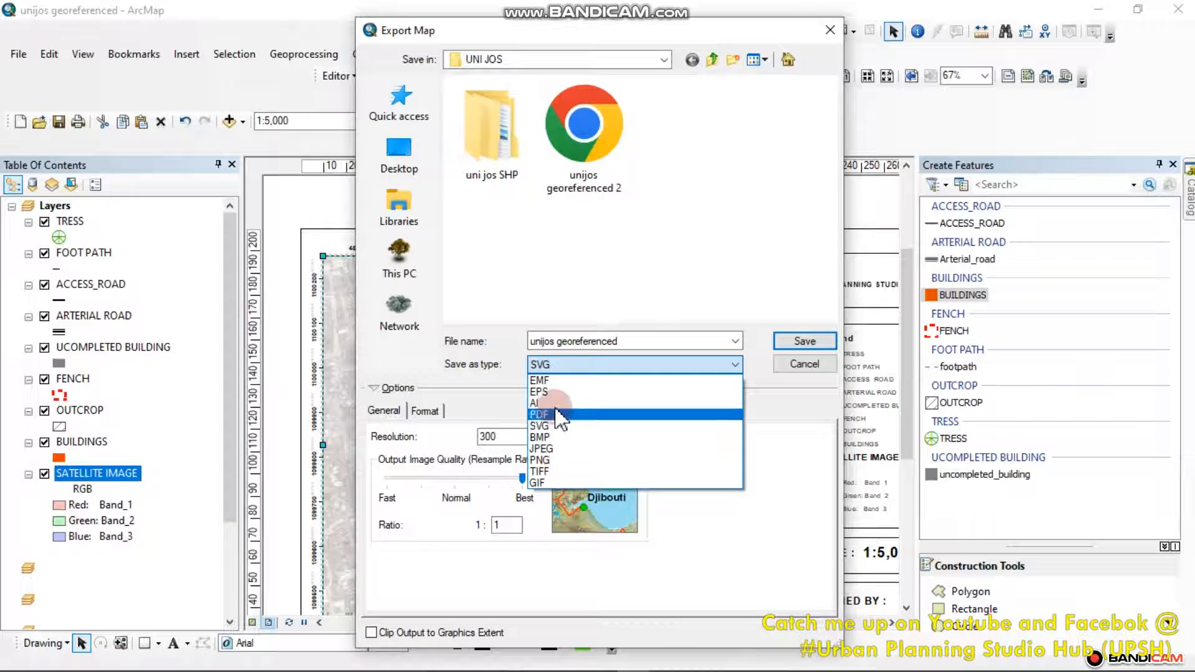
pyautogui.click(539, 414)
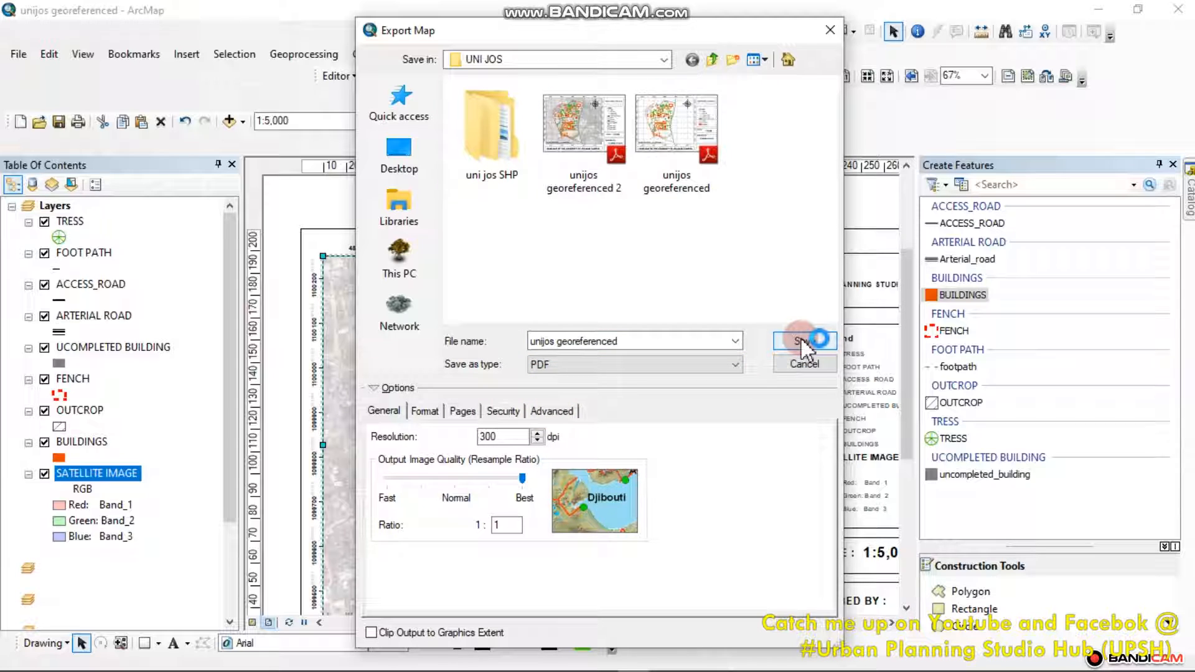
pyautogui.click(648, 340)
pyautogui.click(648, 340)
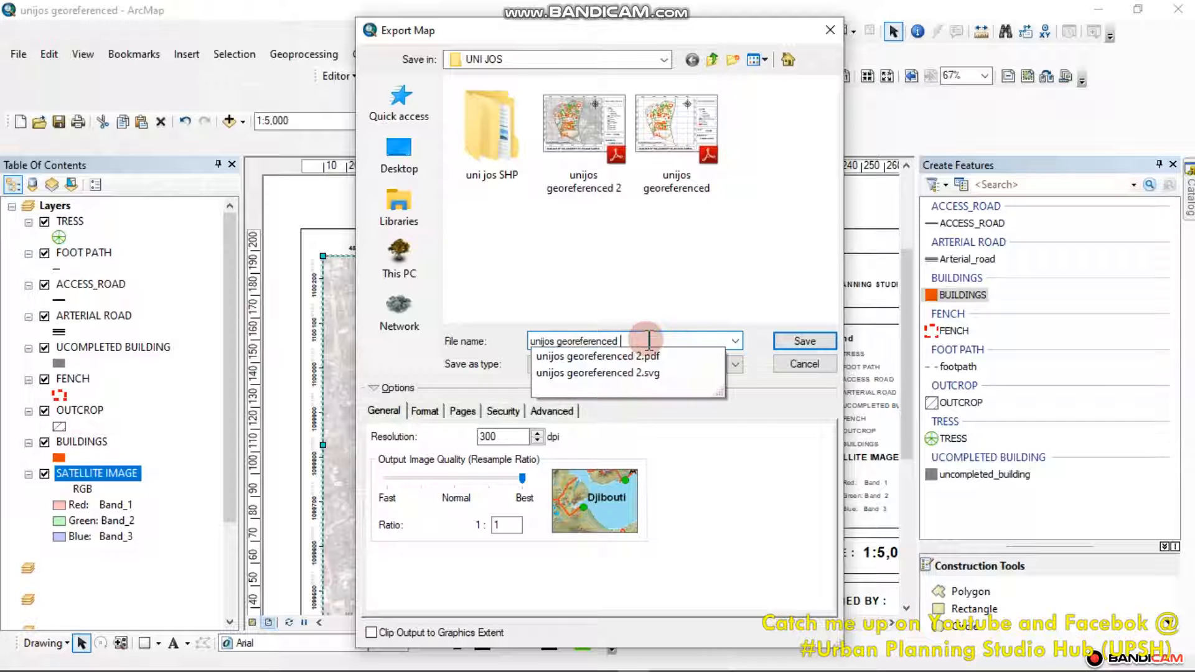
pyautogui.write('3')
pyautogui.click(802, 341)
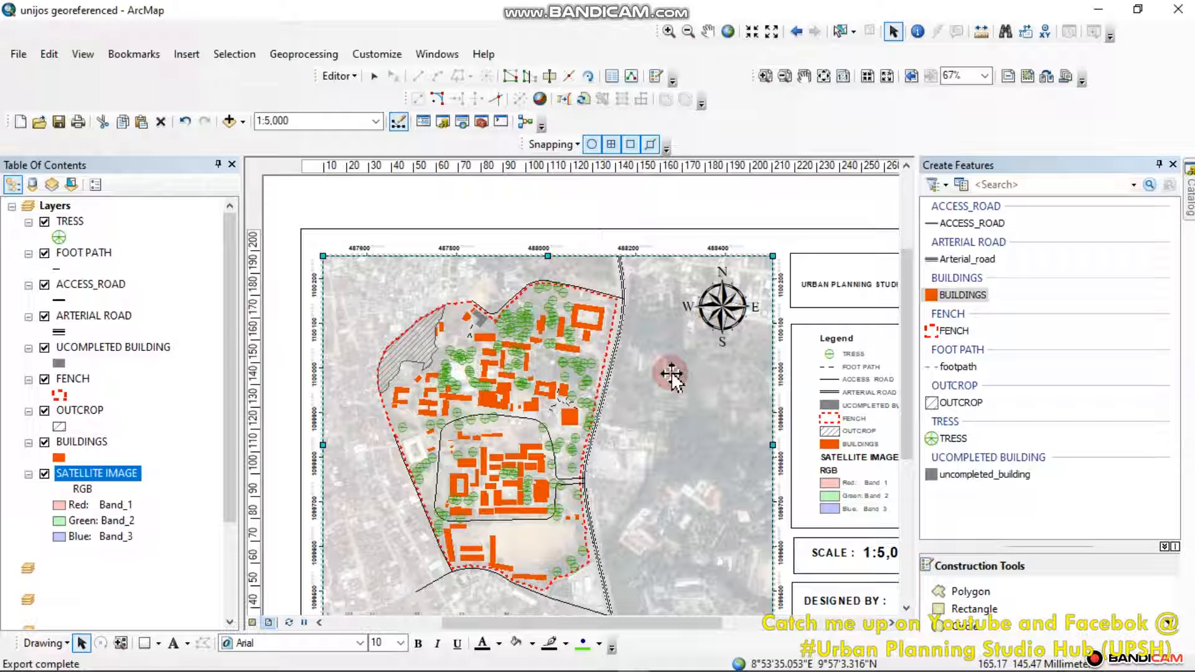
# - Export the map layout in AI format as "unijos georeferenced" into the UNI JOS folder
pyautogui.click(25, 54)
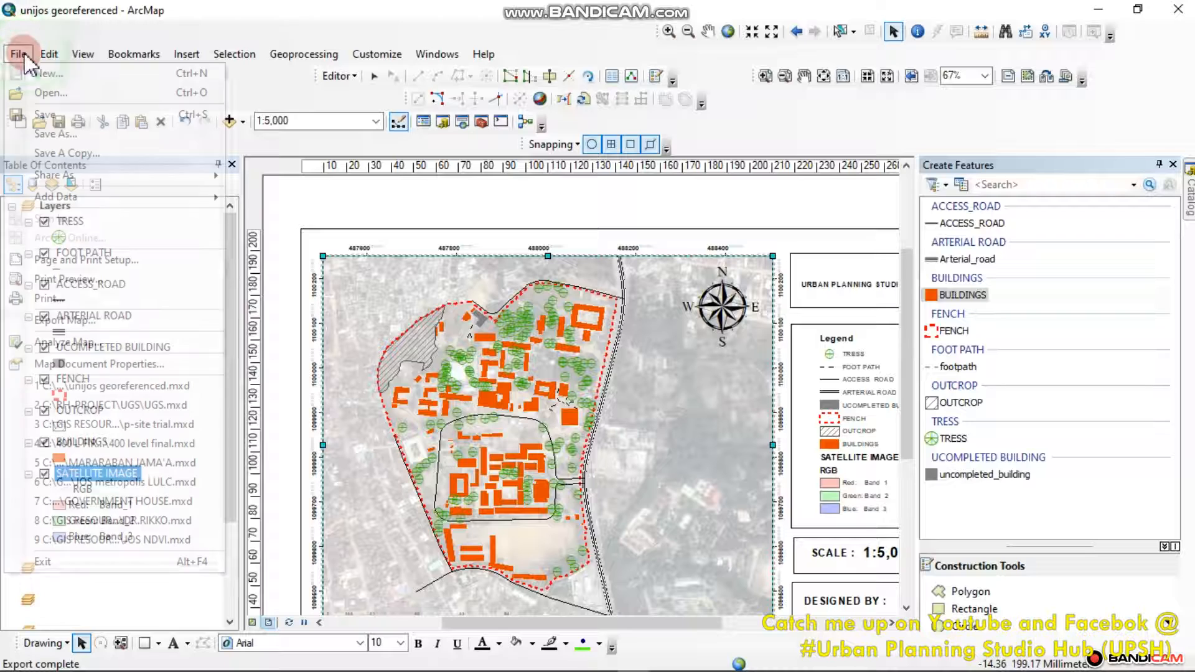
pyautogui.click(75, 322)
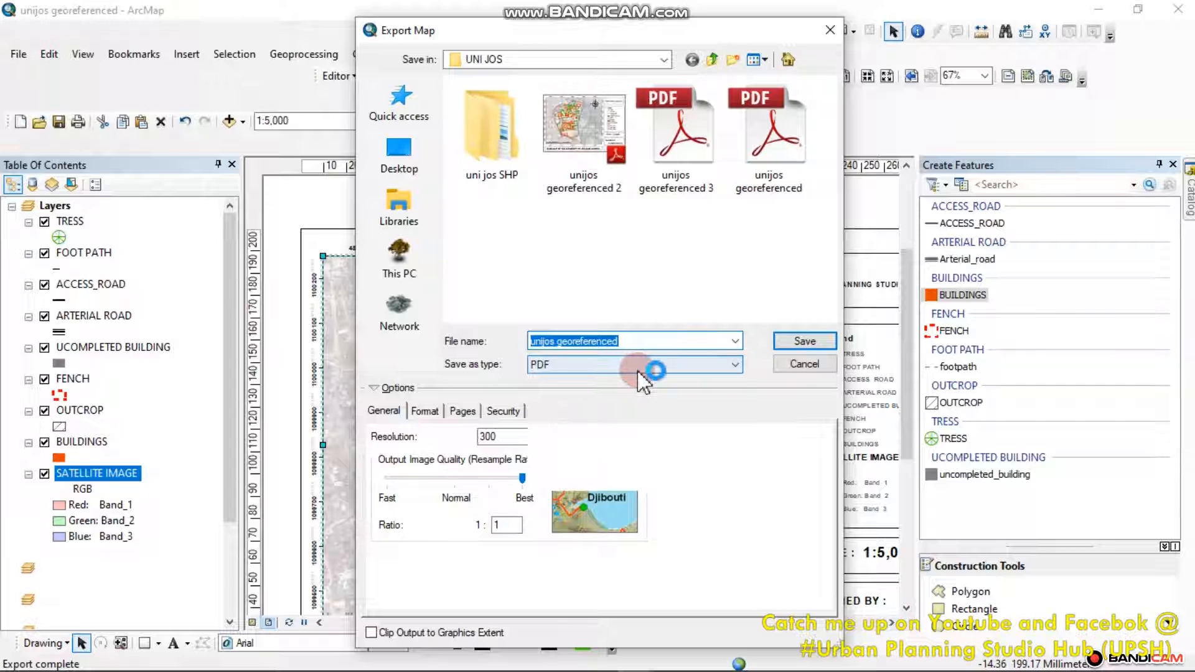
pyautogui.click(639, 374)
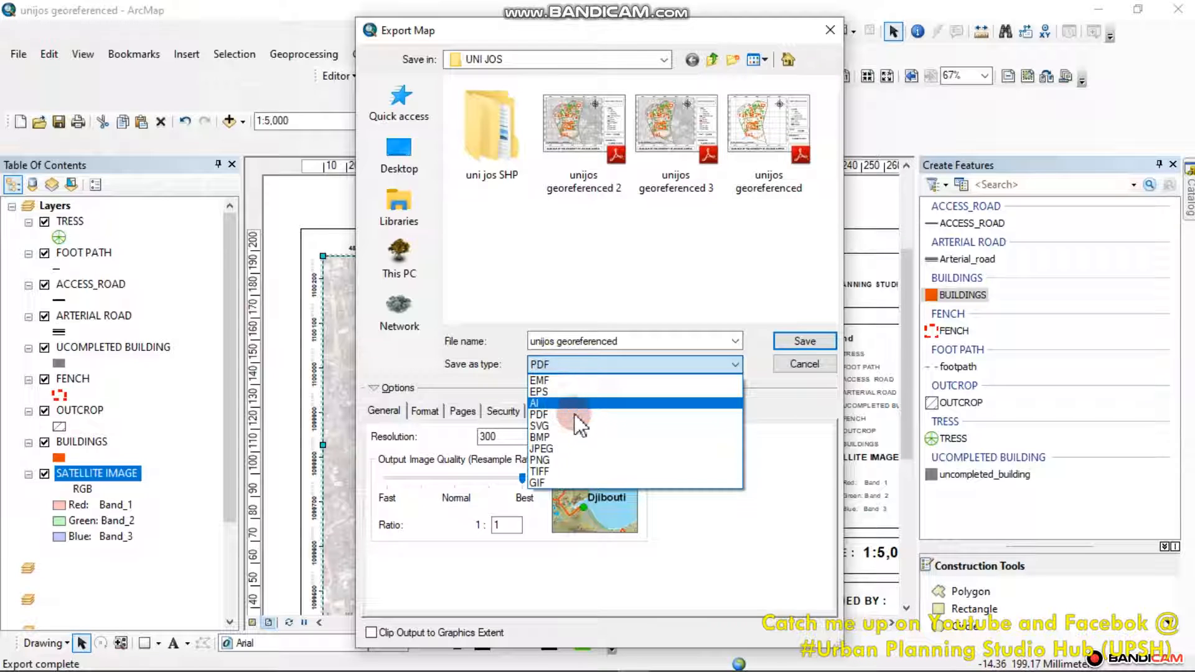
pyautogui.click(540, 460)
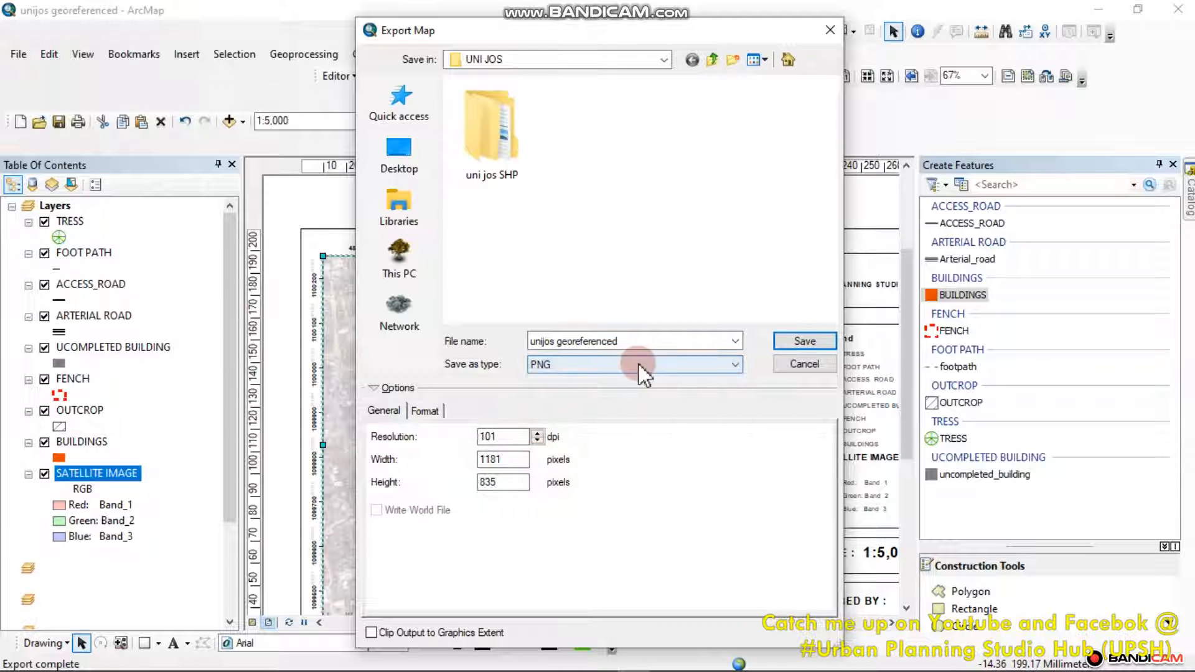
pyautogui.click(728, 366)
pyautogui.click(560, 399)
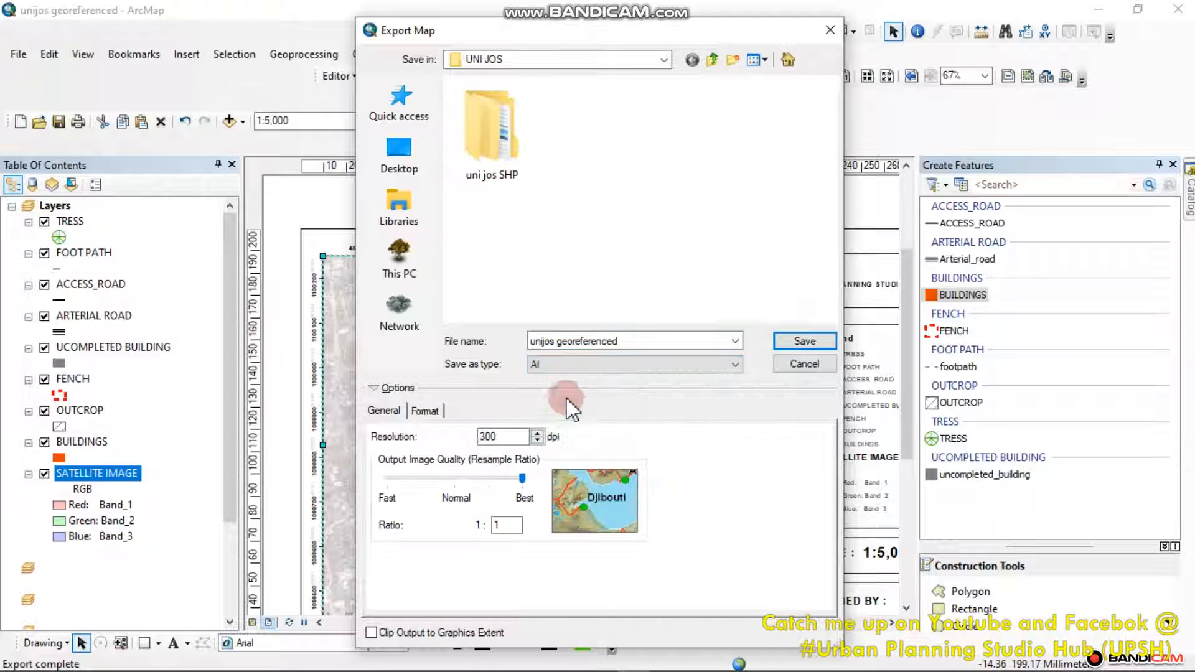
pyautogui.click(804, 343)
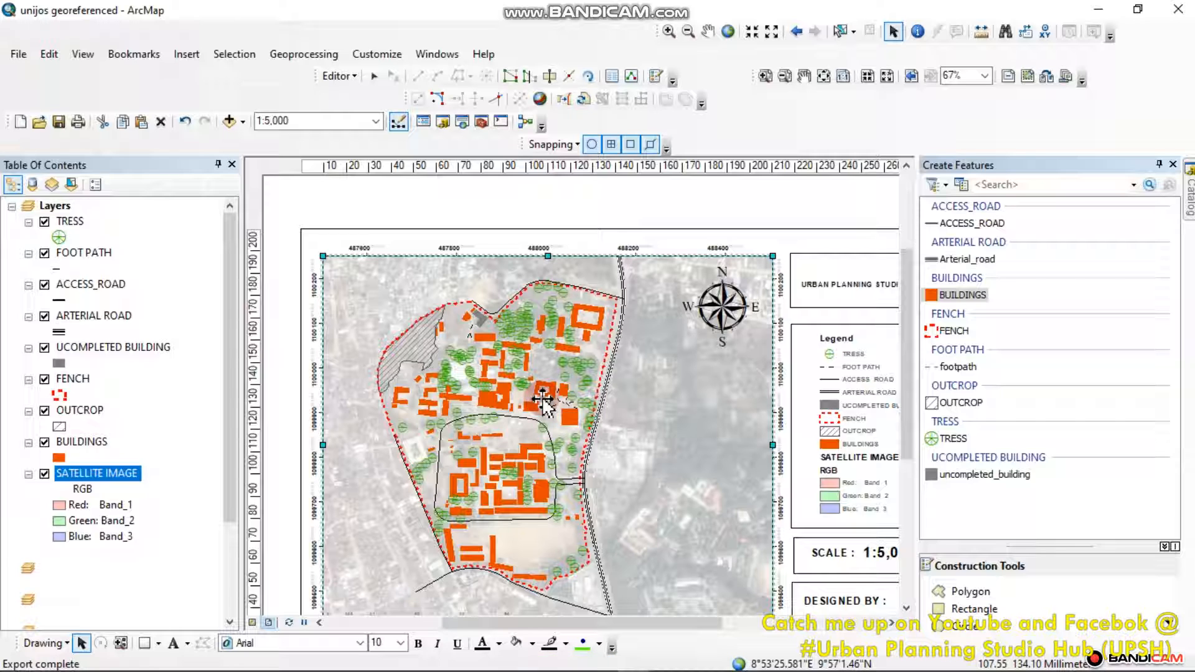
# - Switch to the UNI JOS folder in File Explorer and open the "unijos georeferenced 2" SVG file with Google Chrome
pyautogui.click(1113, 12)
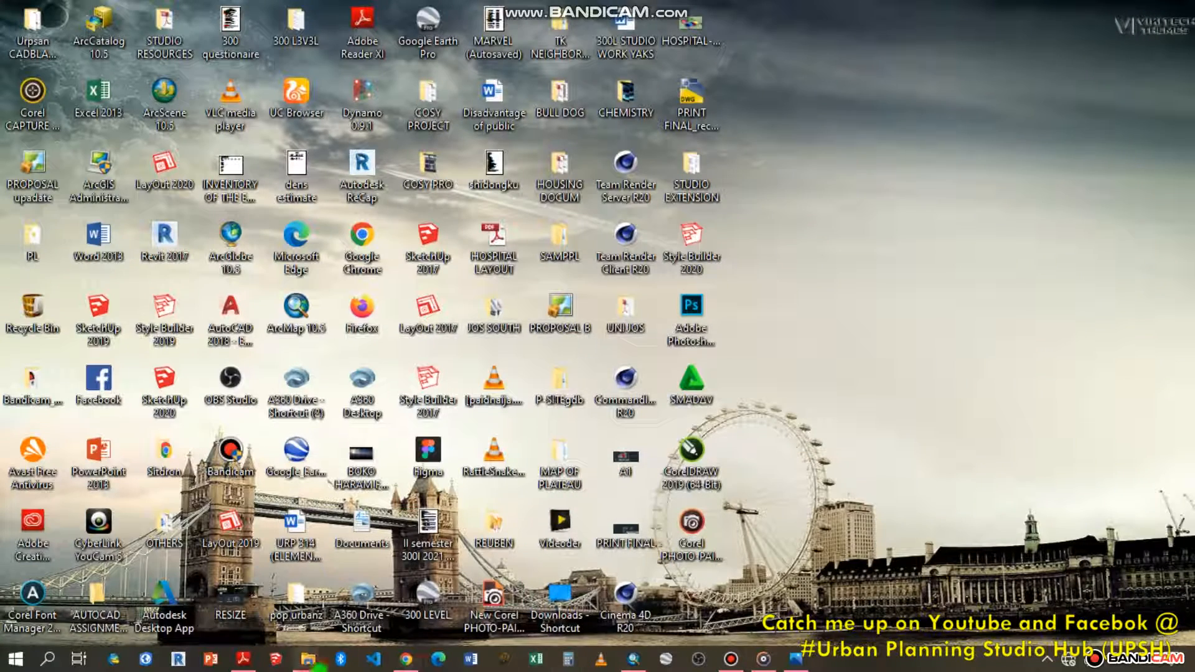
pyautogui.moveTo(309, 659)
pyautogui.click(380, 578)
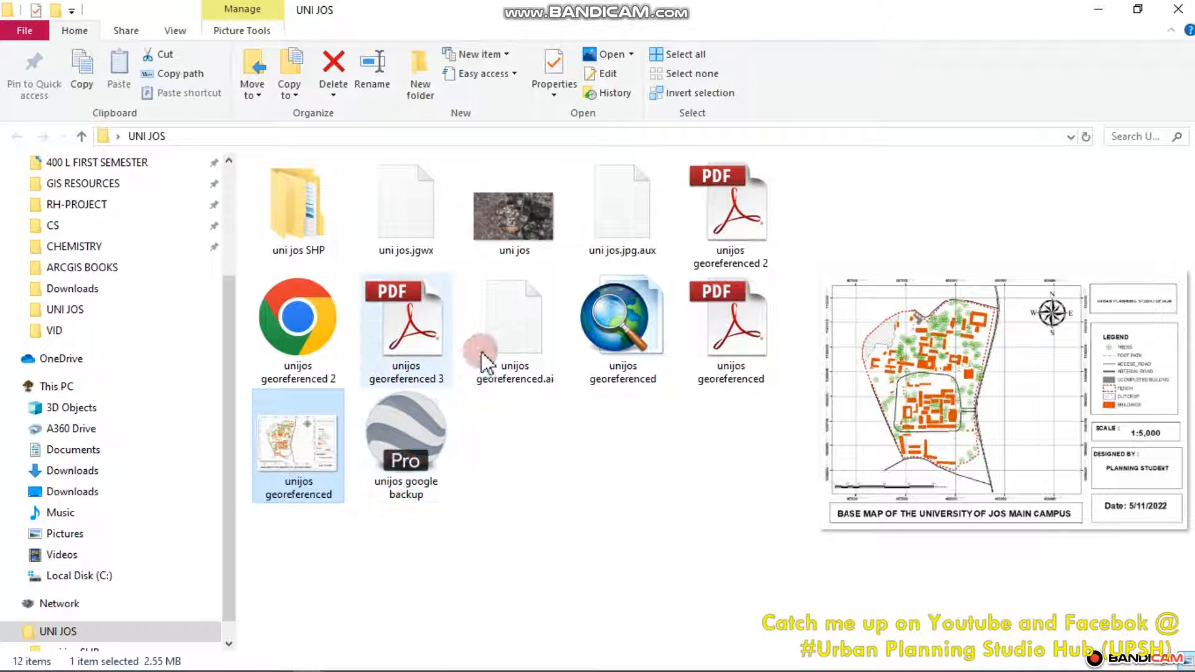
pyautogui.click(328, 346)
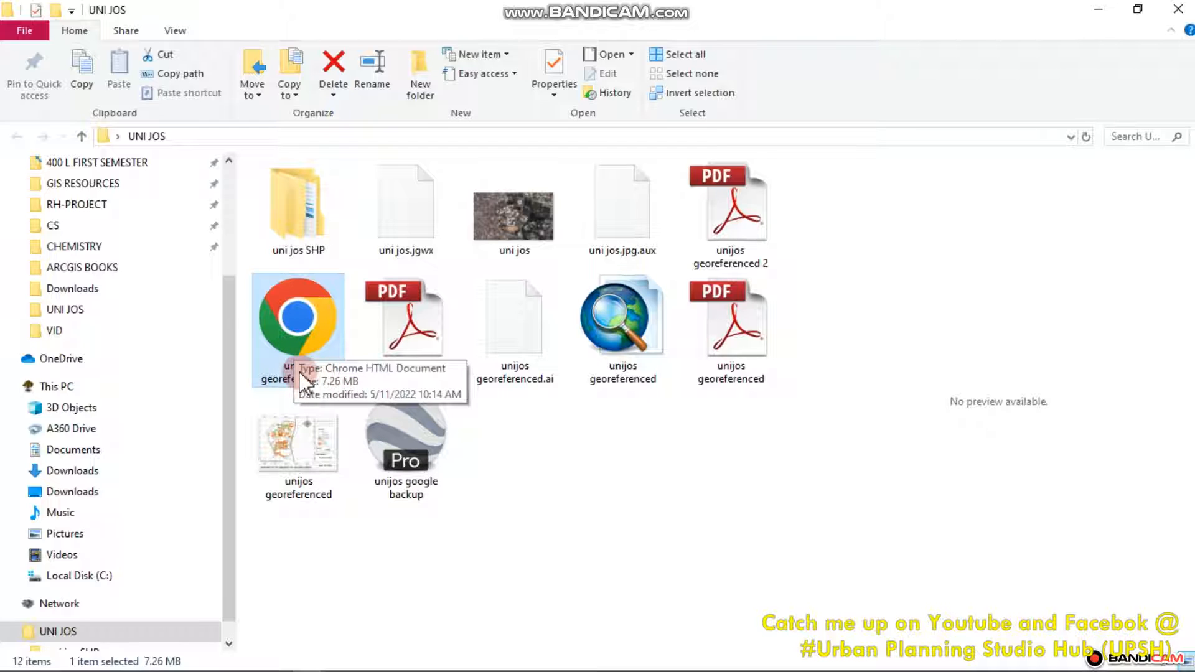
pyautogui.rightClick(307, 342)
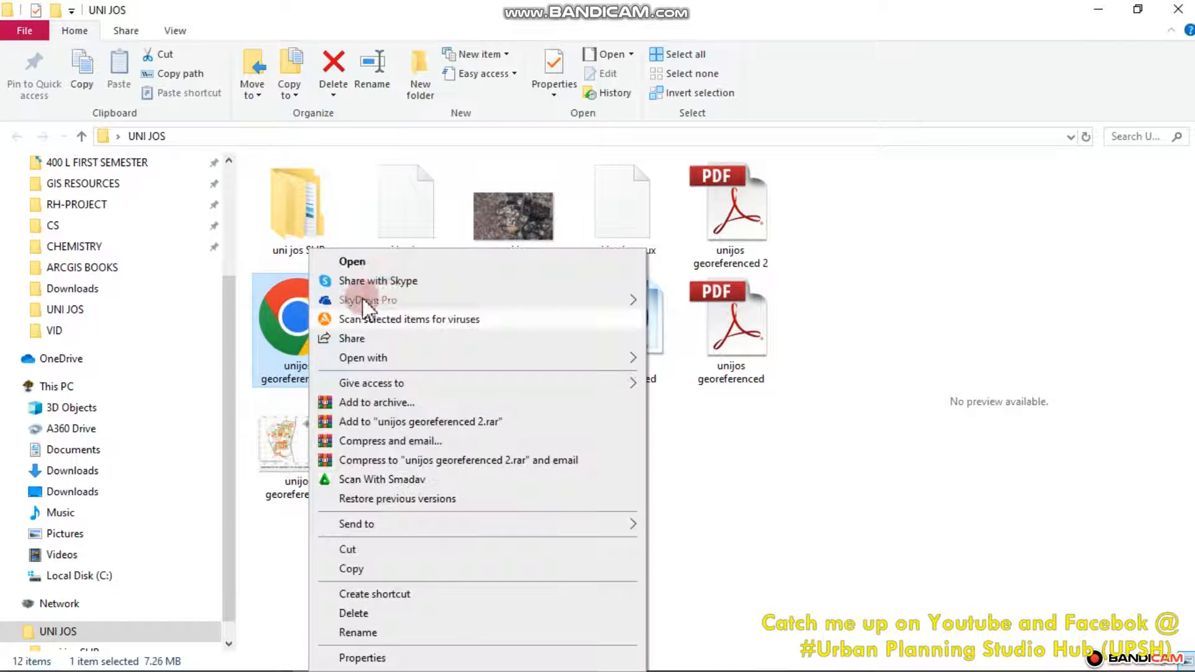
pyautogui.click(374, 262)
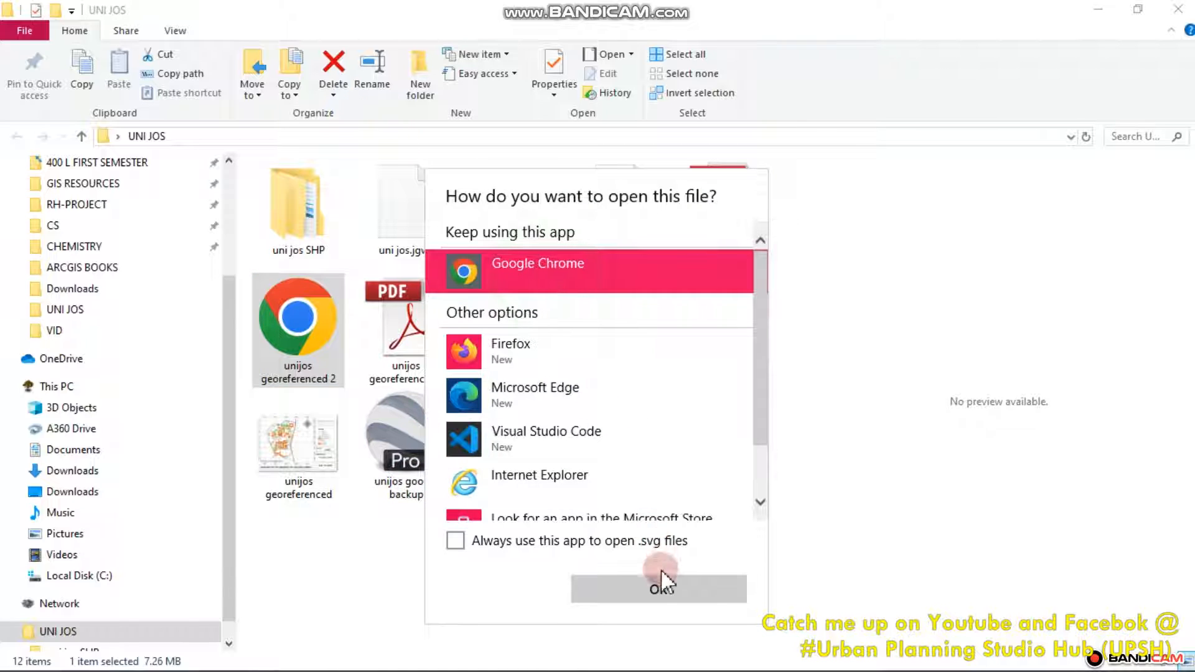
pyautogui.click(631, 579)
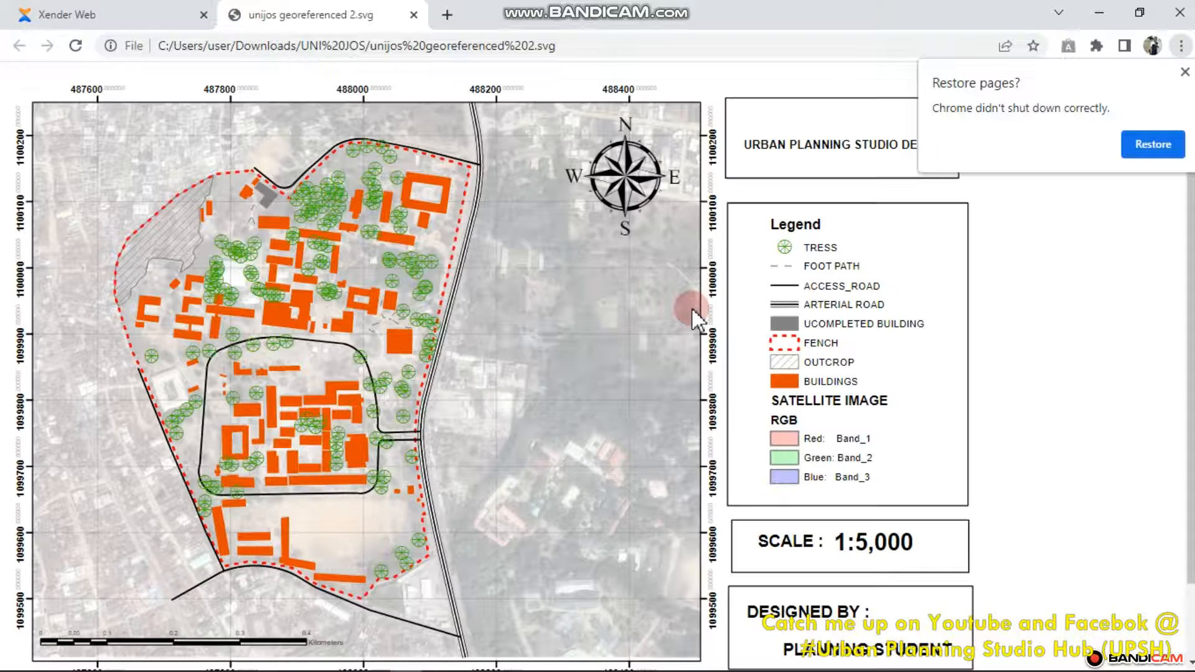
# - Dismiss the page-restore prompt and examine the exported SVG map from its top edge down to the title
pyautogui.click(1184, 72)
pyautogui.scroll(-1, 545, 400)
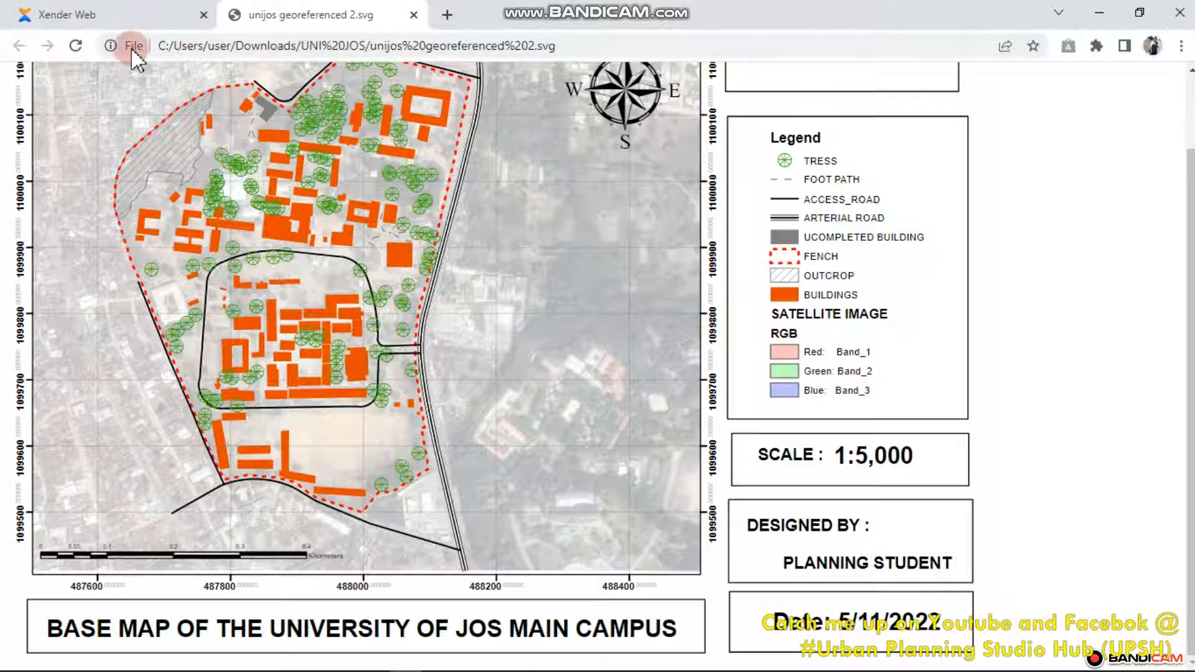
pyautogui.scroll(1, 408, 74)
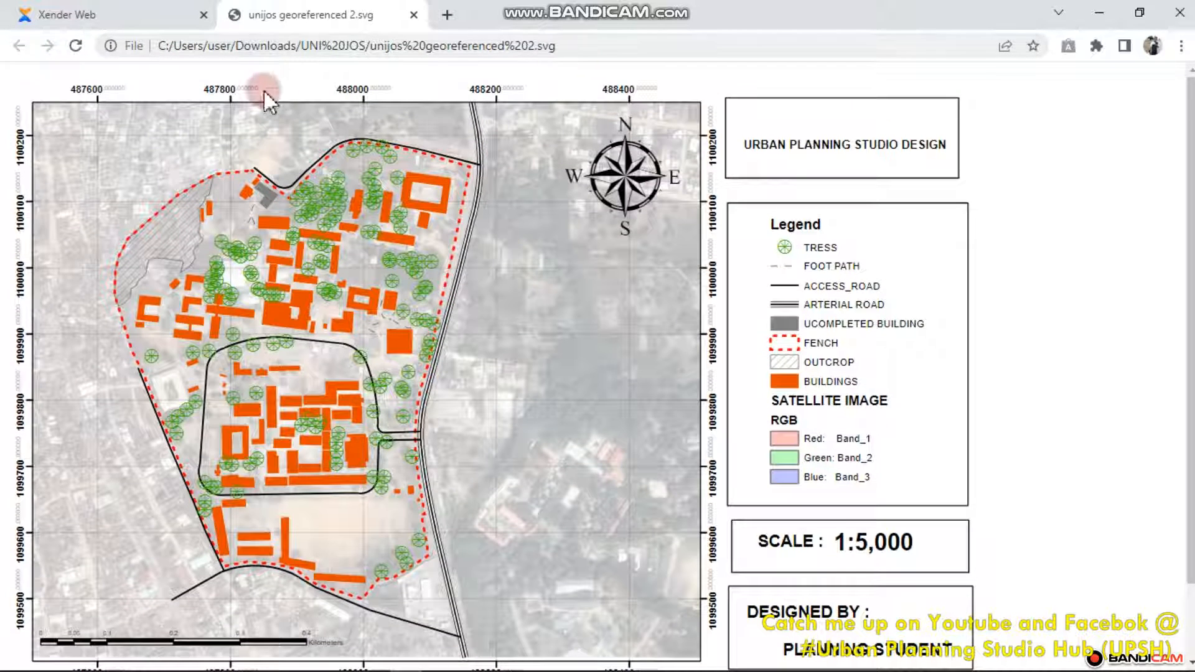
pyautogui.scroll(-1, 738, 345)
pyautogui.scroll(1, 523, 339)
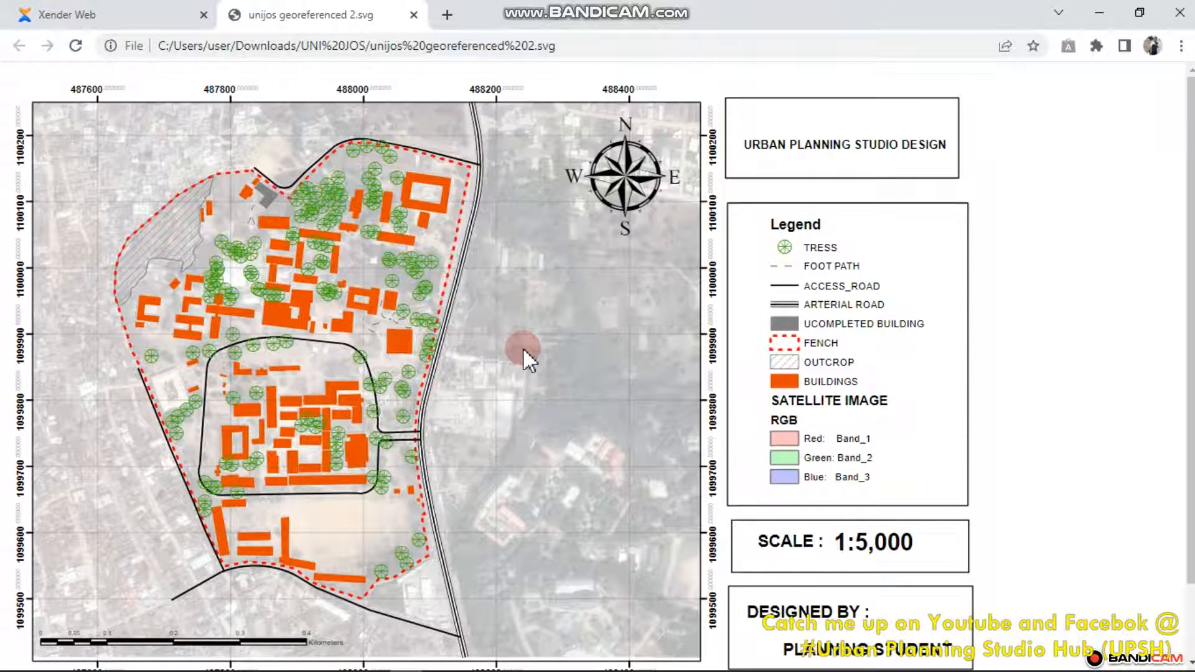
# - Finish viewing the exported SVG map and close the Chrome window to return to the UNI JOS folder
pyautogui.scroll(-1, 523, 348)
pyautogui.scroll(1, 523, 350)
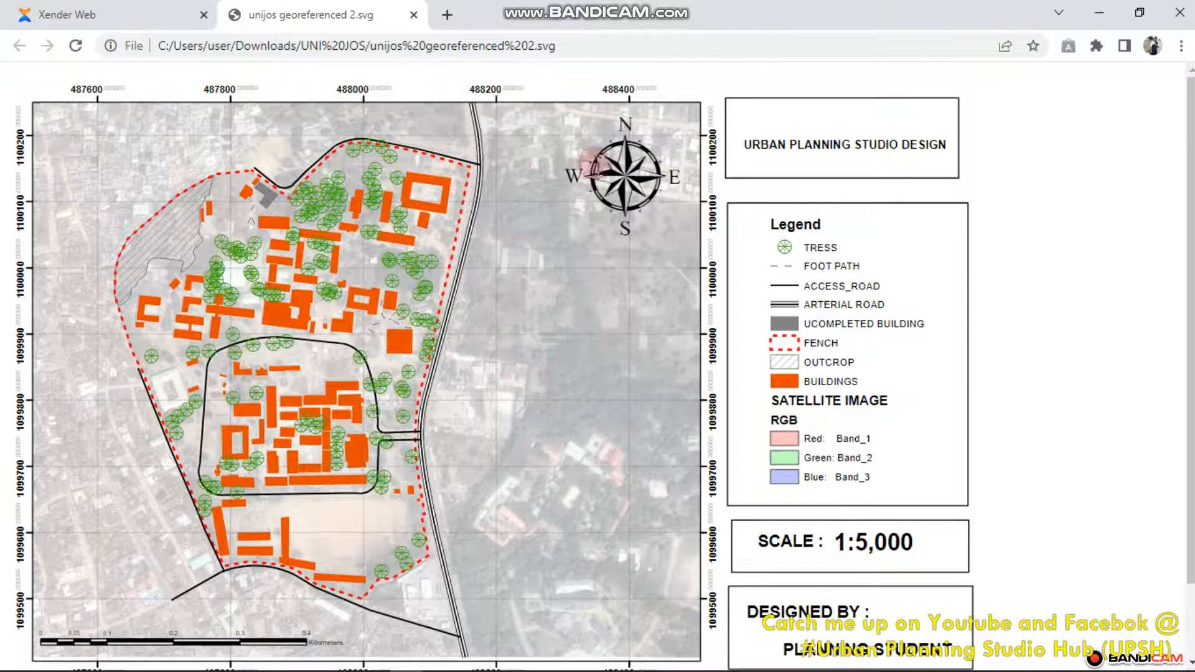
pyautogui.click(1180, 13)
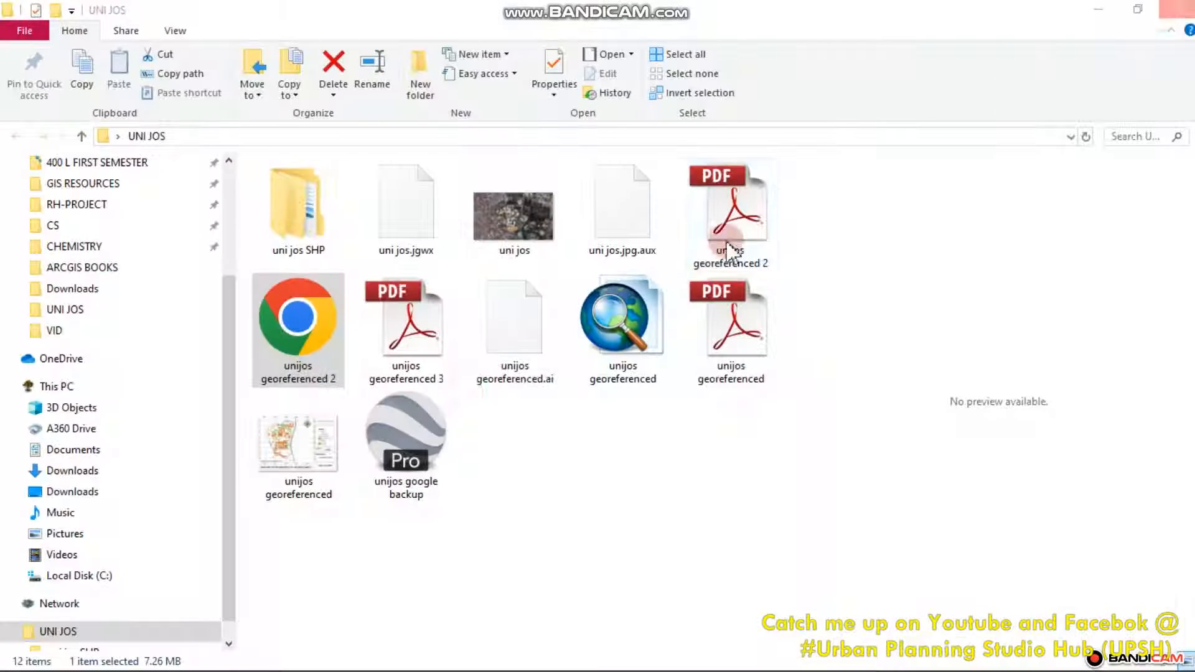
# - Check the file properties of the "unijos georeferenced" map image in the UNI JOS folder and close them
pyautogui.click(318, 464)
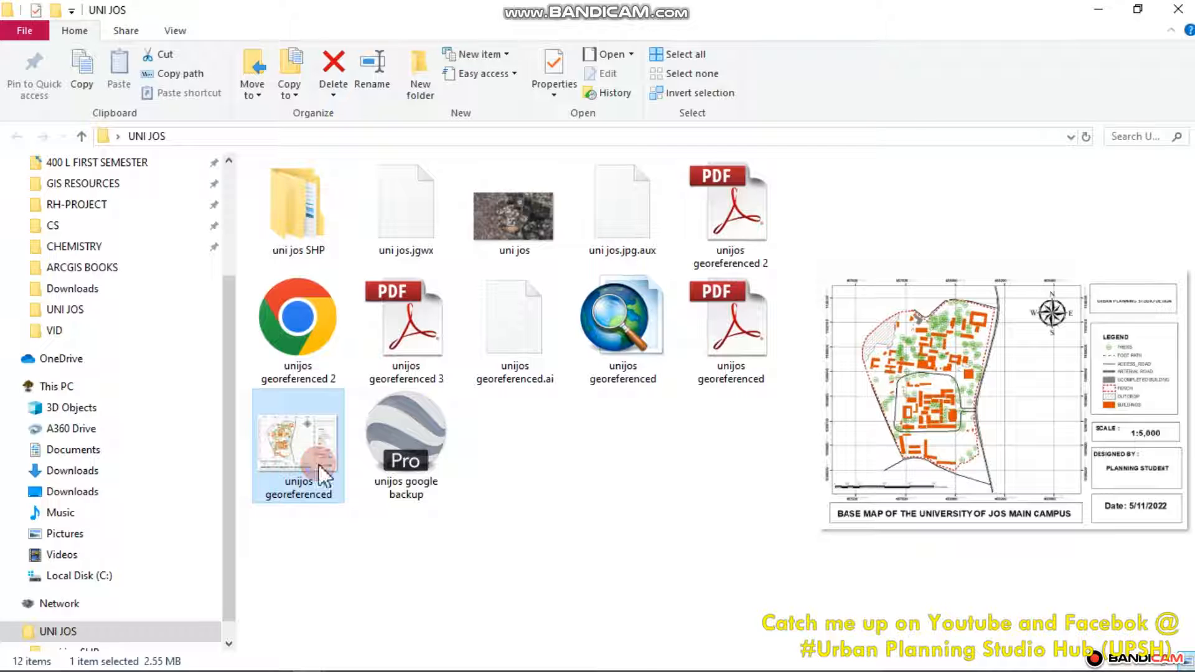
pyautogui.rightClick(319, 464)
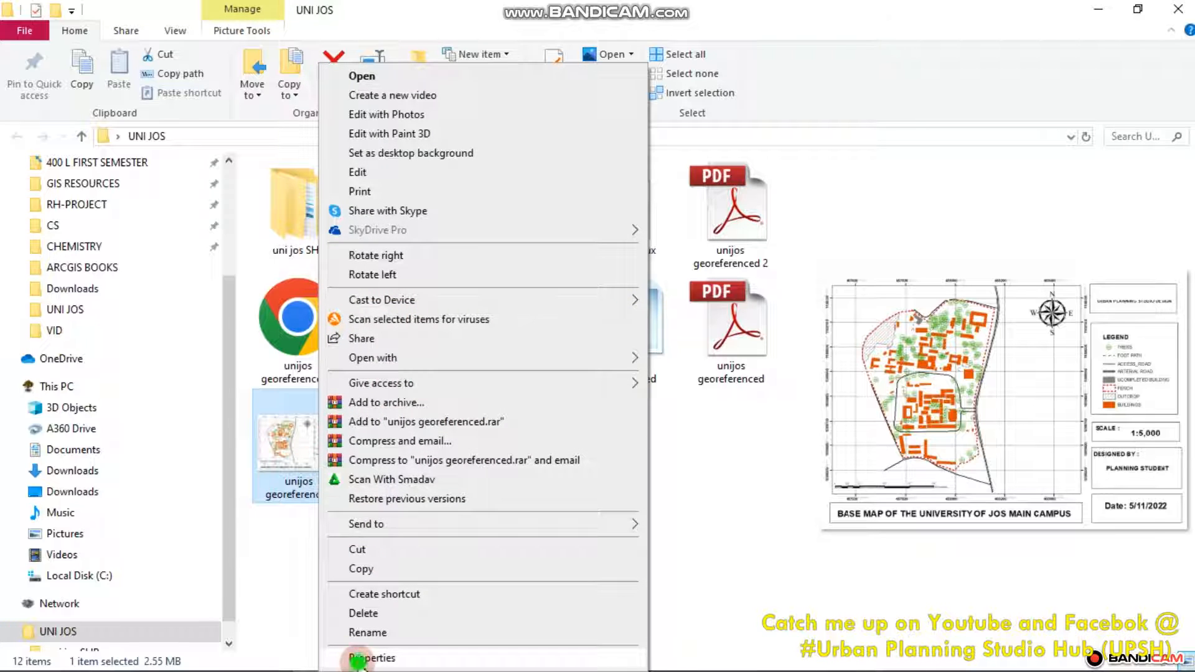
pyautogui.click(360, 660)
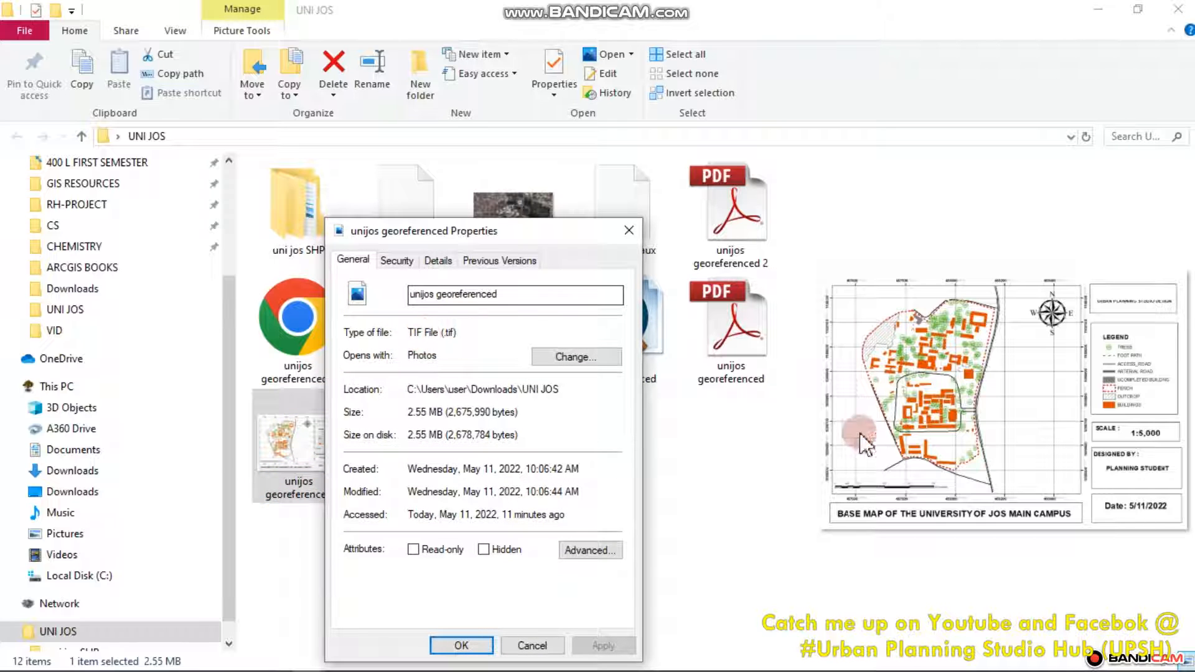
pyautogui.click(629, 230)
# - Check the file properties of the exported "unijos georeferenced.ai" file and close them
pyautogui.click(540, 232)
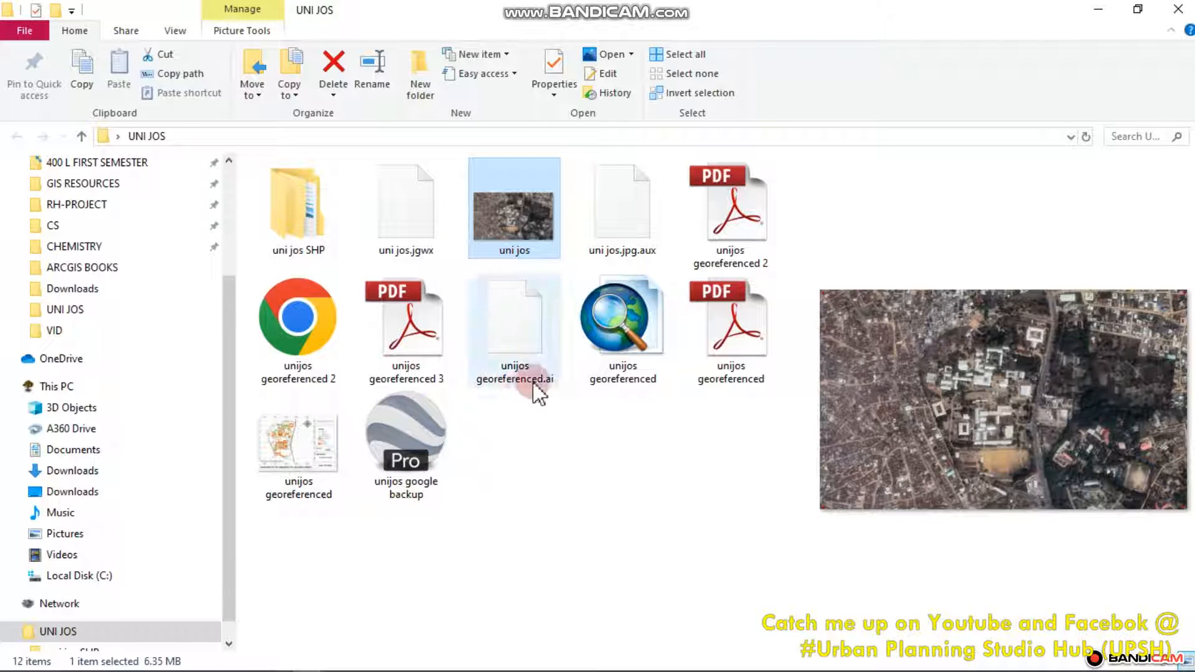
pyautogui.click(520, 351)
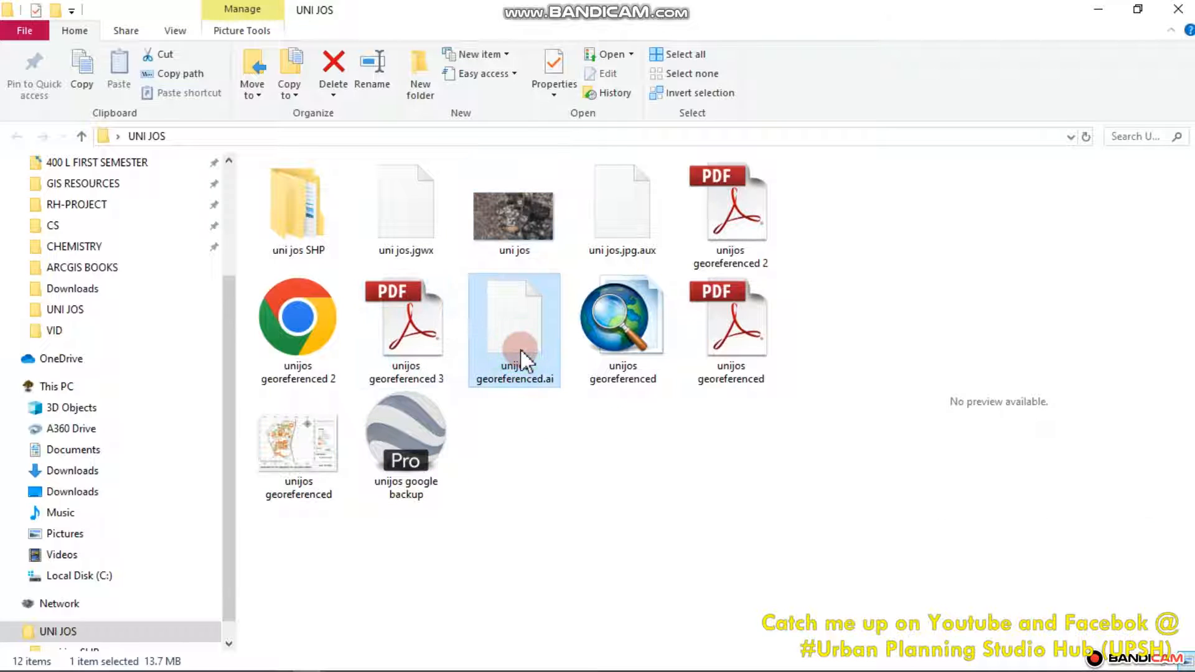
pyautogui.rightClick(520, 349)
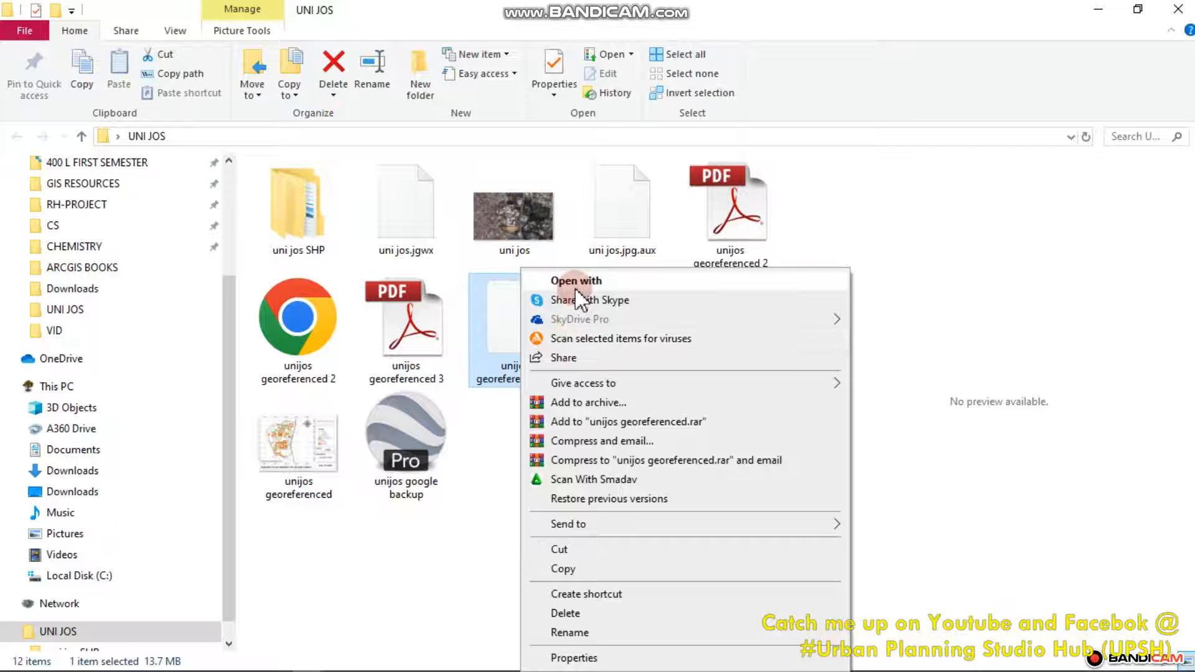
pyautogui.click(578, 657)
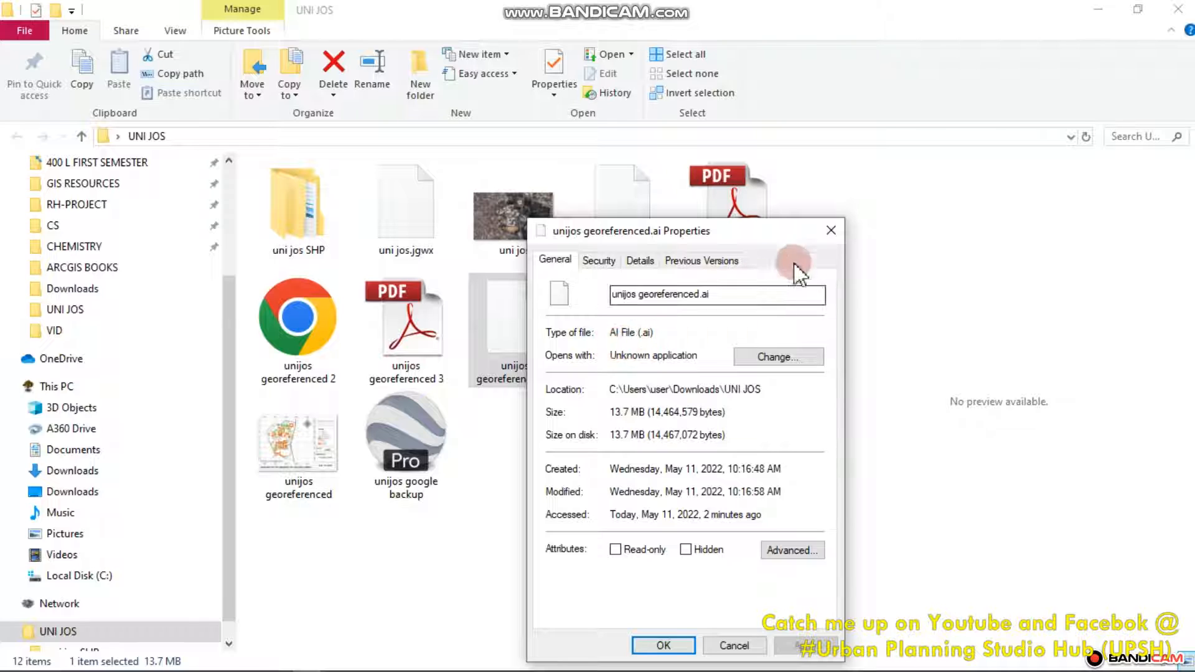
pyautogui.click(830, 230)
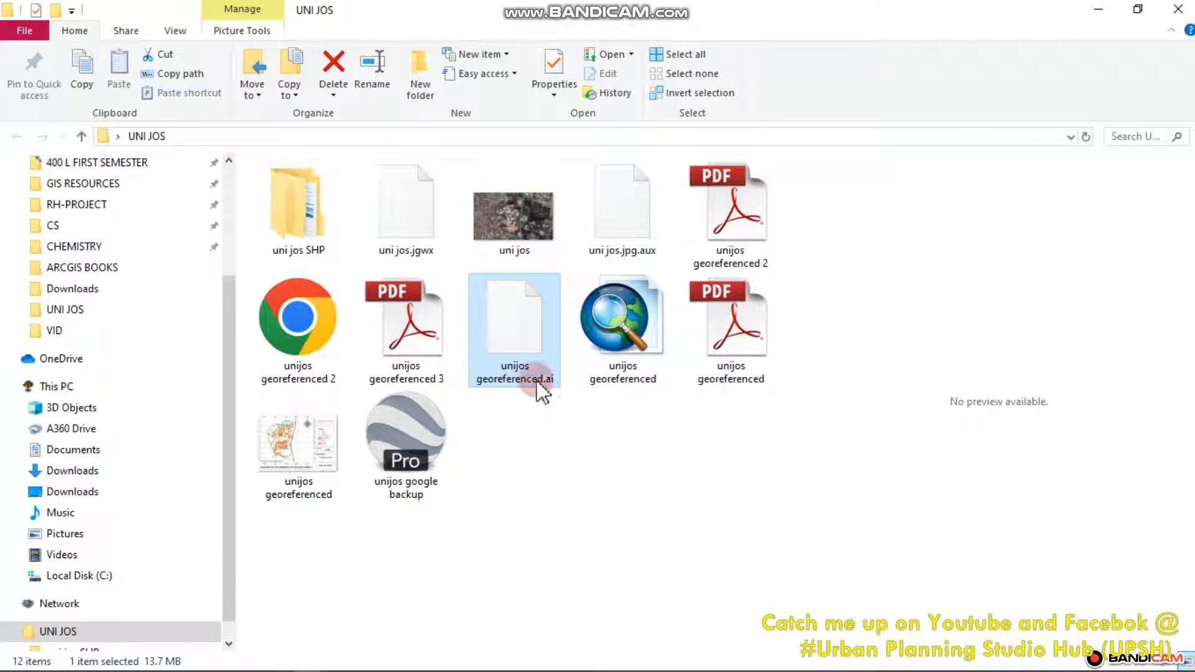
# - Open the exported "unijos georeferenced 3" PDF from the UNI JOS folder
pyautogui.click(523, 421)
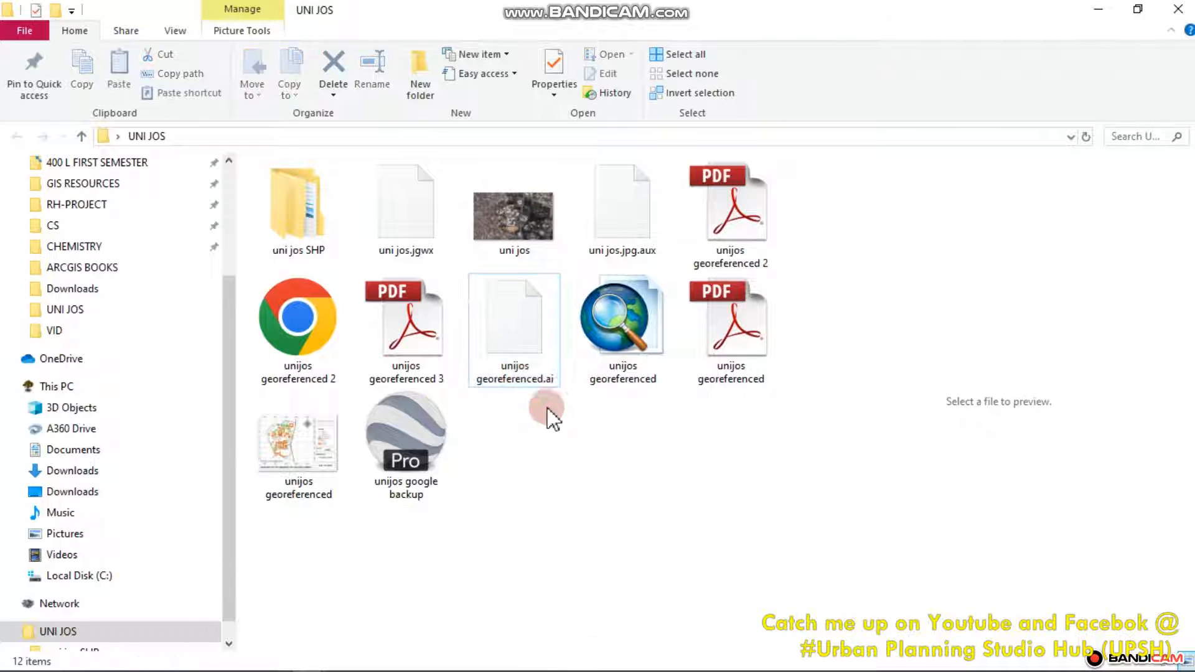
pyautogui.click(407, 359)
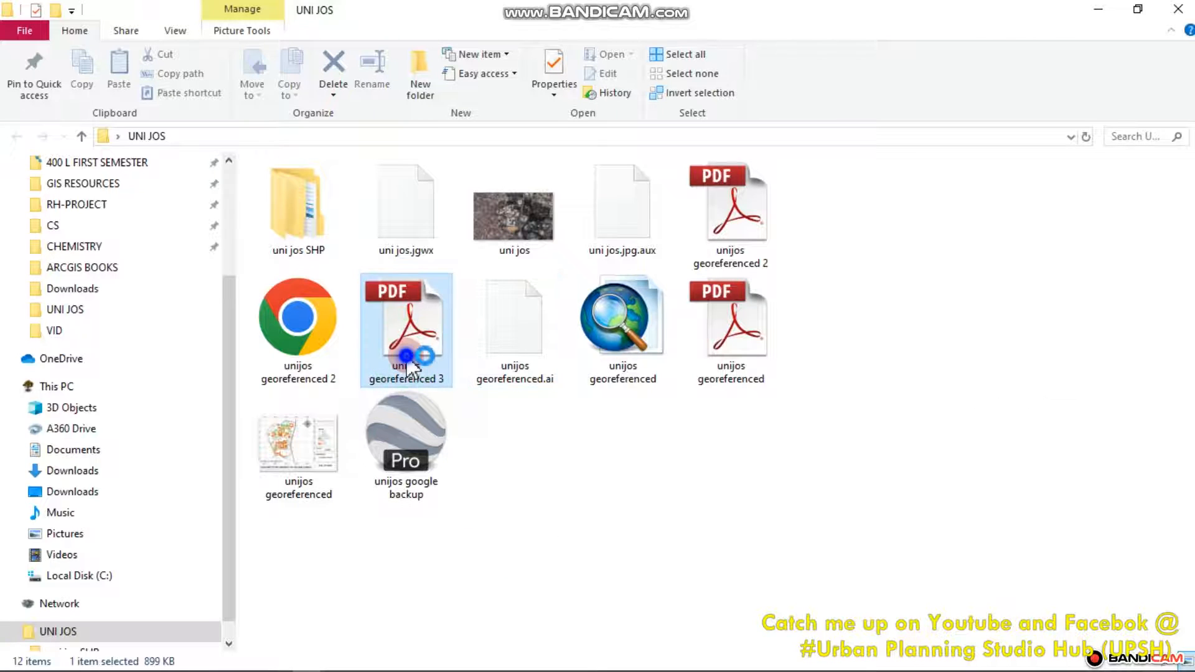